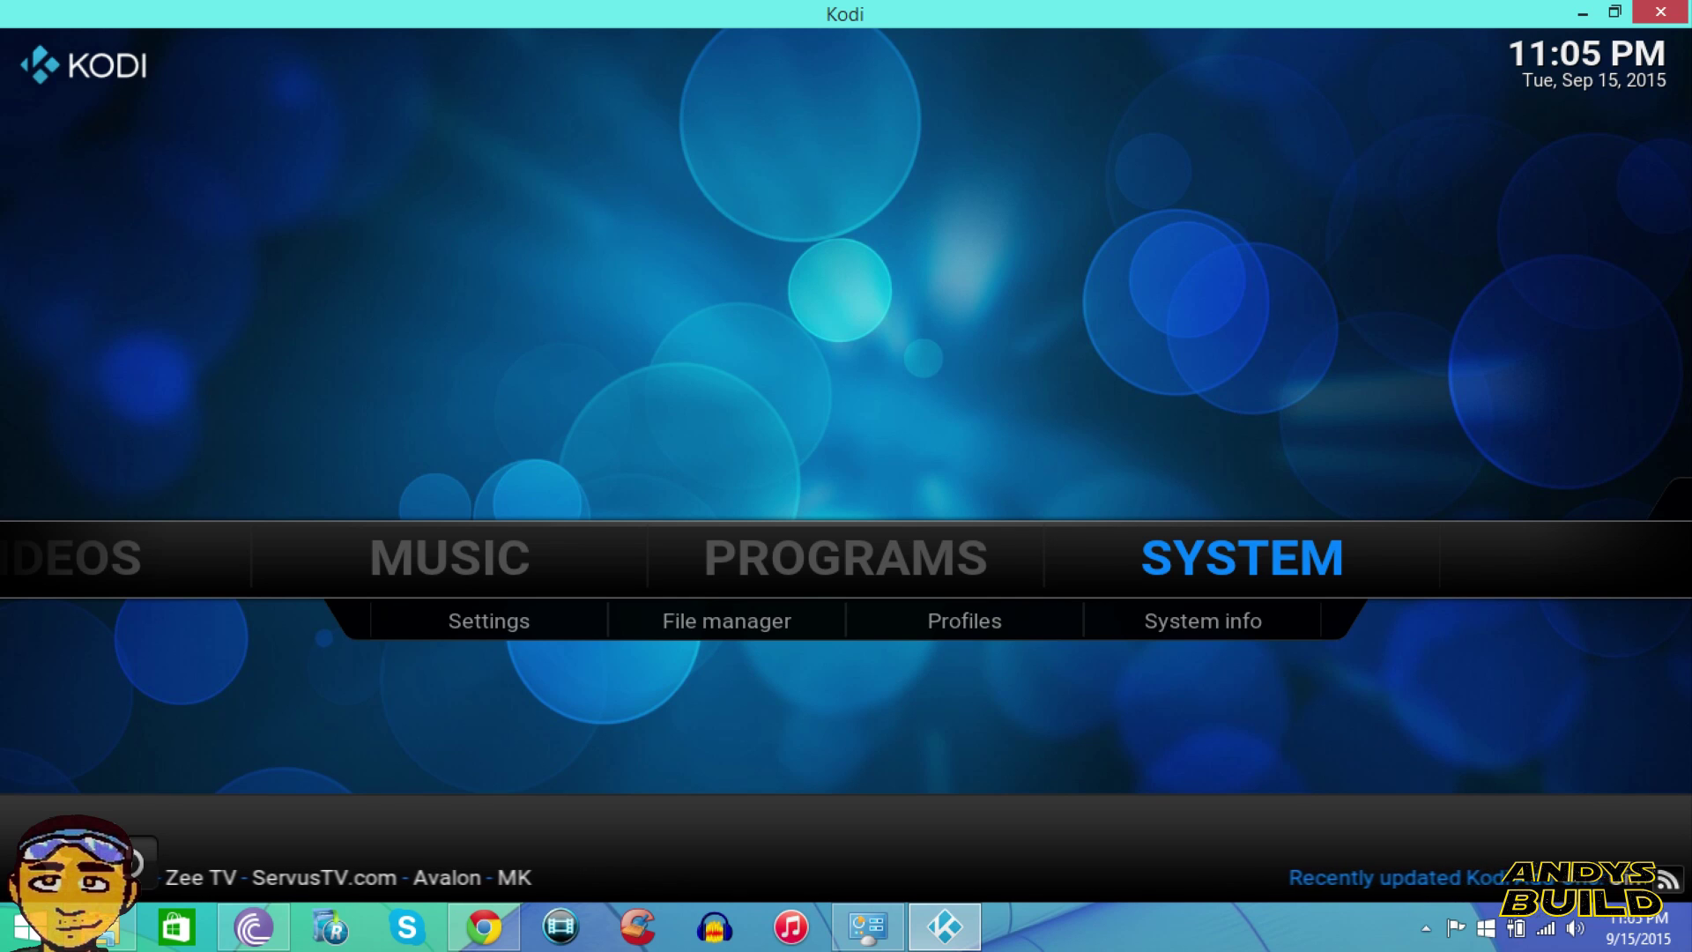
- Open the File manager from the System section of the home screen
{"action": "key", "text": "Left"}
{"action": "key", "text": "Right"}
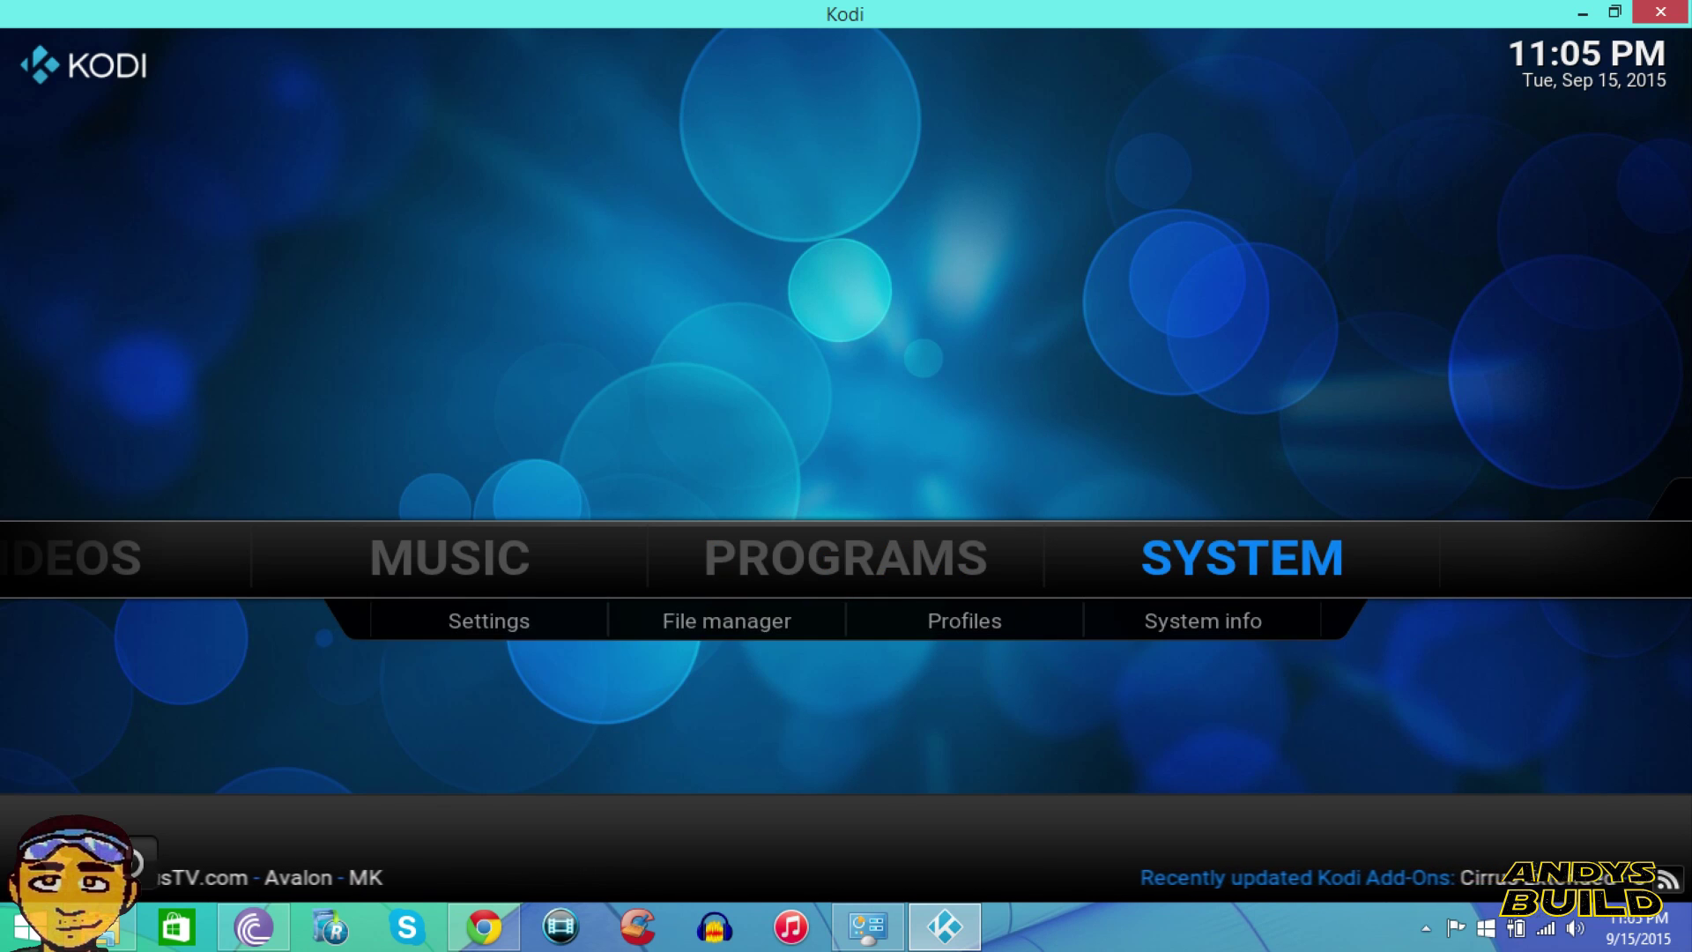
{"action": "key", "text": "Down"}
{"action": "key", "text": "Right"}
{"action": "key", "text": "Return"}
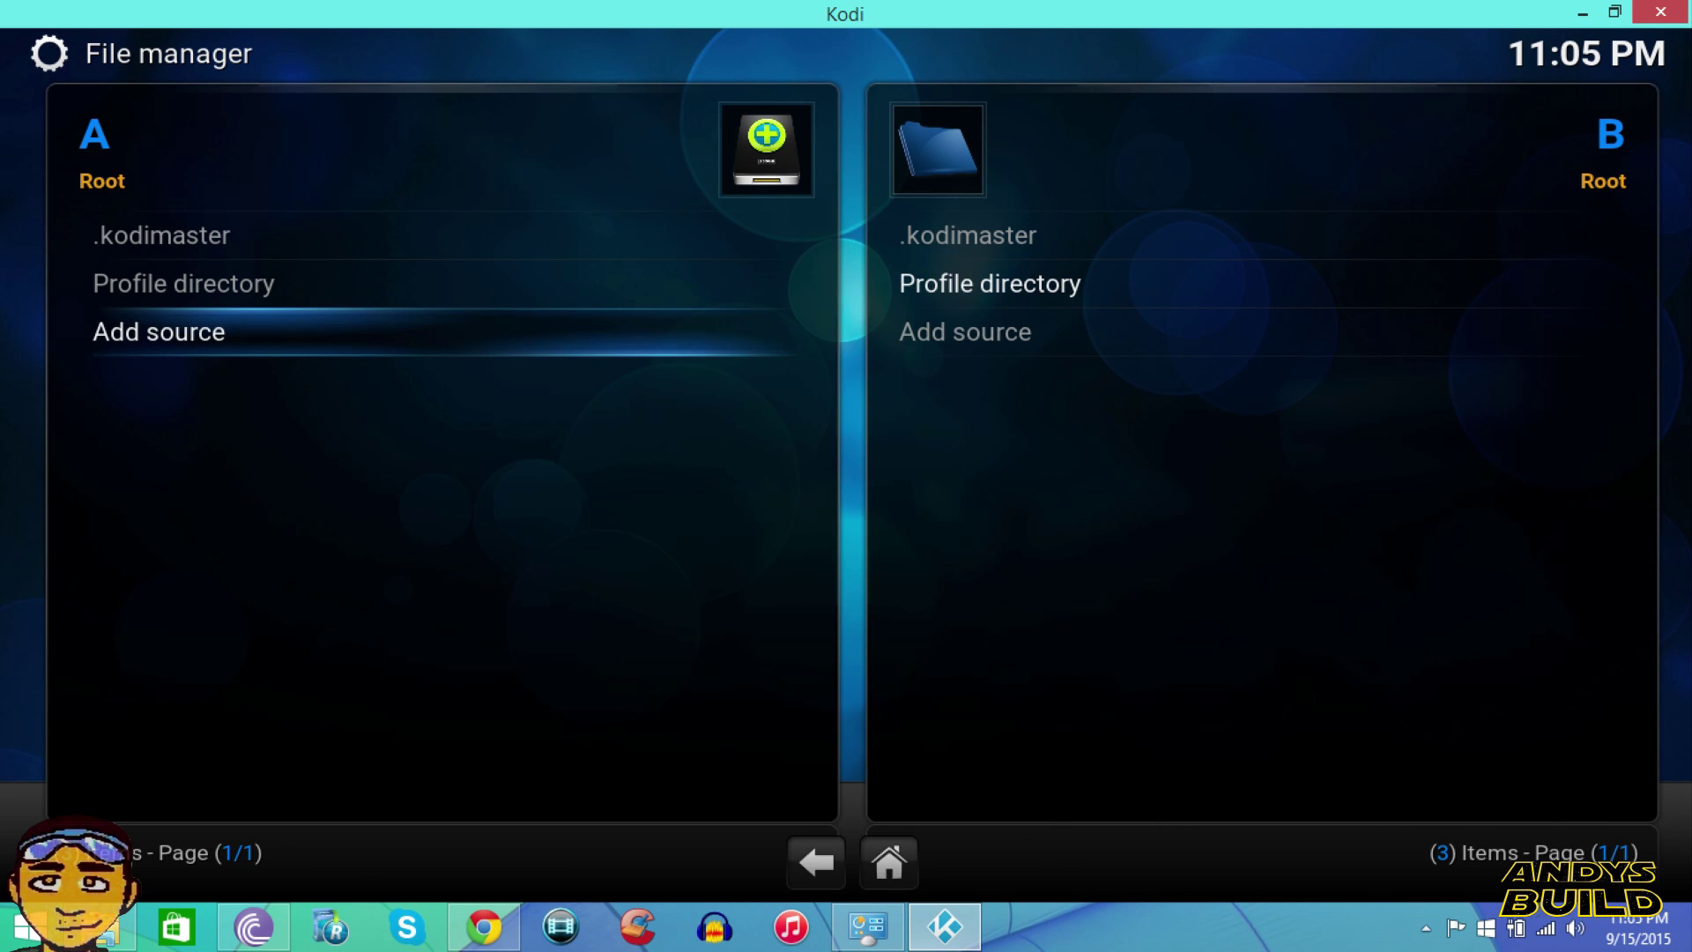
{"action": "key", "text": "Return"}
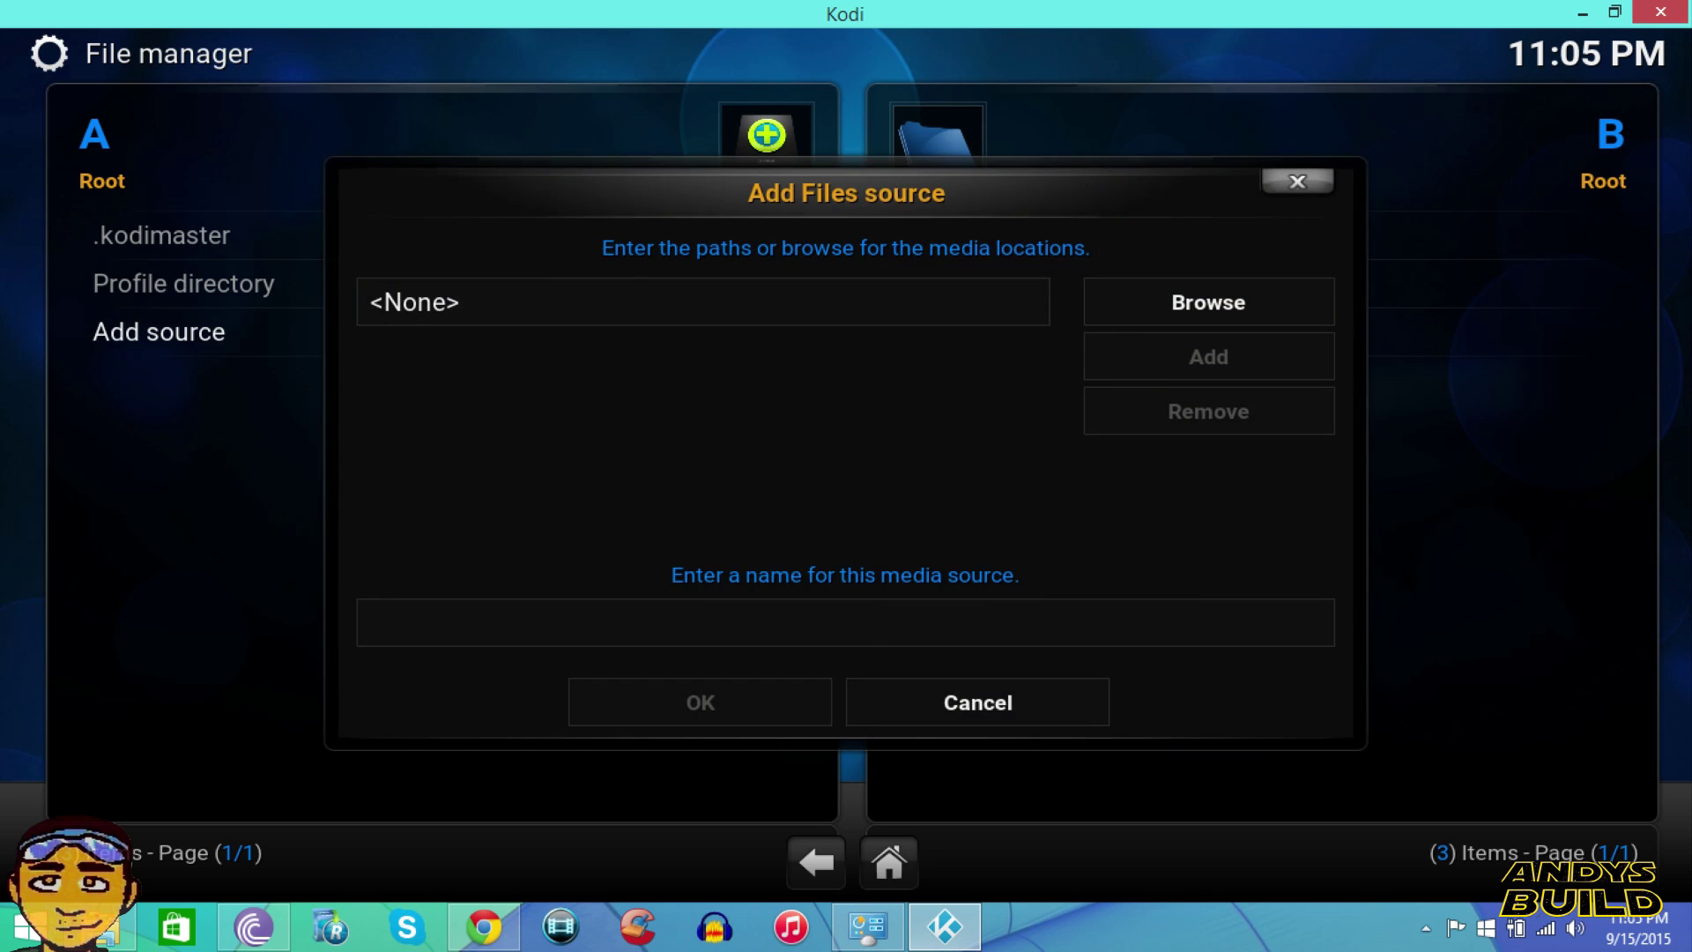
{"action": "key", "text": "Left"}
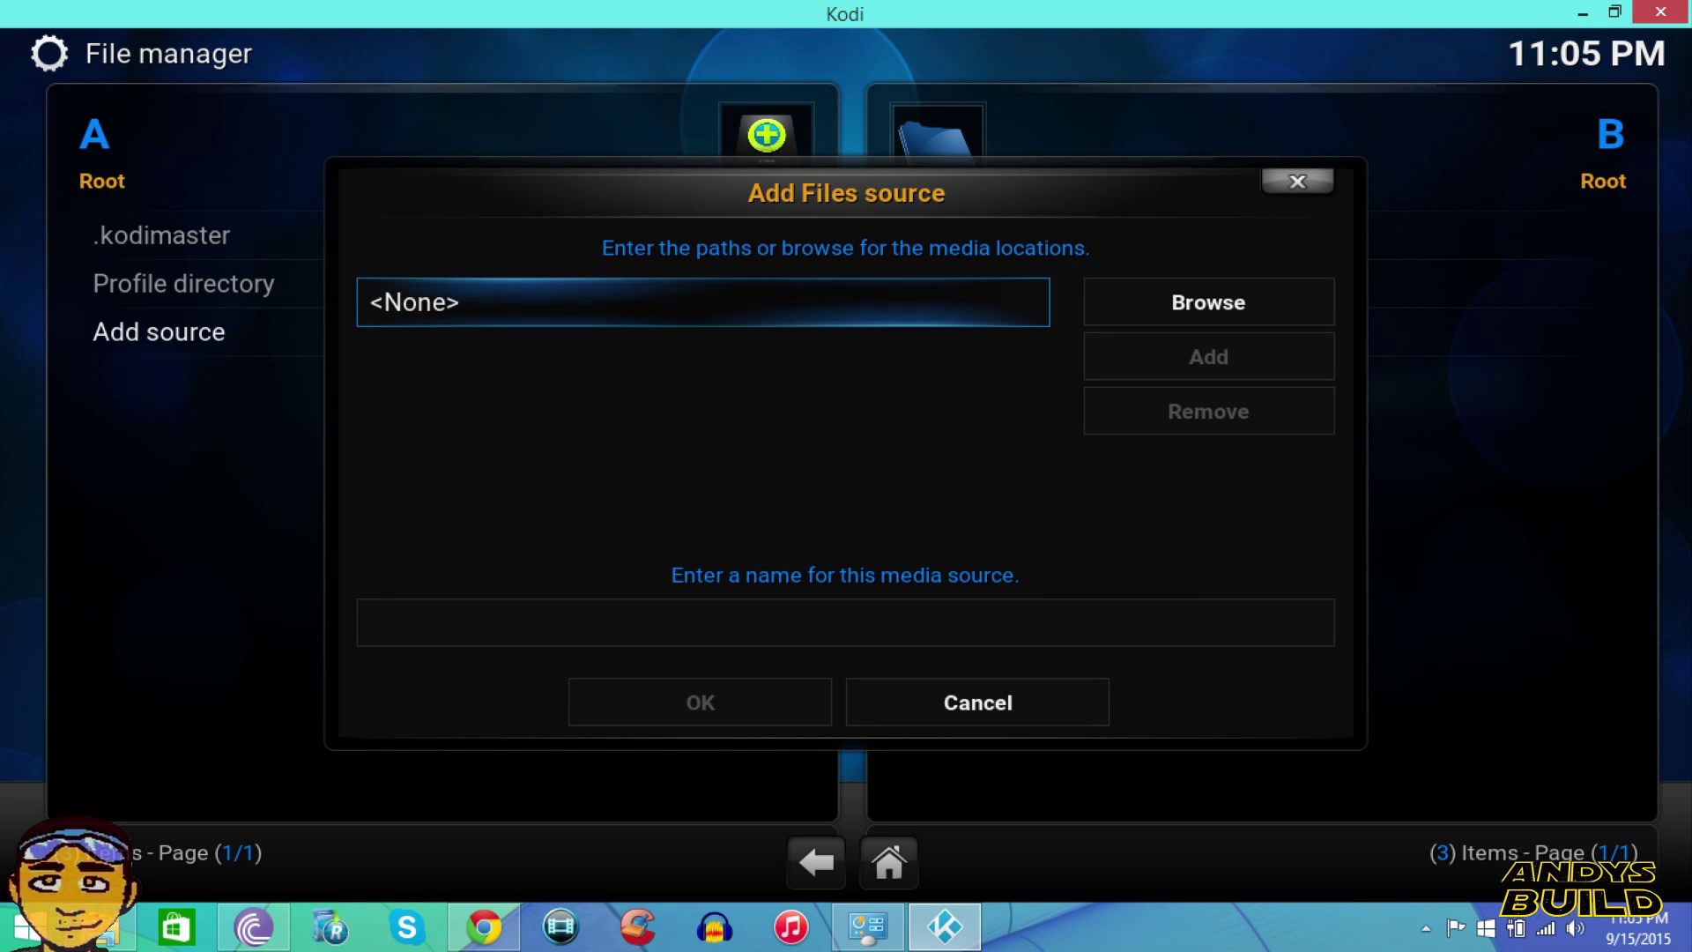
{"action": "key", "text": "Return"}
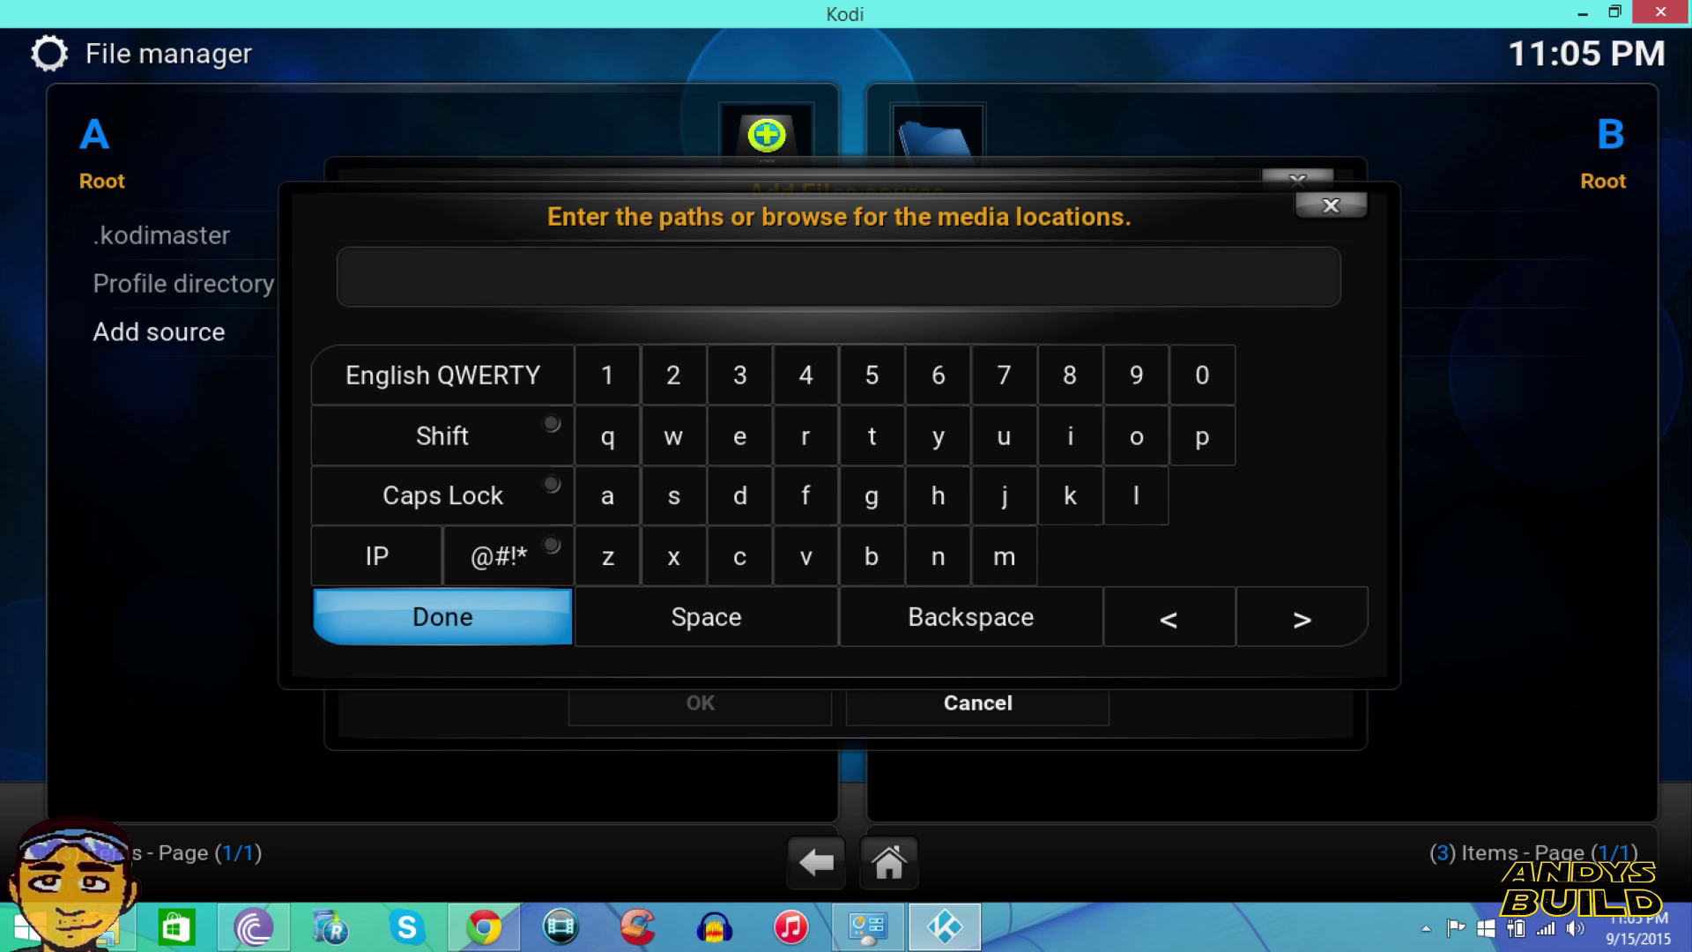
{"action": "type", "text": "http://kodi"}
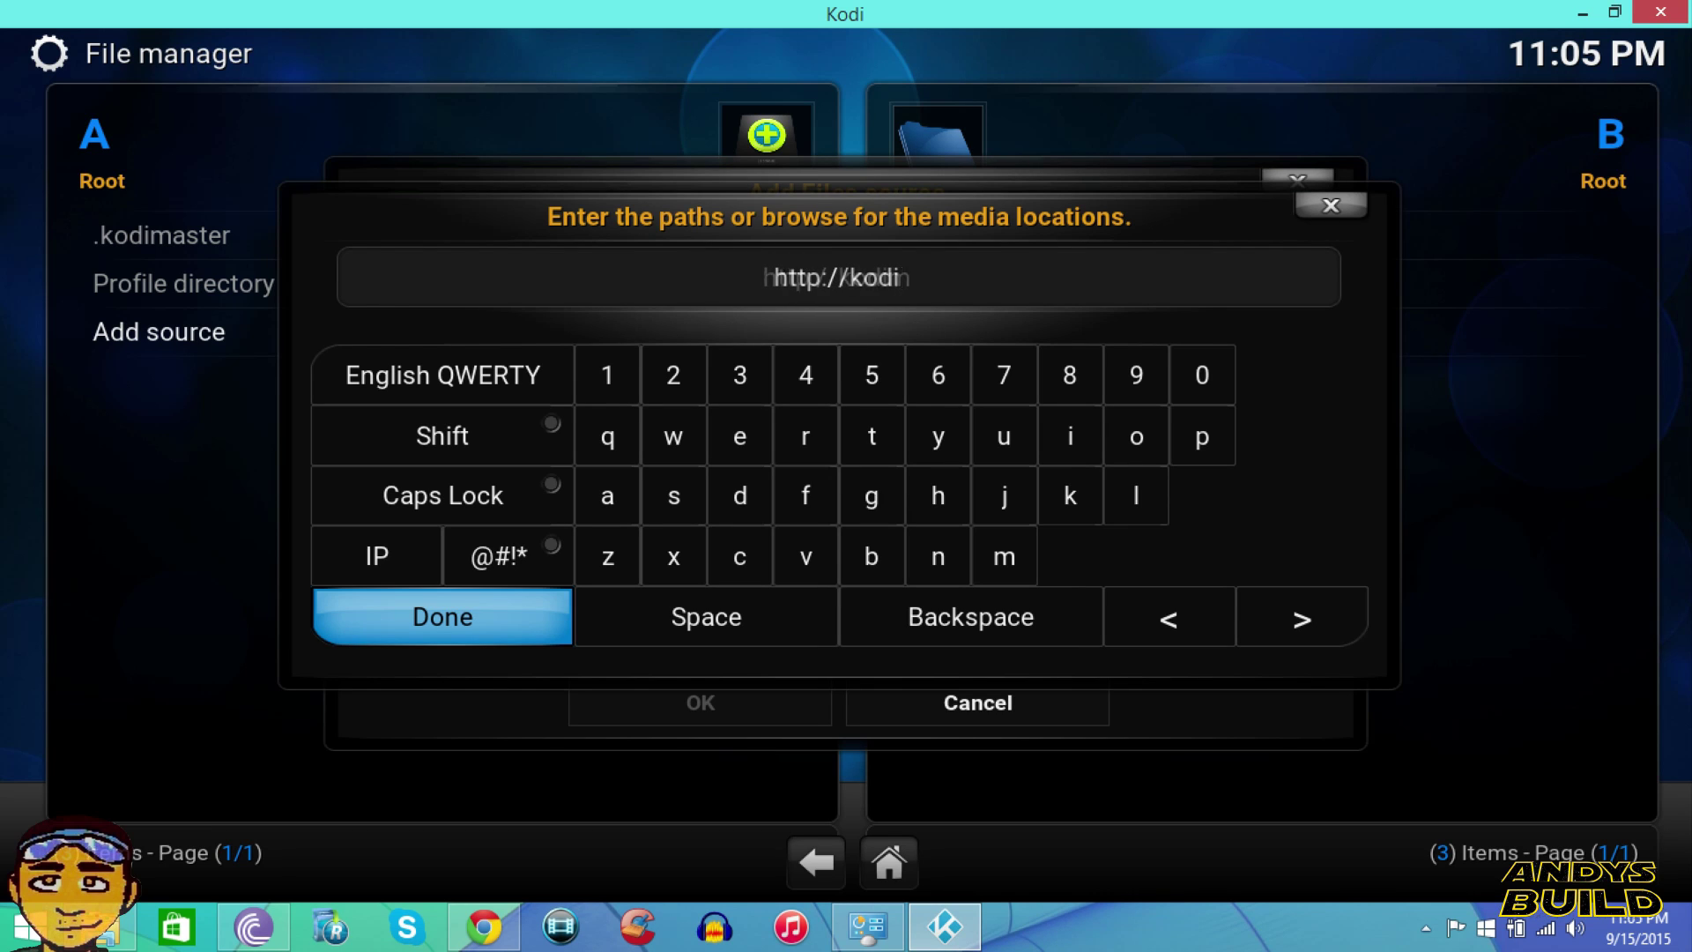
{"action": "type", "text": "master."}
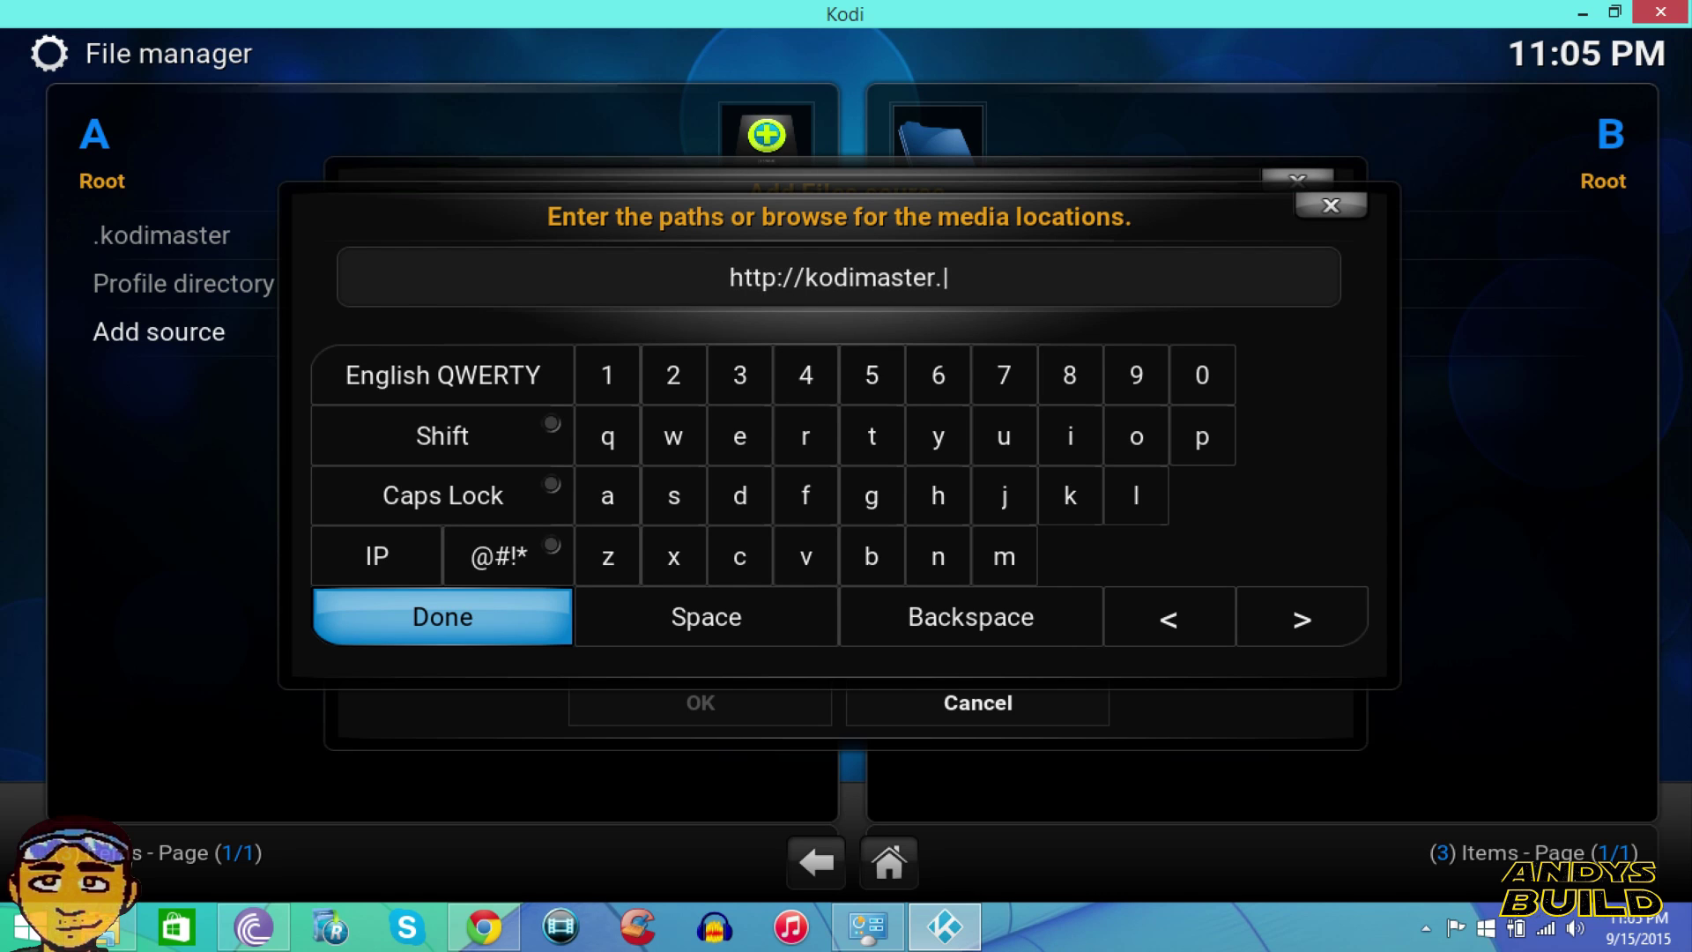
{"action": "type", "text": "com/repo"}
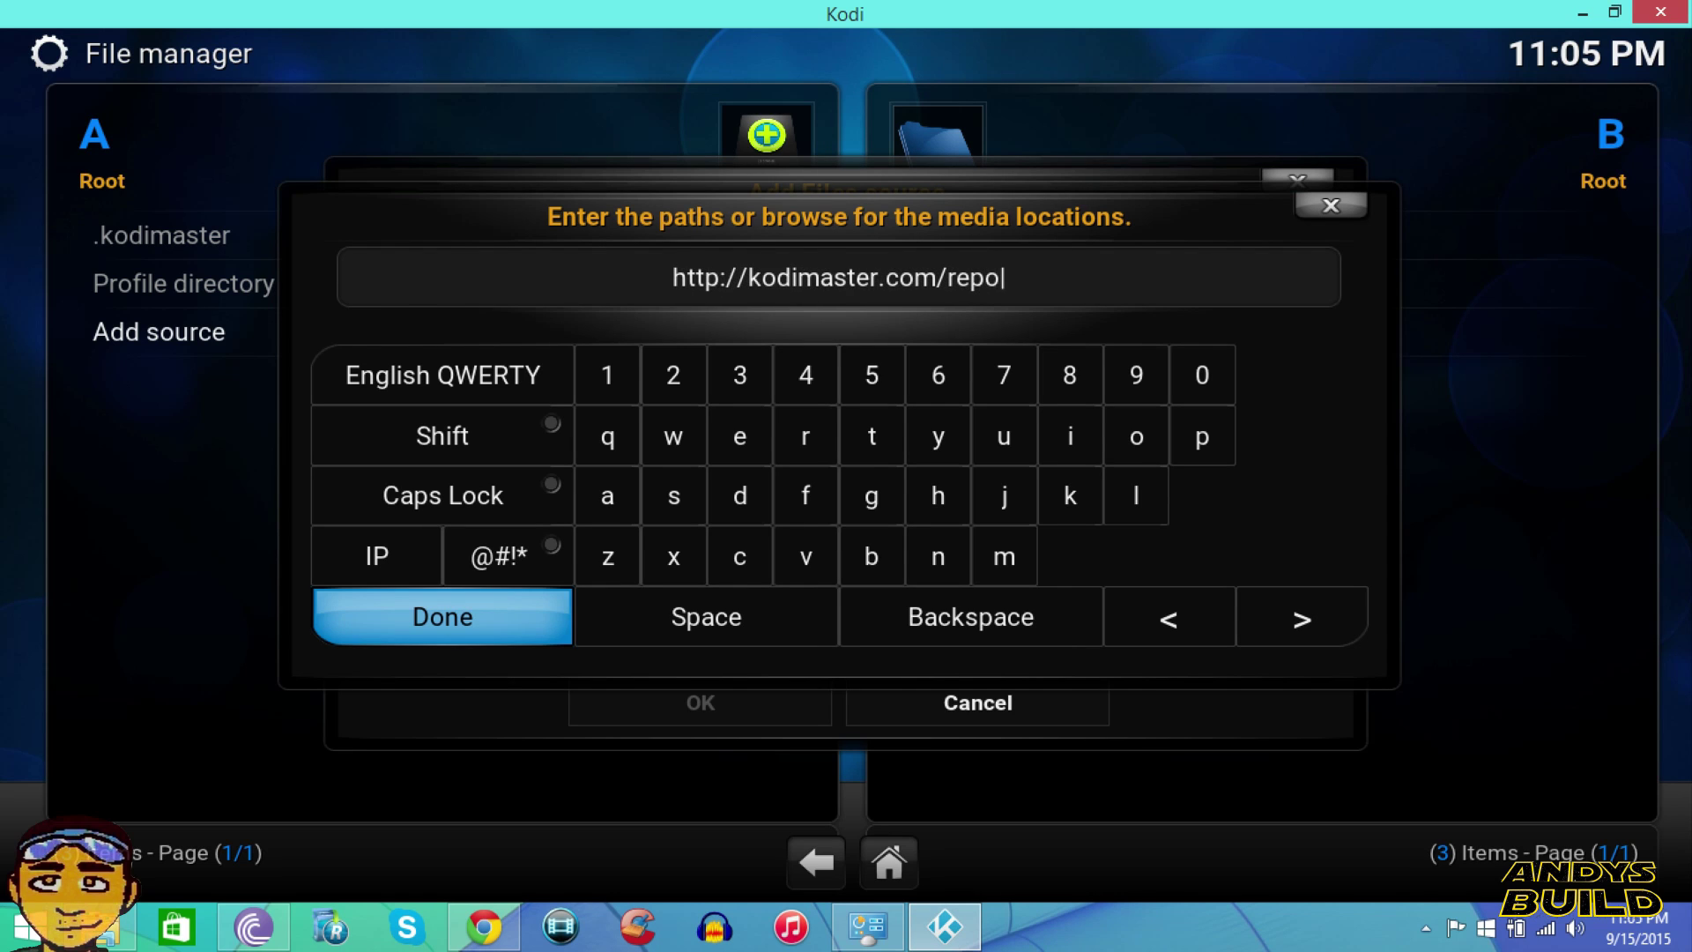
{"action": "key", "text": "Return"}
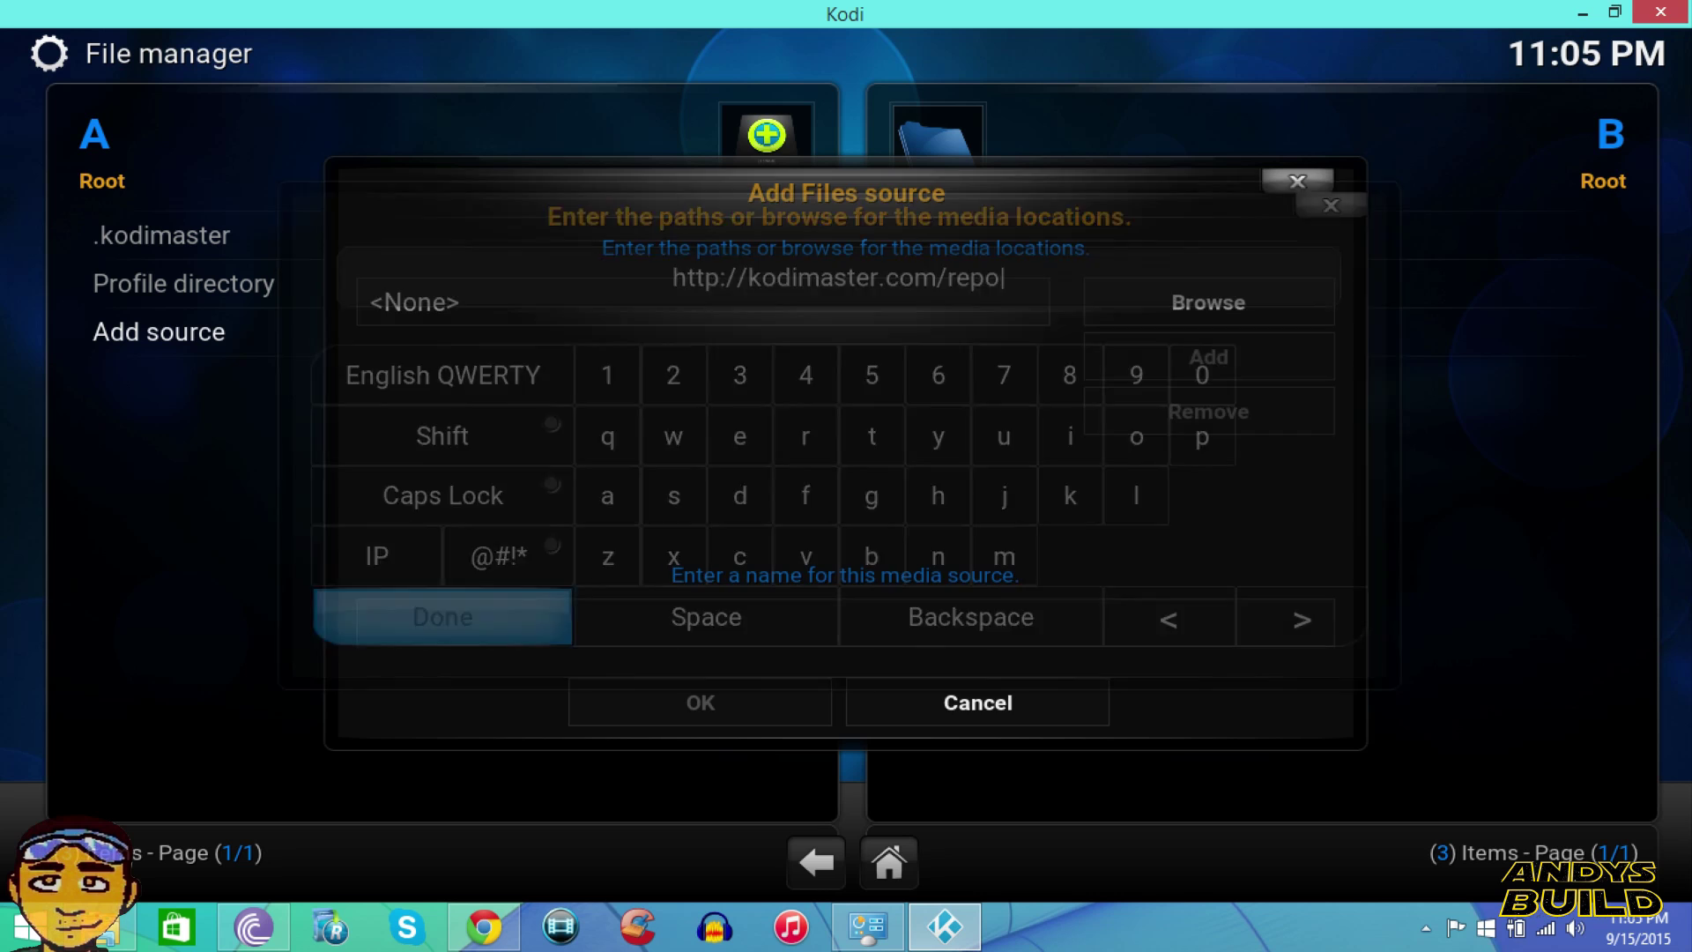
- Name the media source .kodimaster and finish the source dialog
{"action": "key", "text": "Down"}
{"action": "key", "text": "BackSpace"}
{"action": "key", "text": "BackSpace"}
{"action": "key", "text": "BackSpace"}
{"action": "type", "text": ".kodi"}
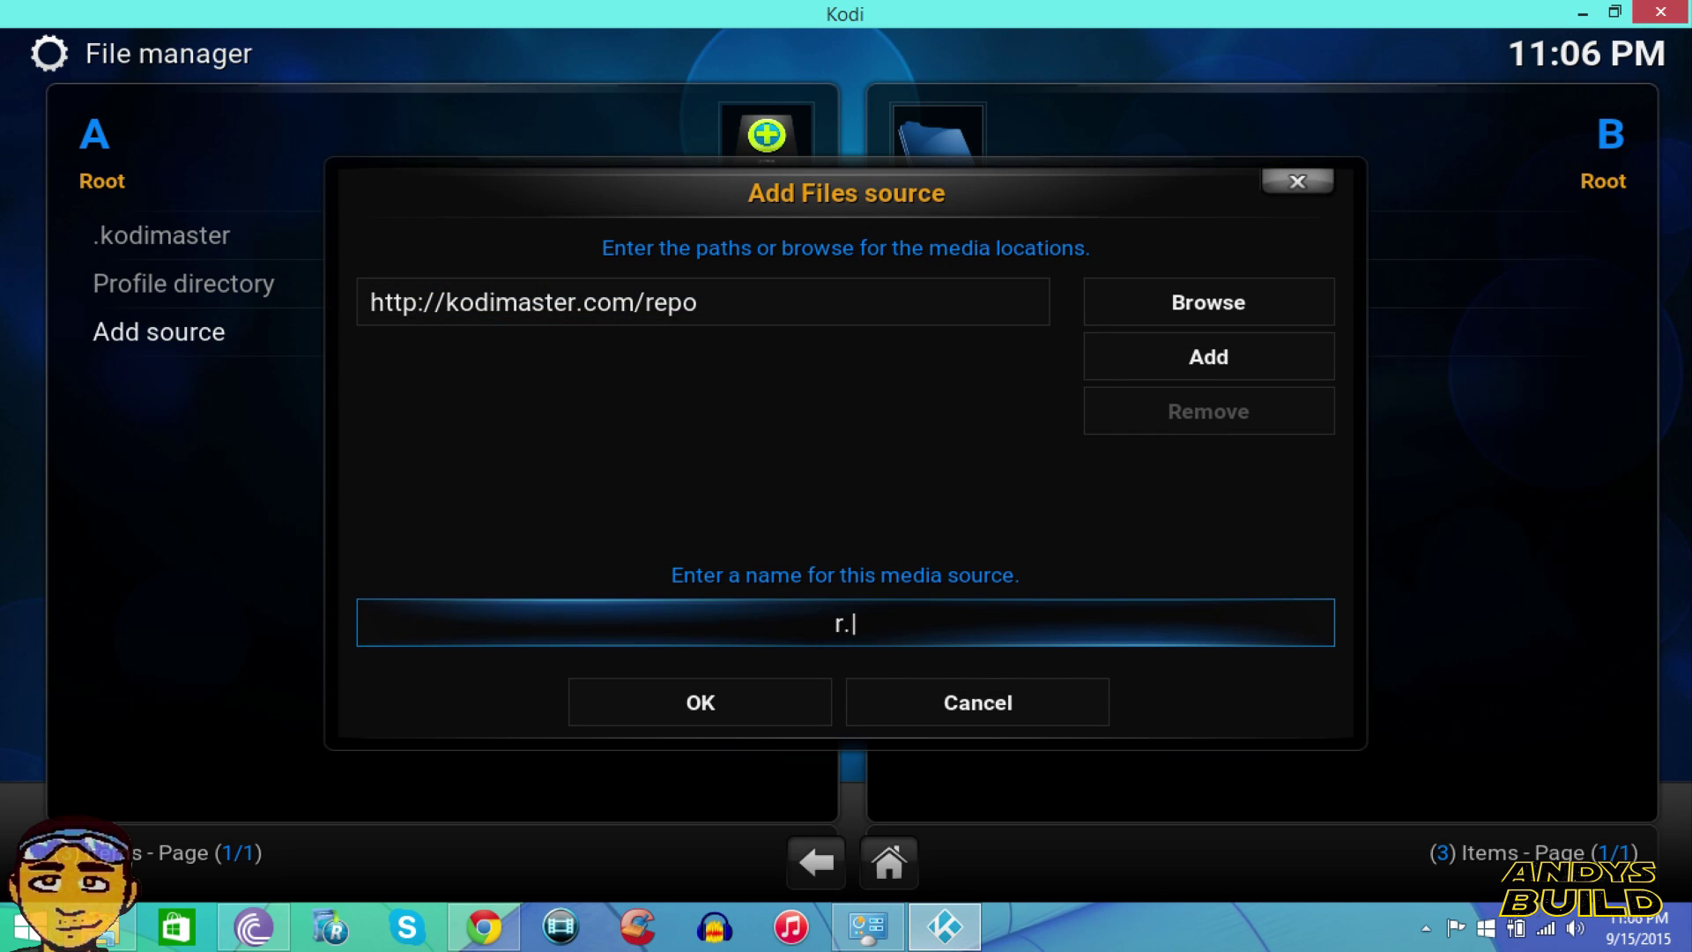
{"action": "key", "text": "BackSpace"}
{"action": "key", "text": "BackSpace"}
{"action": "key", "text": "BackSpace"}
{"action": "key", "text": "BackSpace"}
{"action": "key", "text": "BackSpace"}
{"action": "key", "text": "BackSpace"}
{"action": "type", "text": ".kodimaster"}
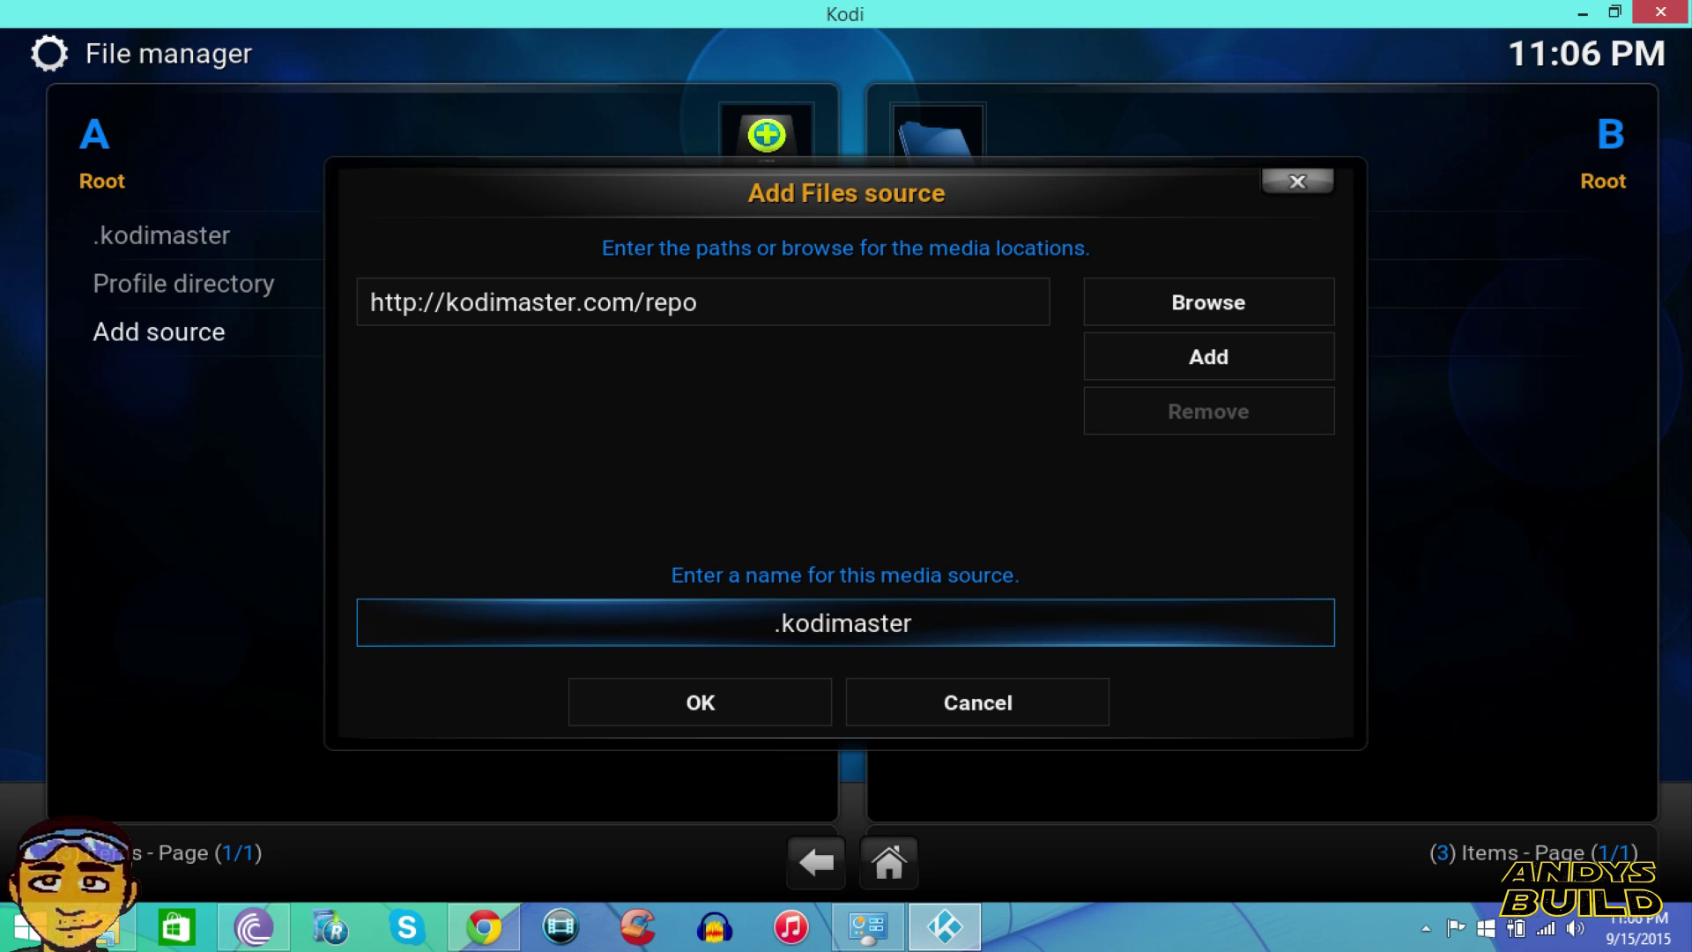
{"action": "key", "text": "Return"}
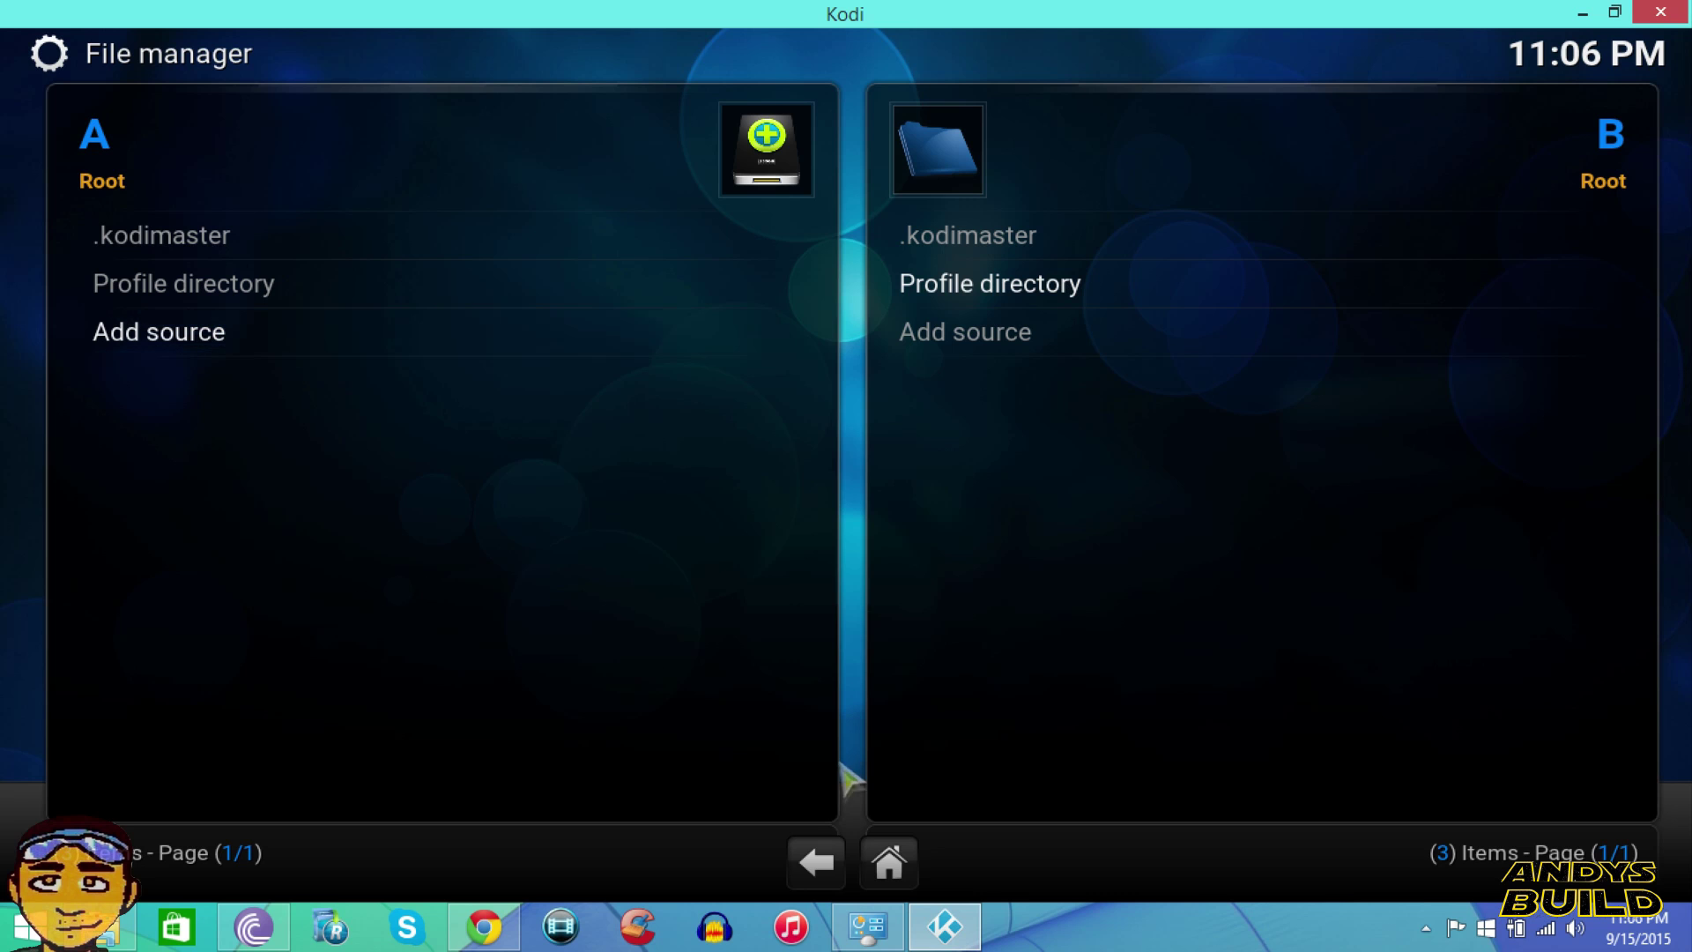
- Leave the File manager and open the add-on option for installing from a zip file through the system settings
{"action": "left_click", "coordinate": [824, 862]}
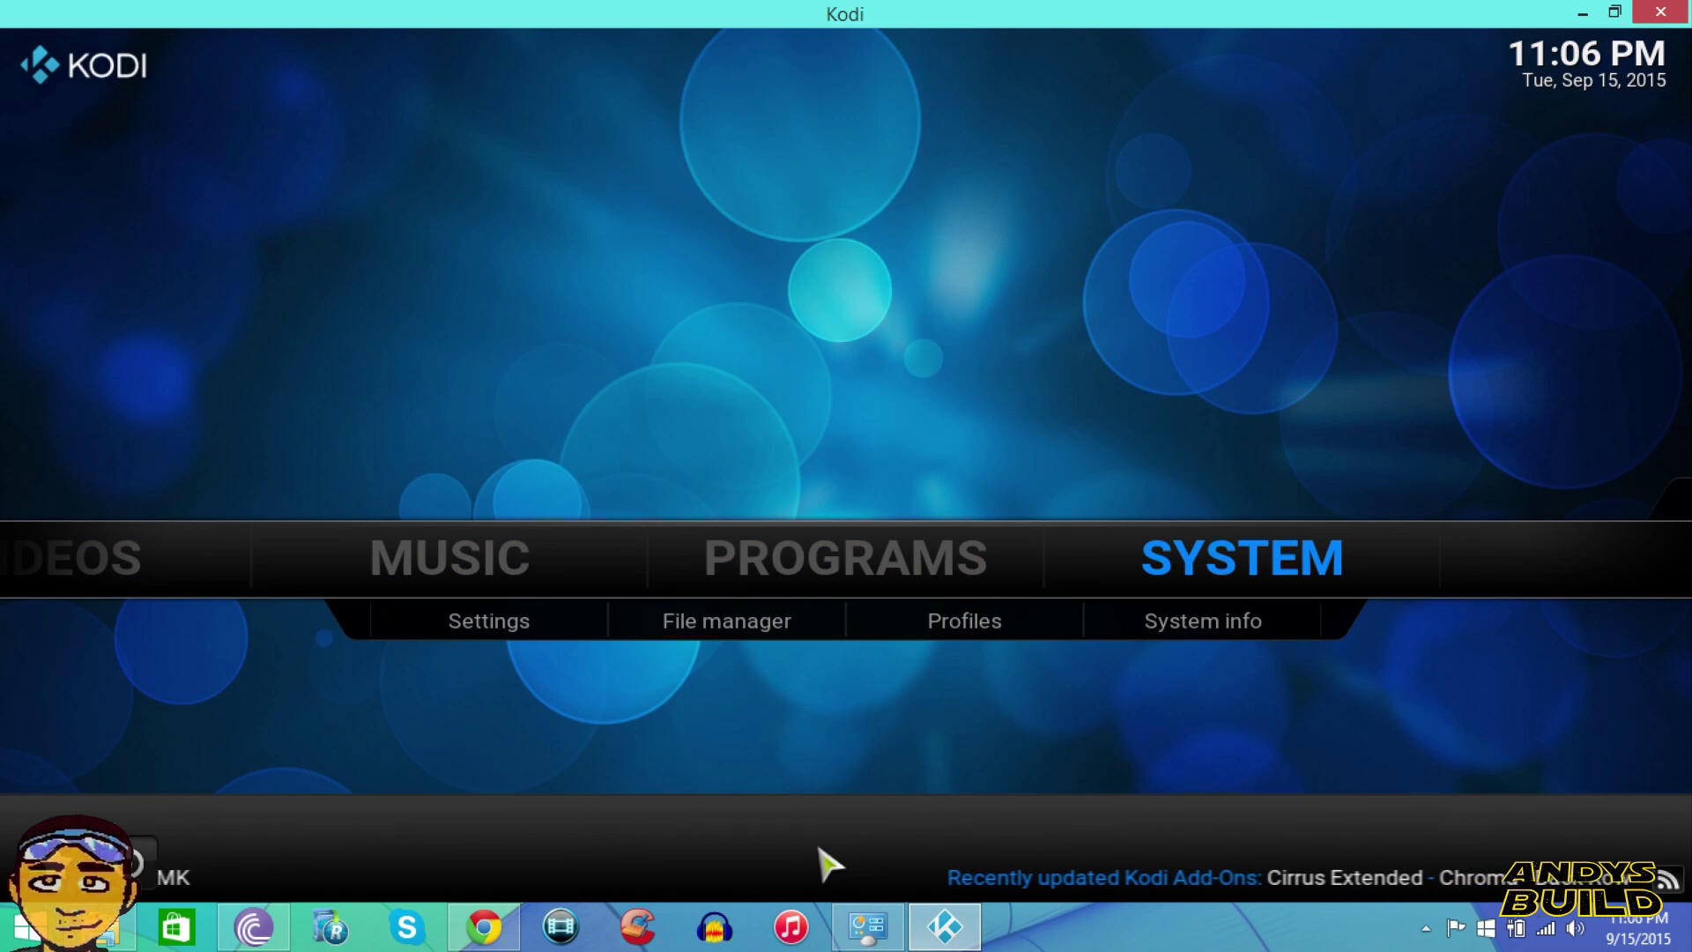
{"action": "key", "text": "Down"}
{"action": "key", "text": "Left"}
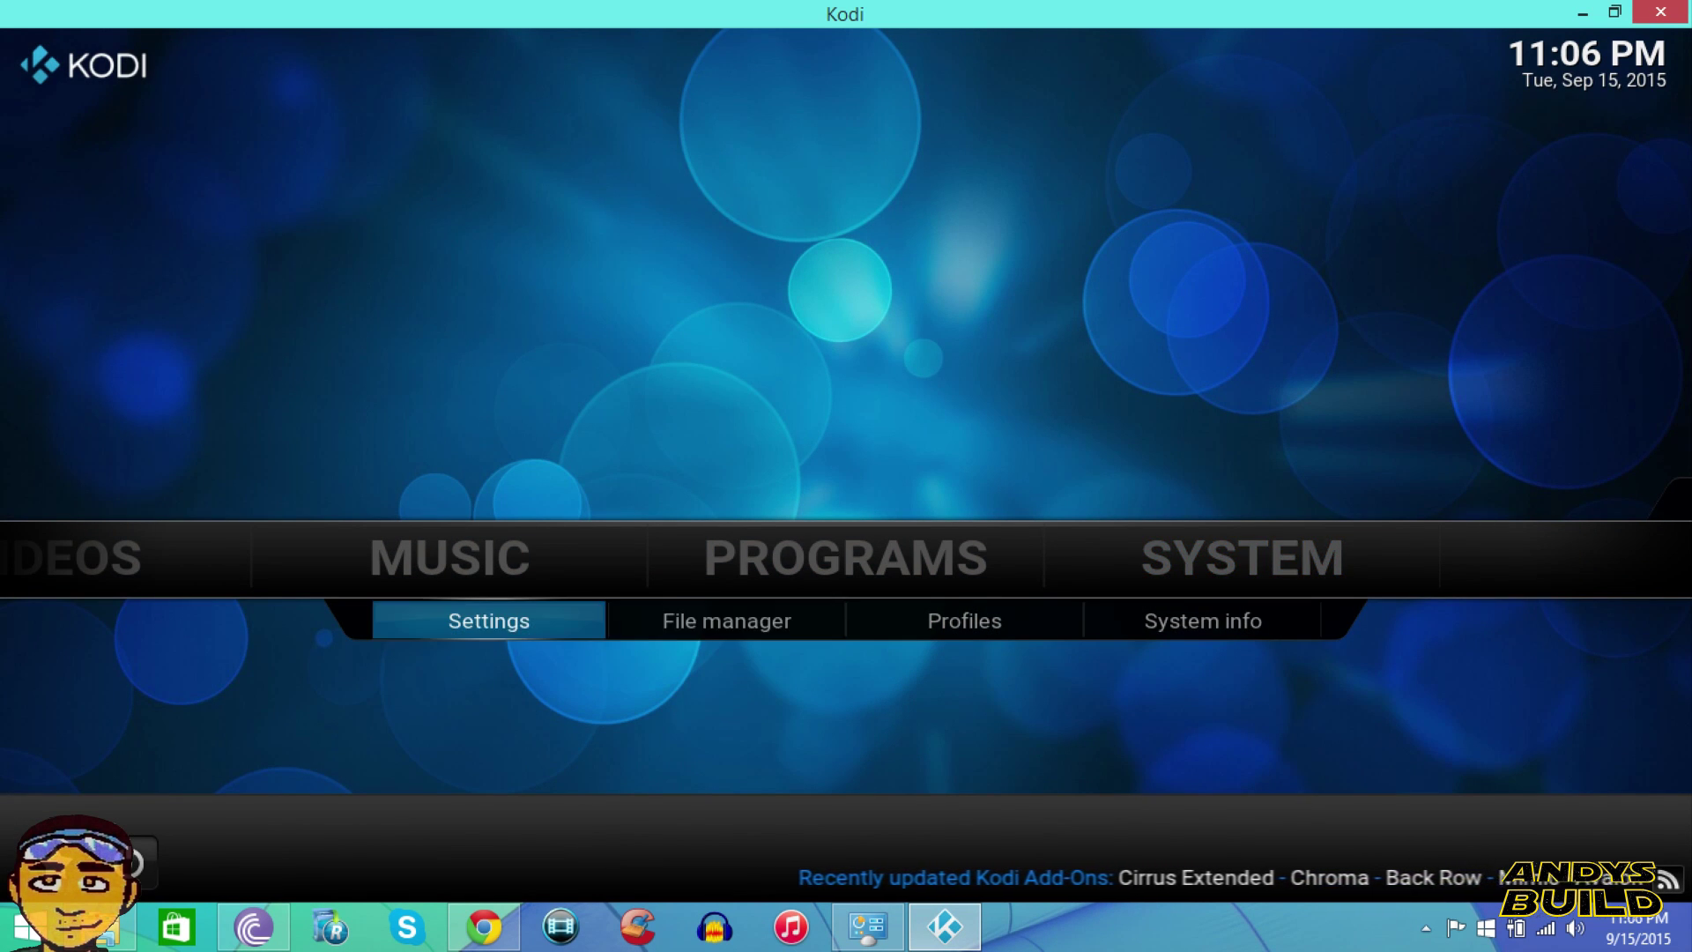
{"action": "key", "text": "Return"}
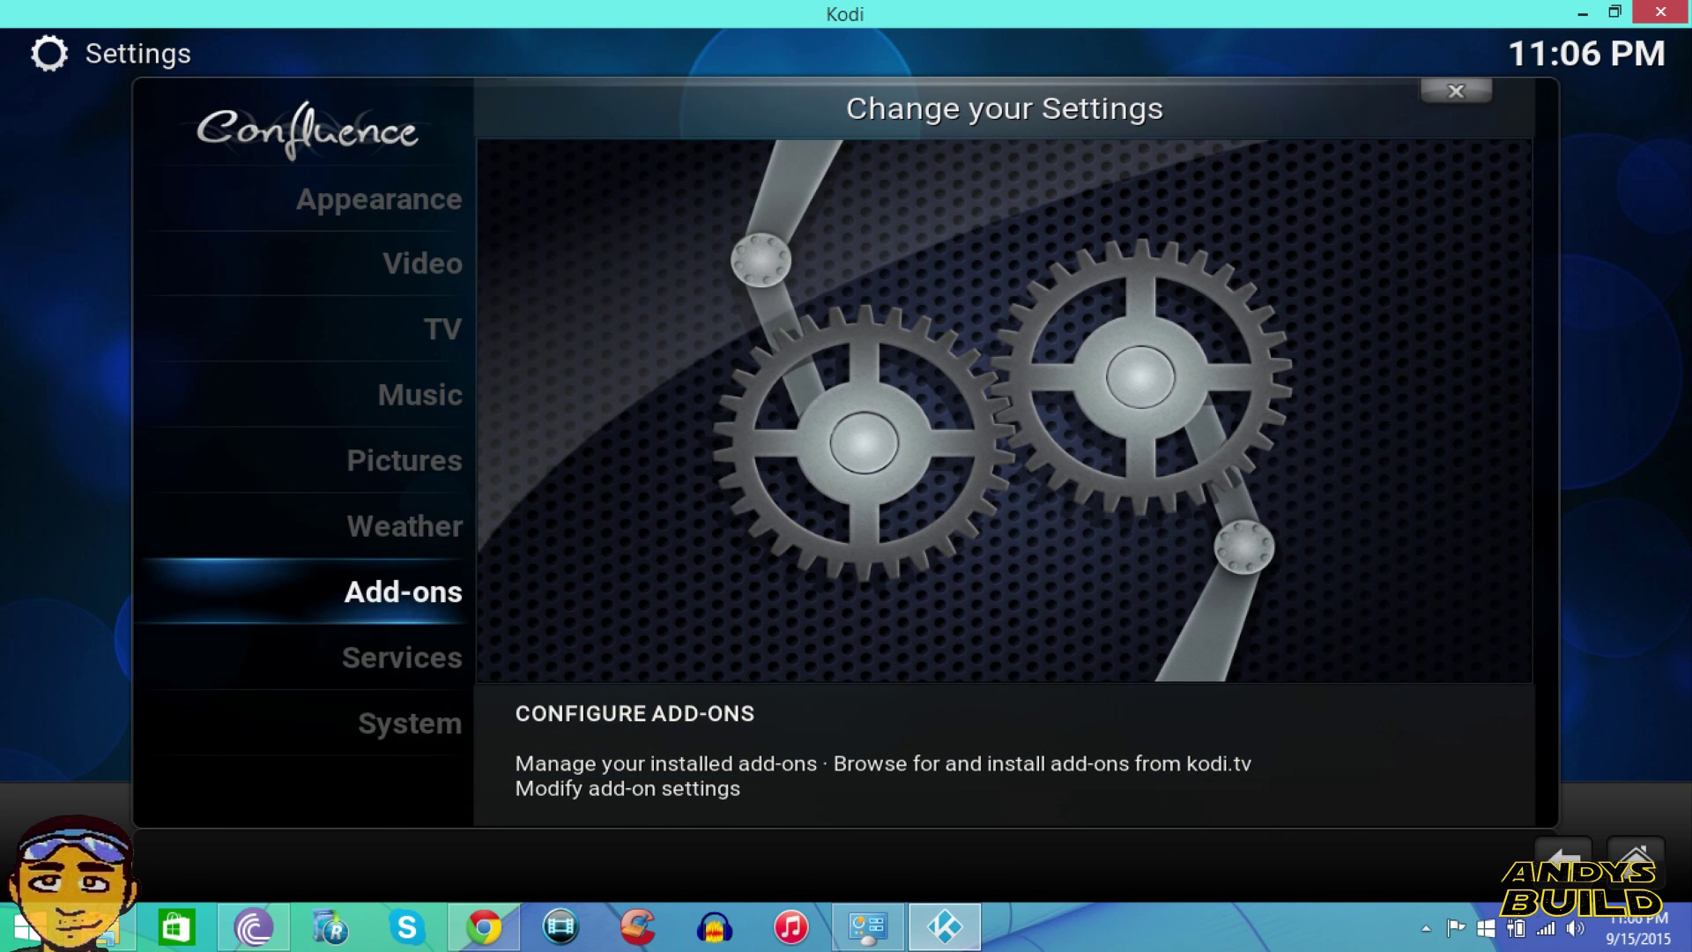
{"action": "key", "text": "Return"}
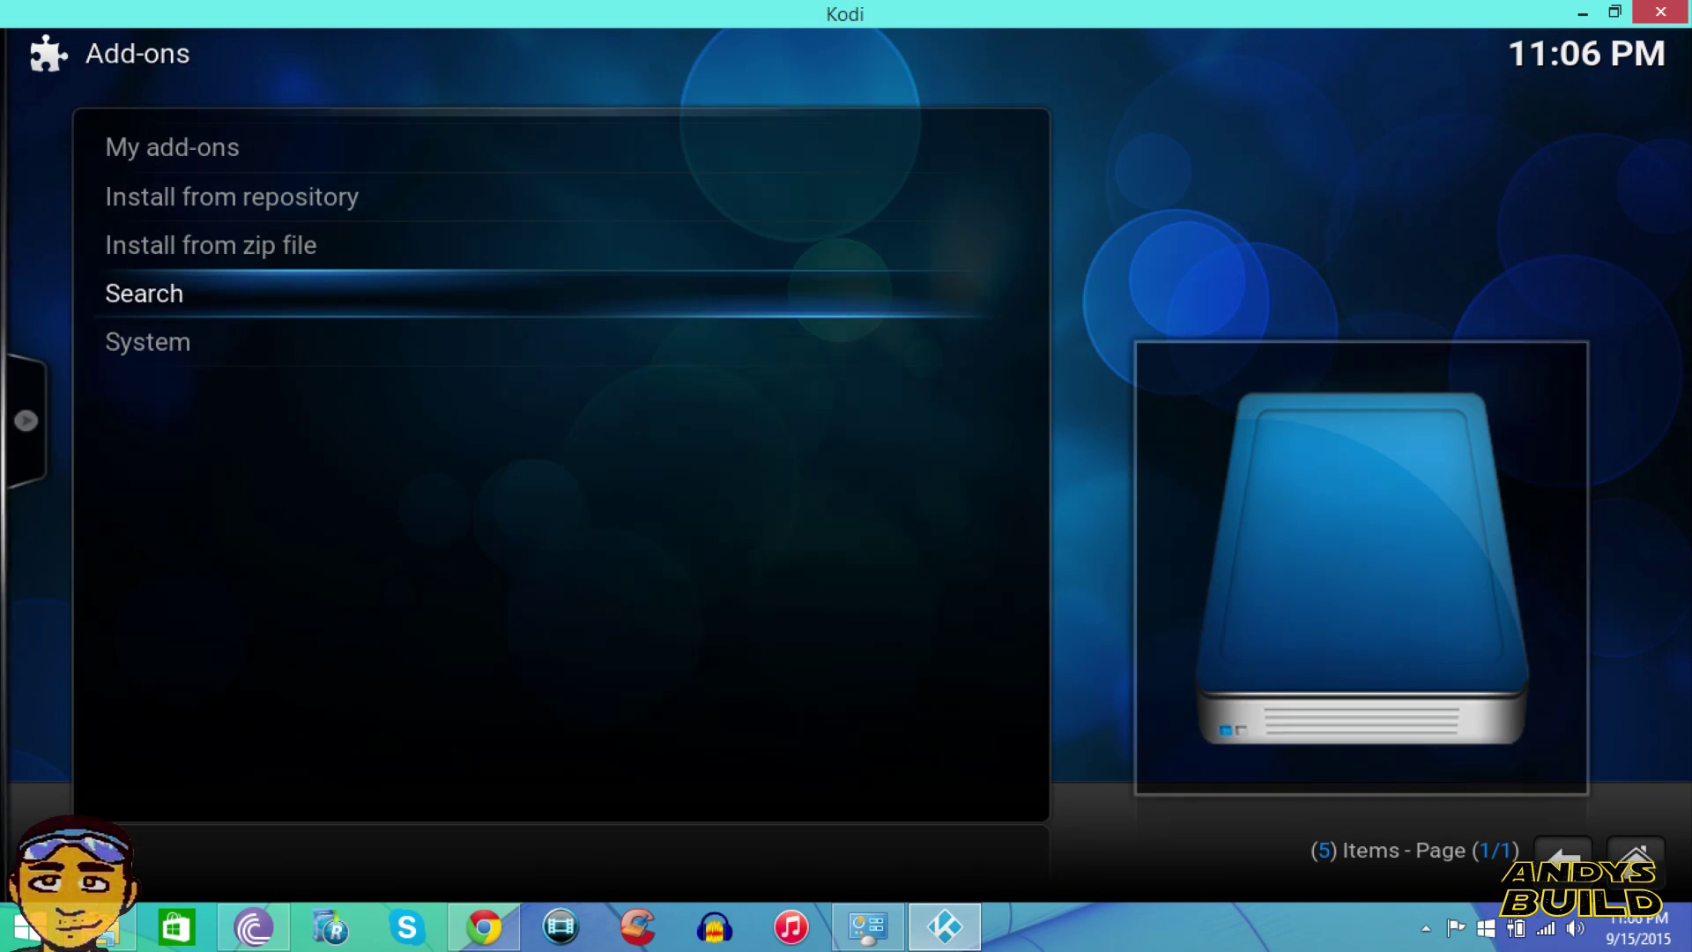
{"action": "key", "text": "Up"}
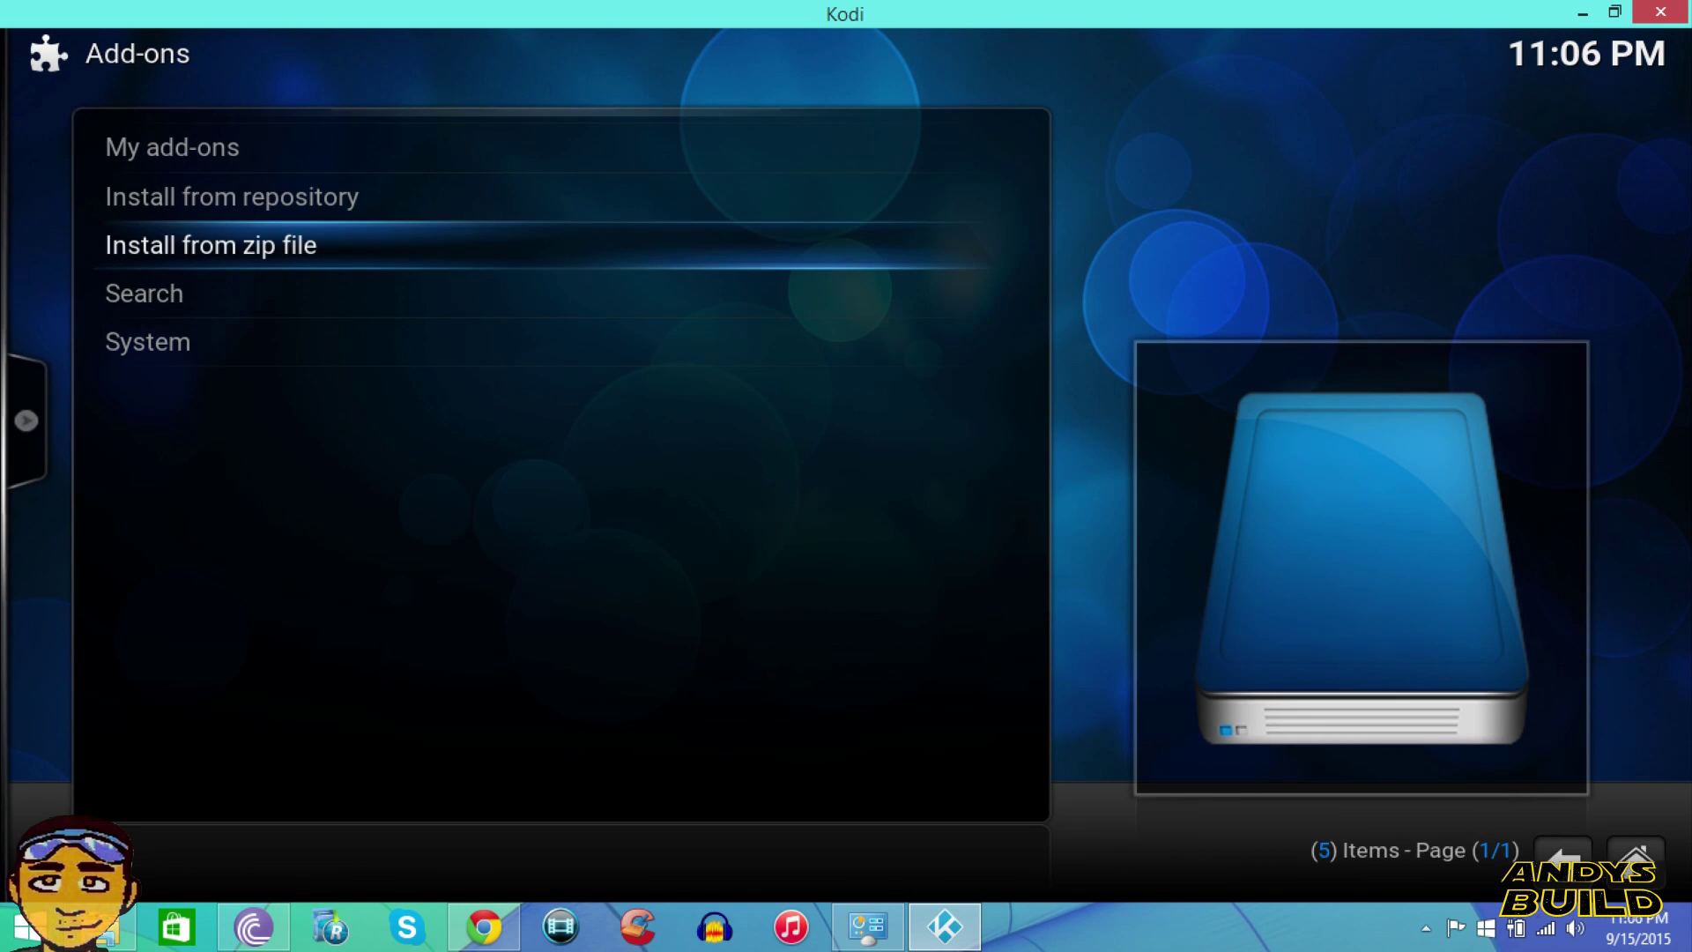
{"action": "key", "text": "Return"}
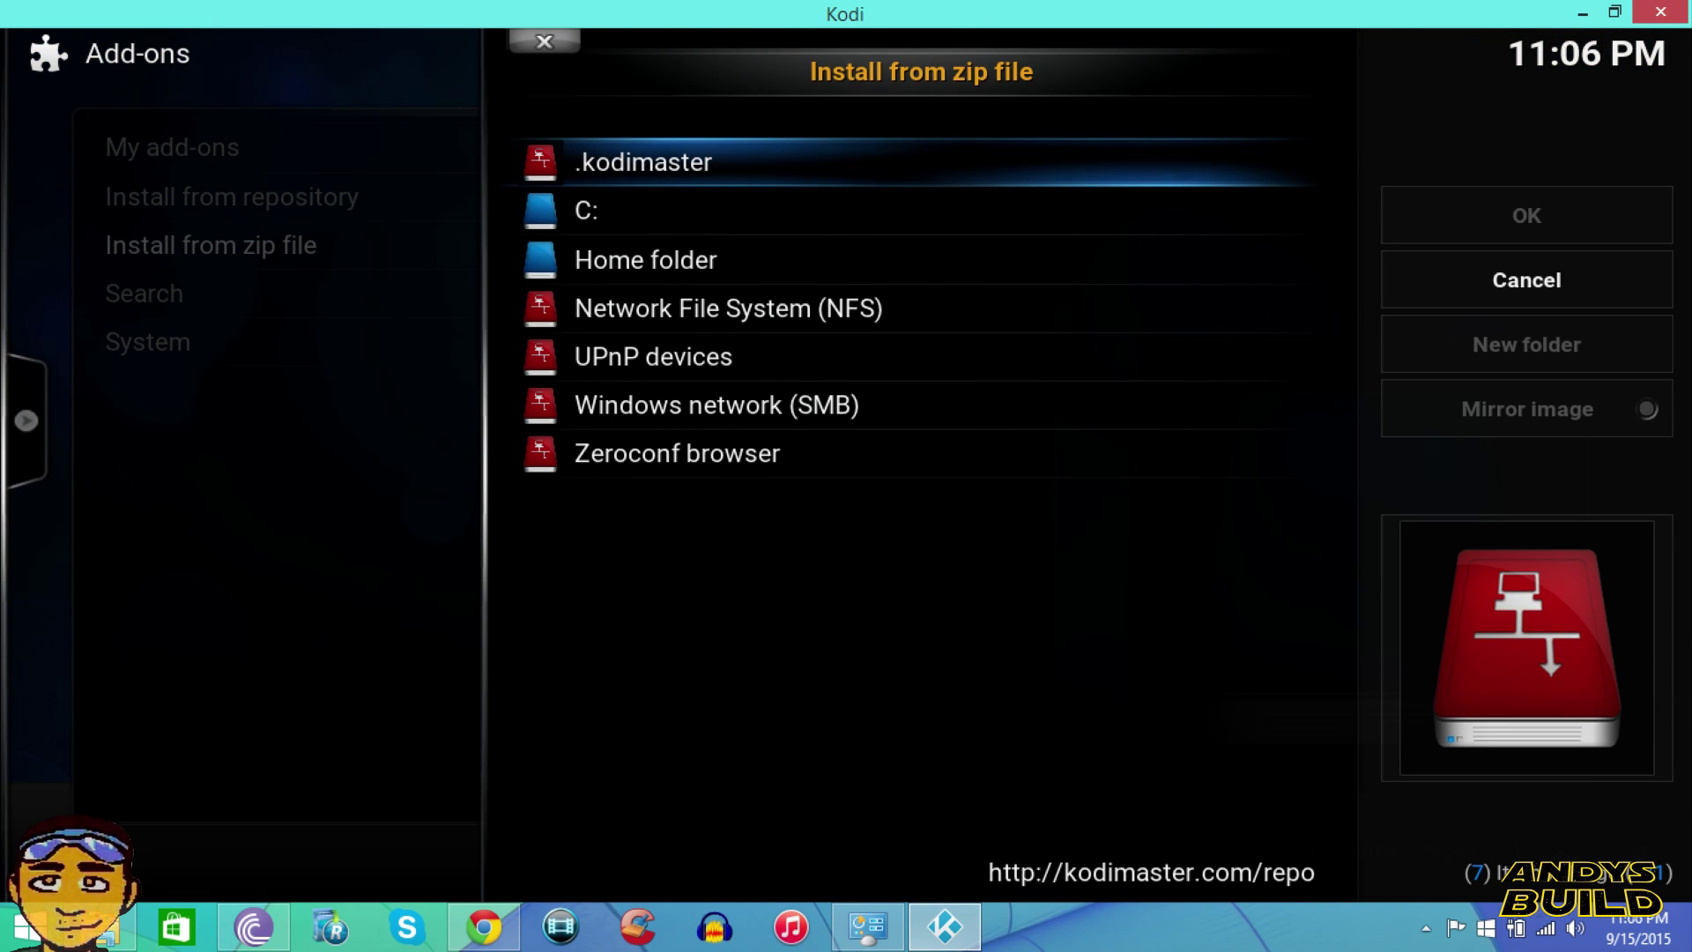
- Install plugin.program.kodimasterwizard-1.0.2.zip from the Addons folder of the .kodimaster source
{"action": "key", "text": "Return"}
{"action": "key", "text": "Down"}
{"action": "key", "text": "Down"}
{"action": "key", "text": "Down"}
{"action": "key", "text": "Down"}
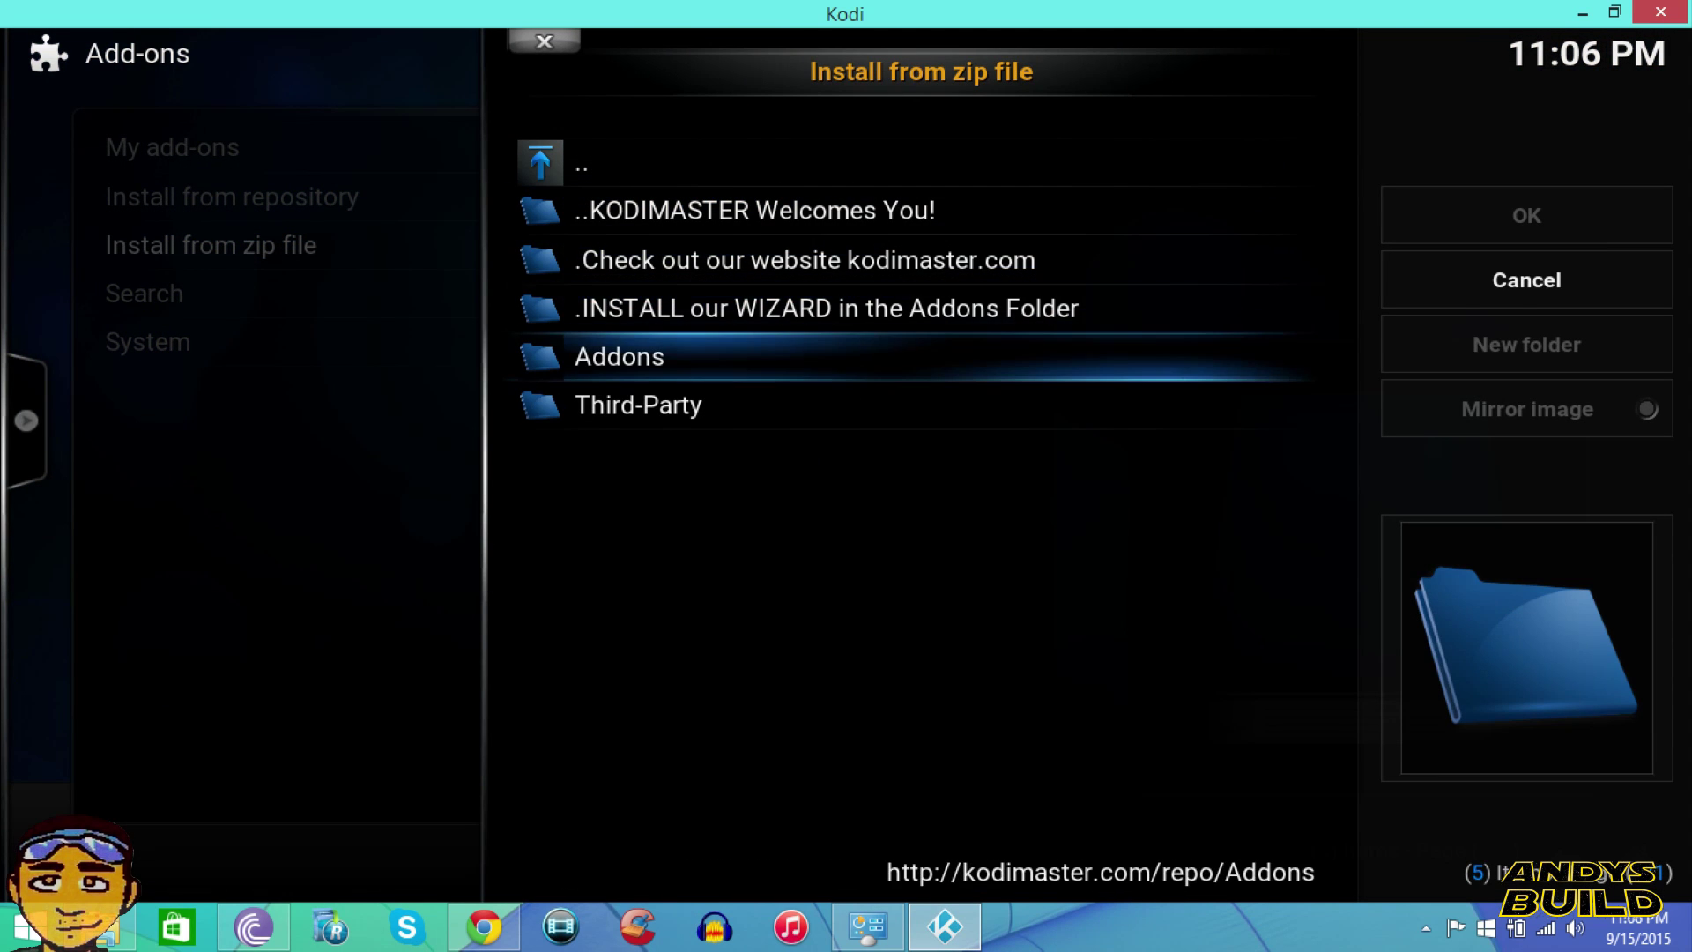
{"action": "key", "text": "Return"}
{"action": "key", "text": "Down"}
{"action": "key", "text": "Down"}
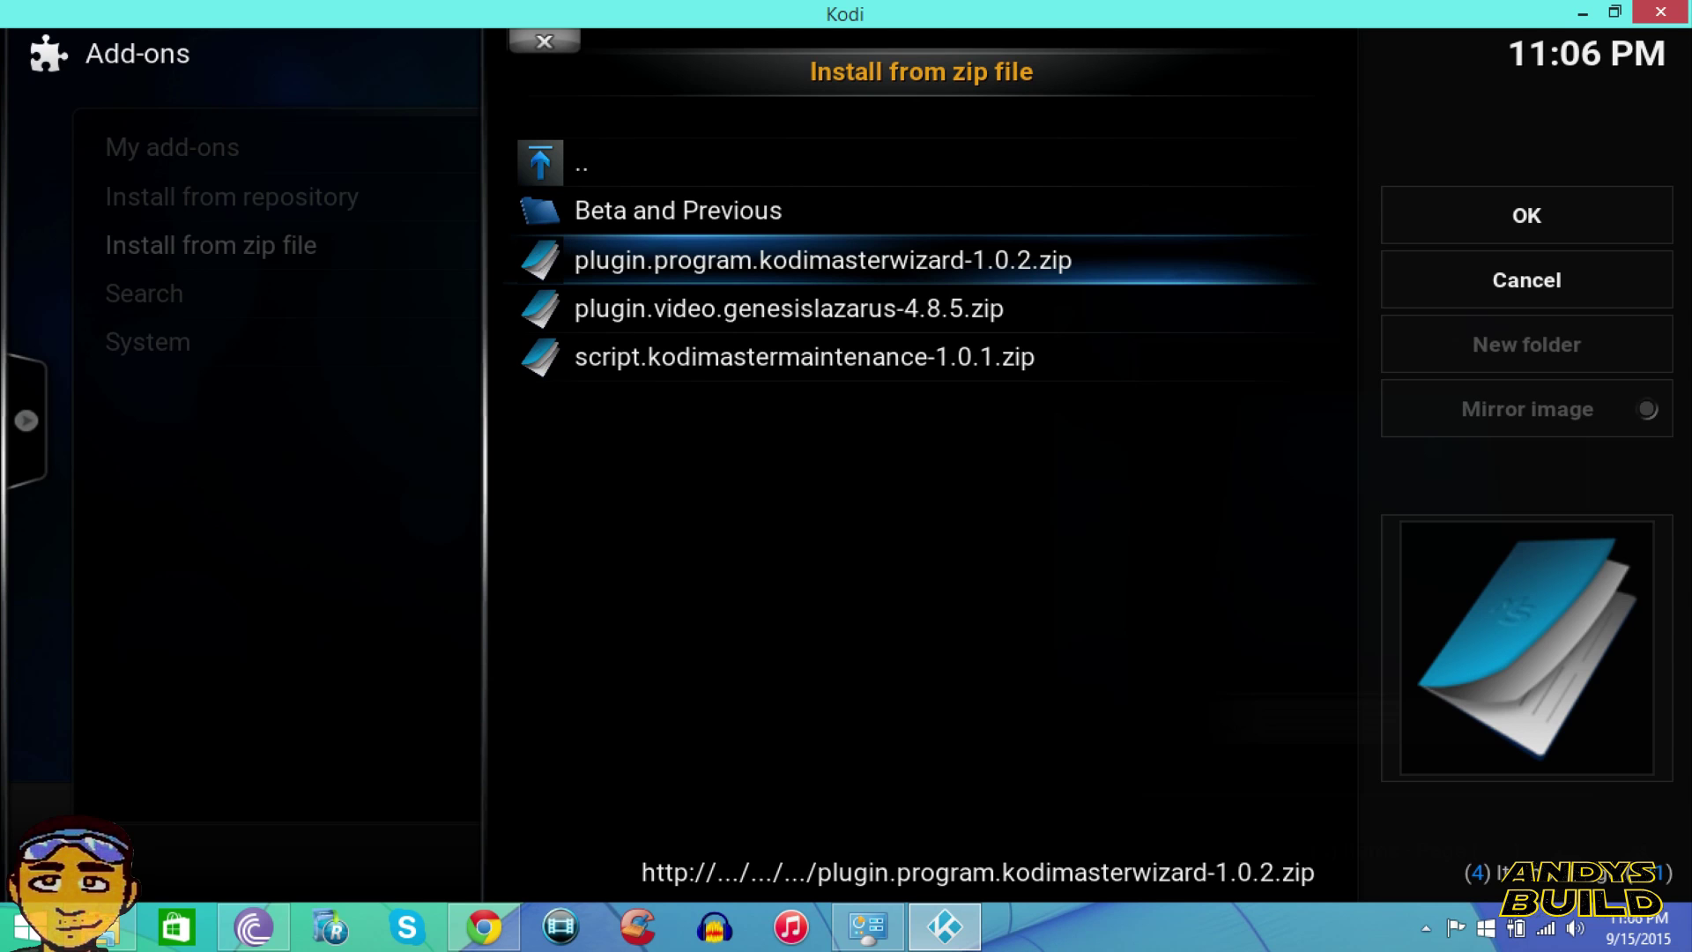
{"action": "key", "text": "Return"}
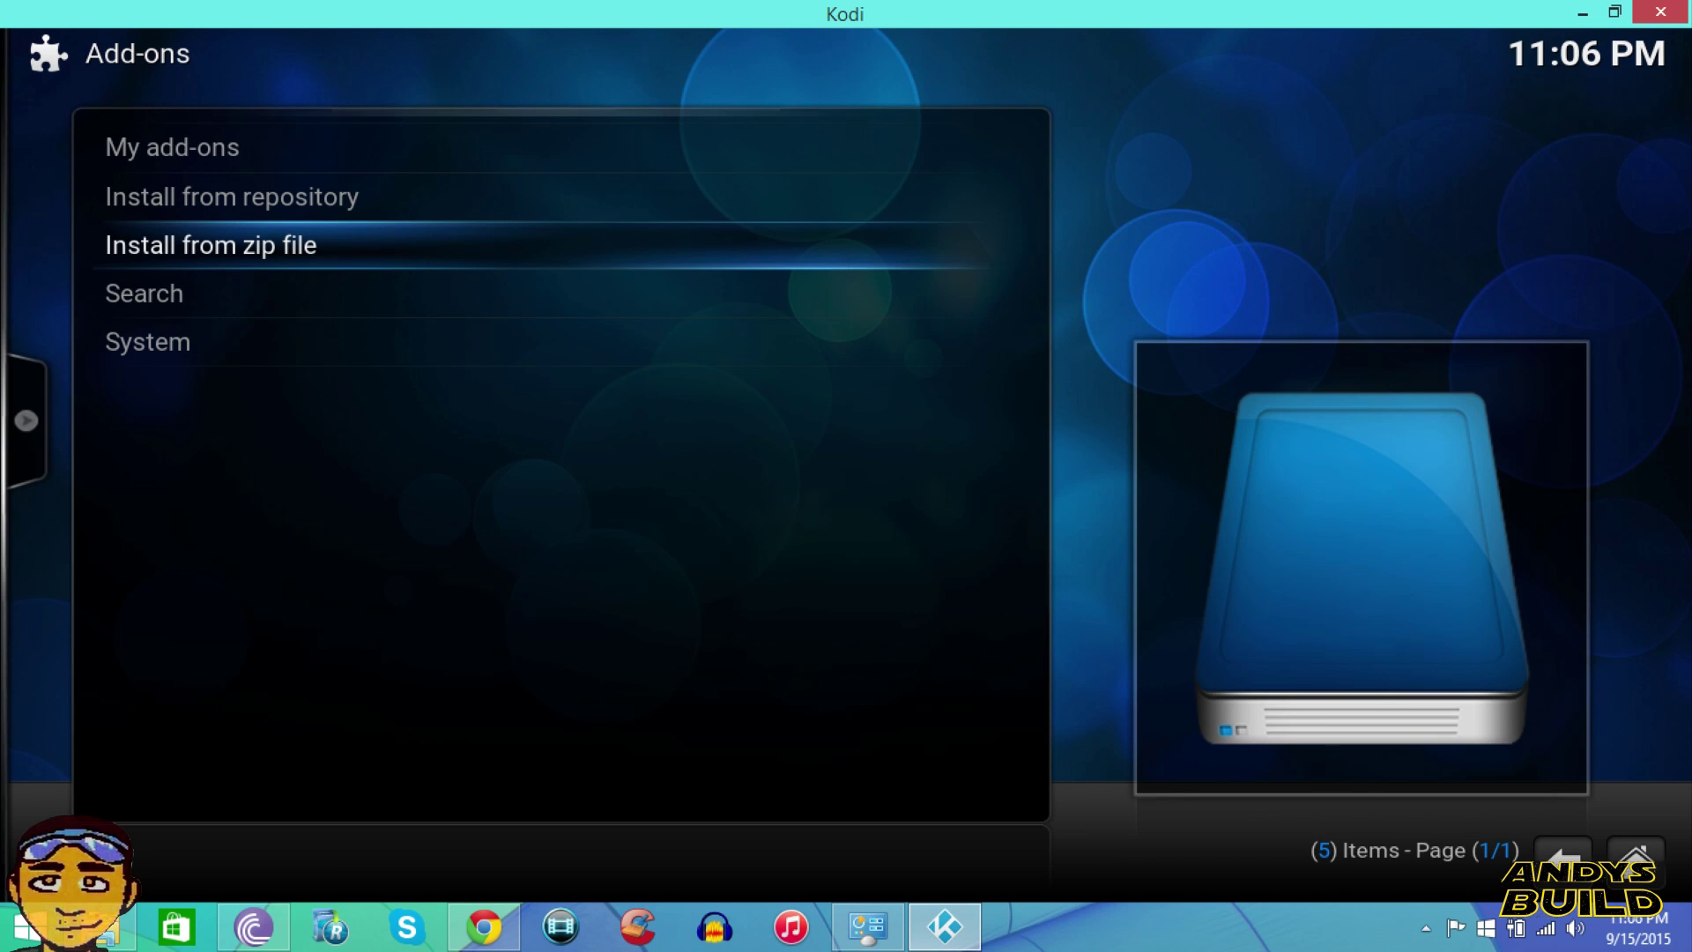
- Return to the home screen and open the KodiMaster Builds list in the KodiMaster Wizard program add-on
{"action": "key", "text": "Escape"}
{"action": "key", "text": "Escape"}
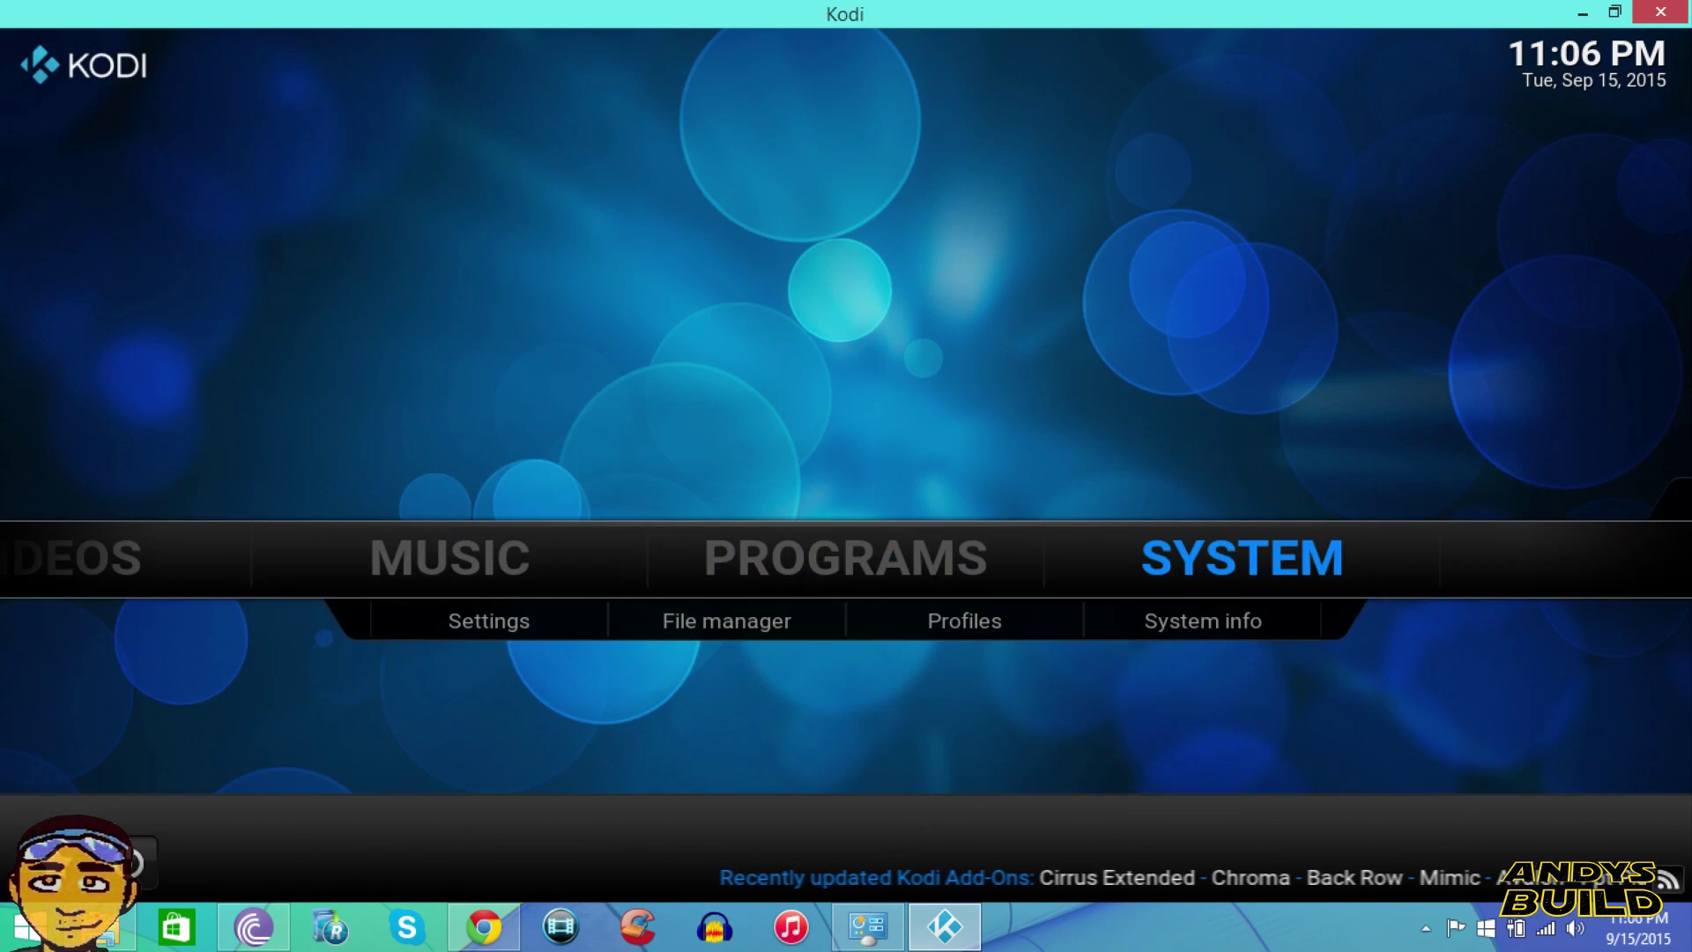
{"action": "key", "text": "Left"}
{"action": "key", "text": "Return"}
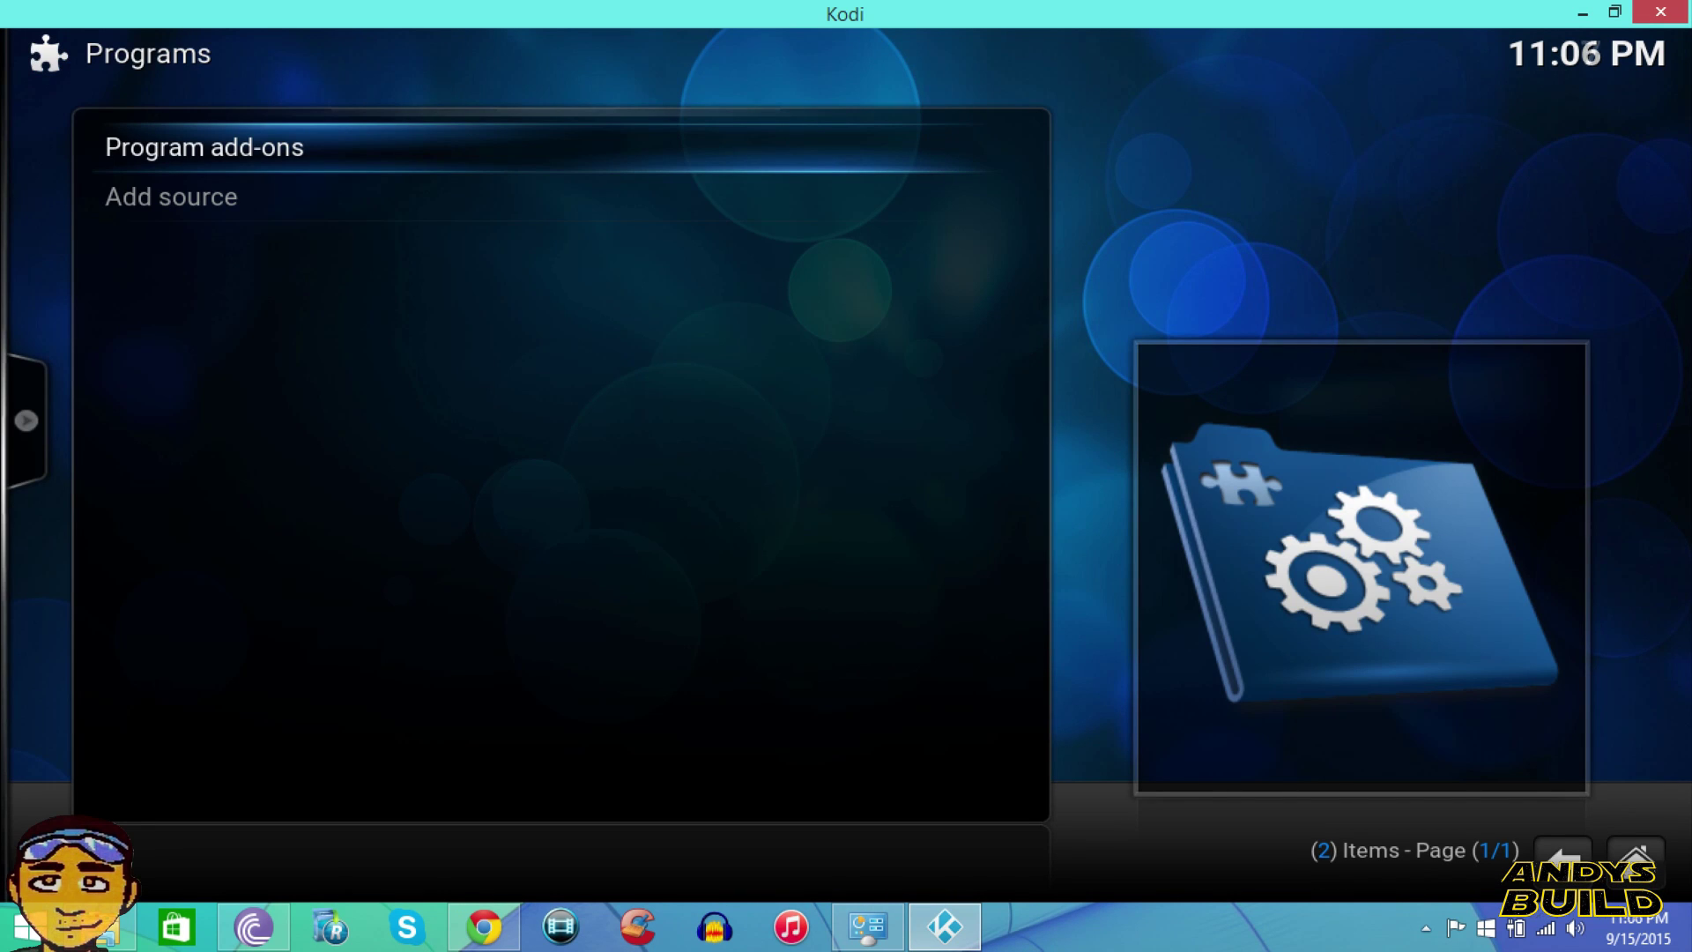
{"action": "key", "text": "Return"}
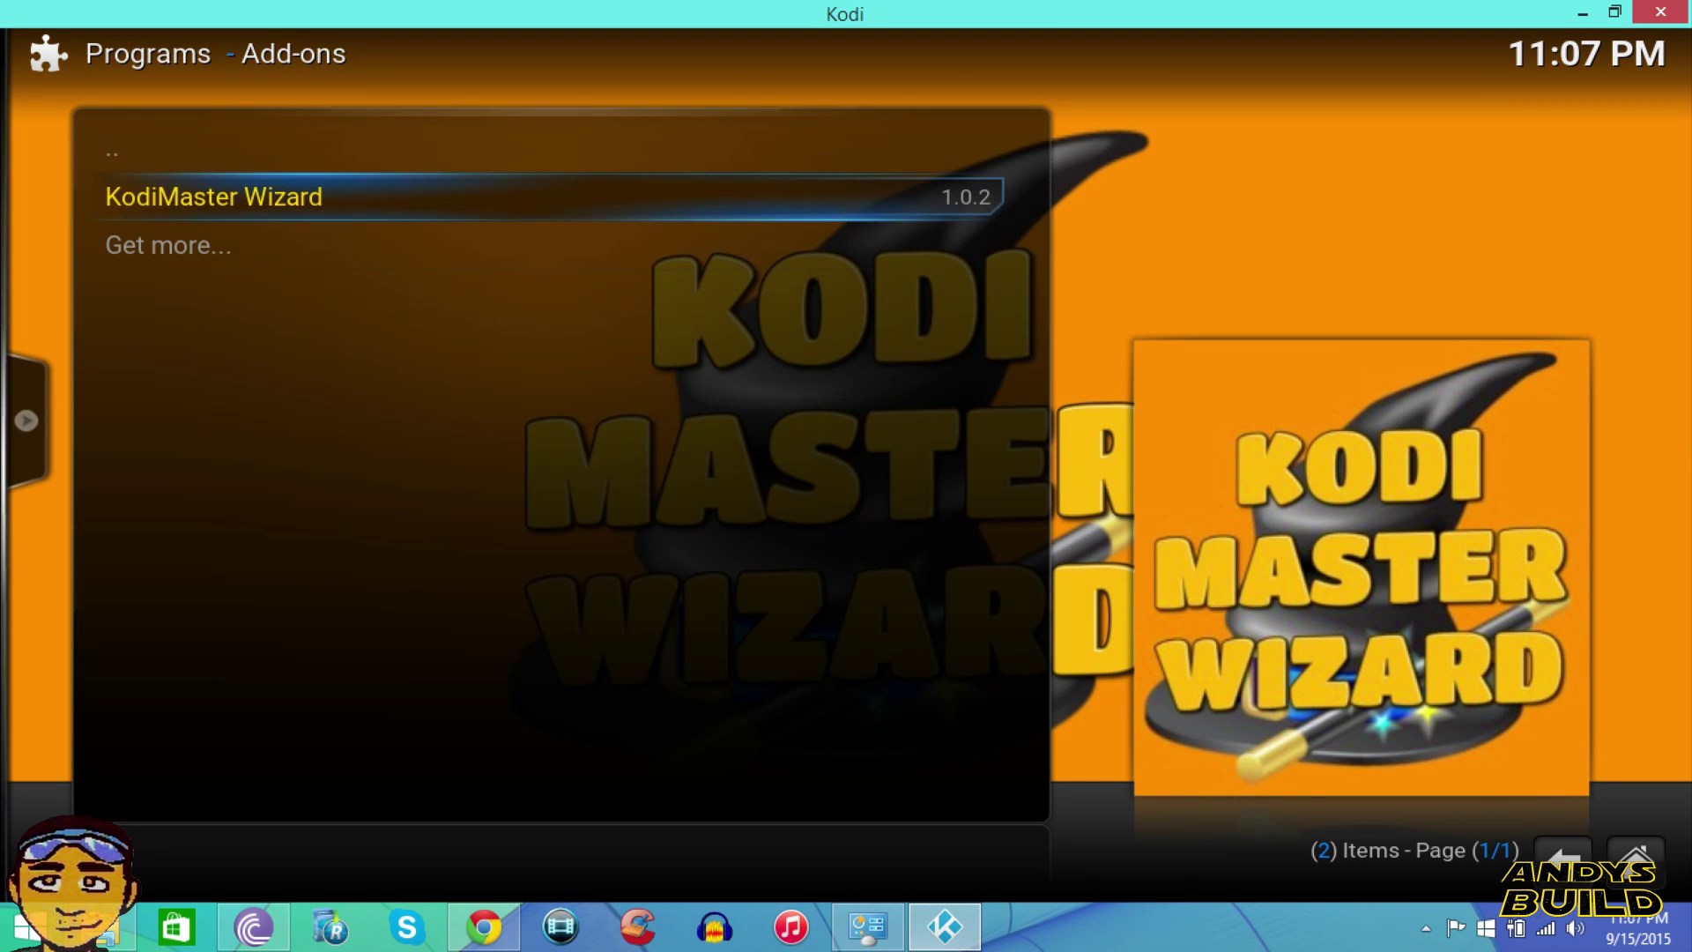
{"action": "key", "text": "Return"}
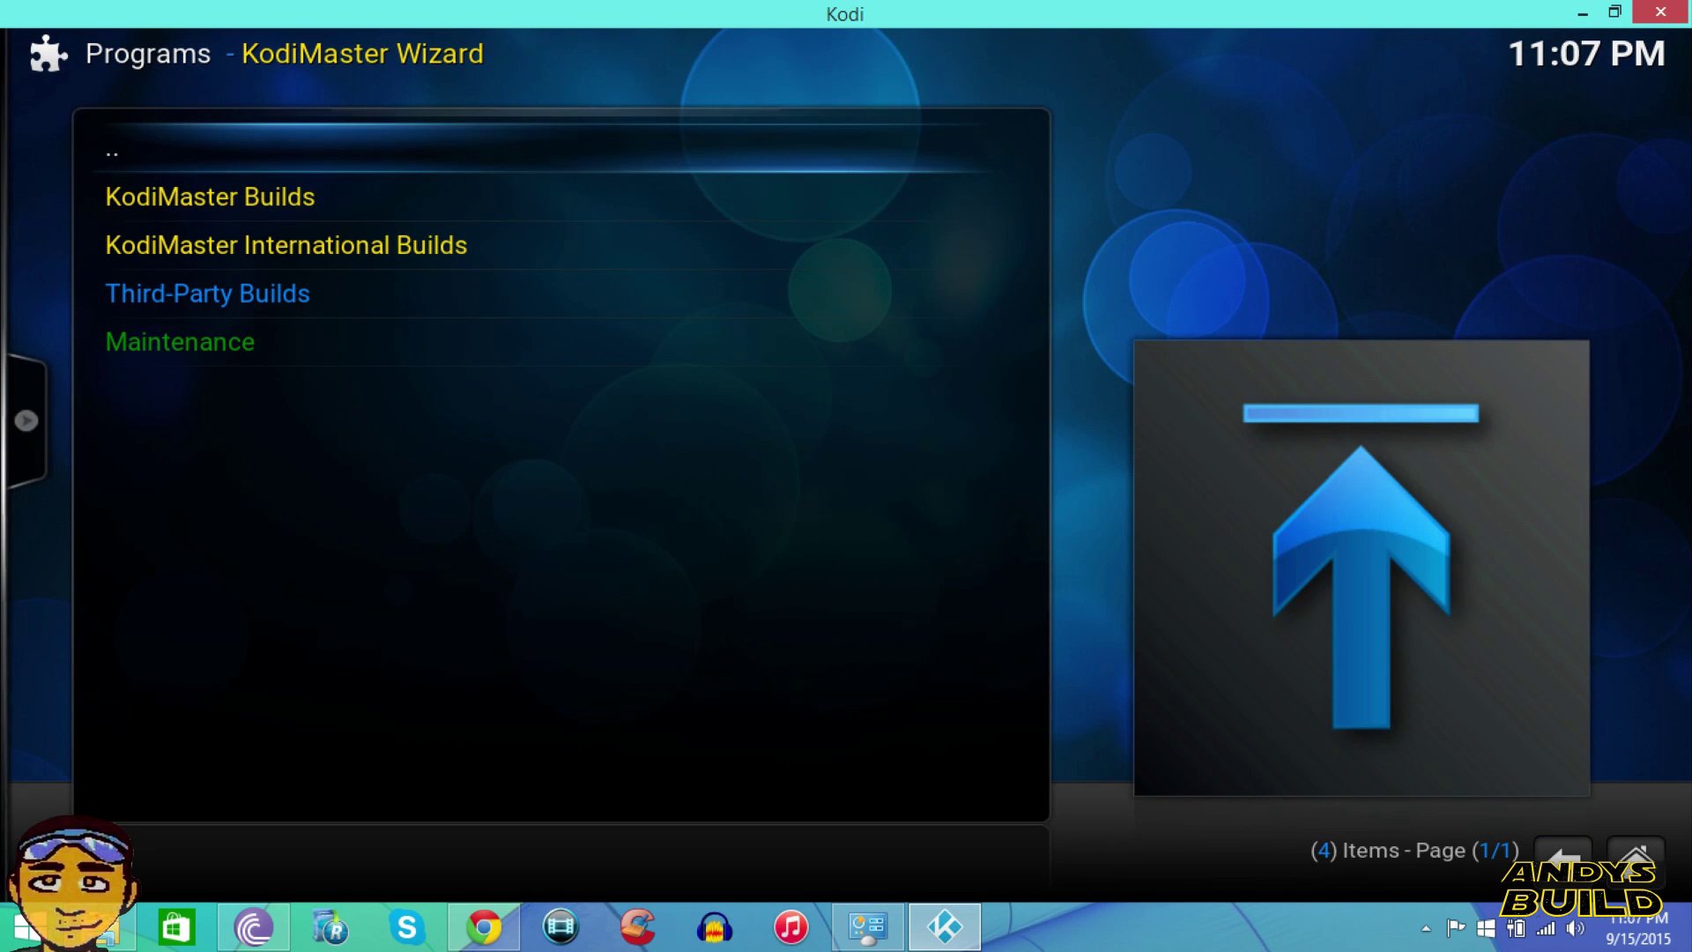
{"action": "key", "text": "Down"}
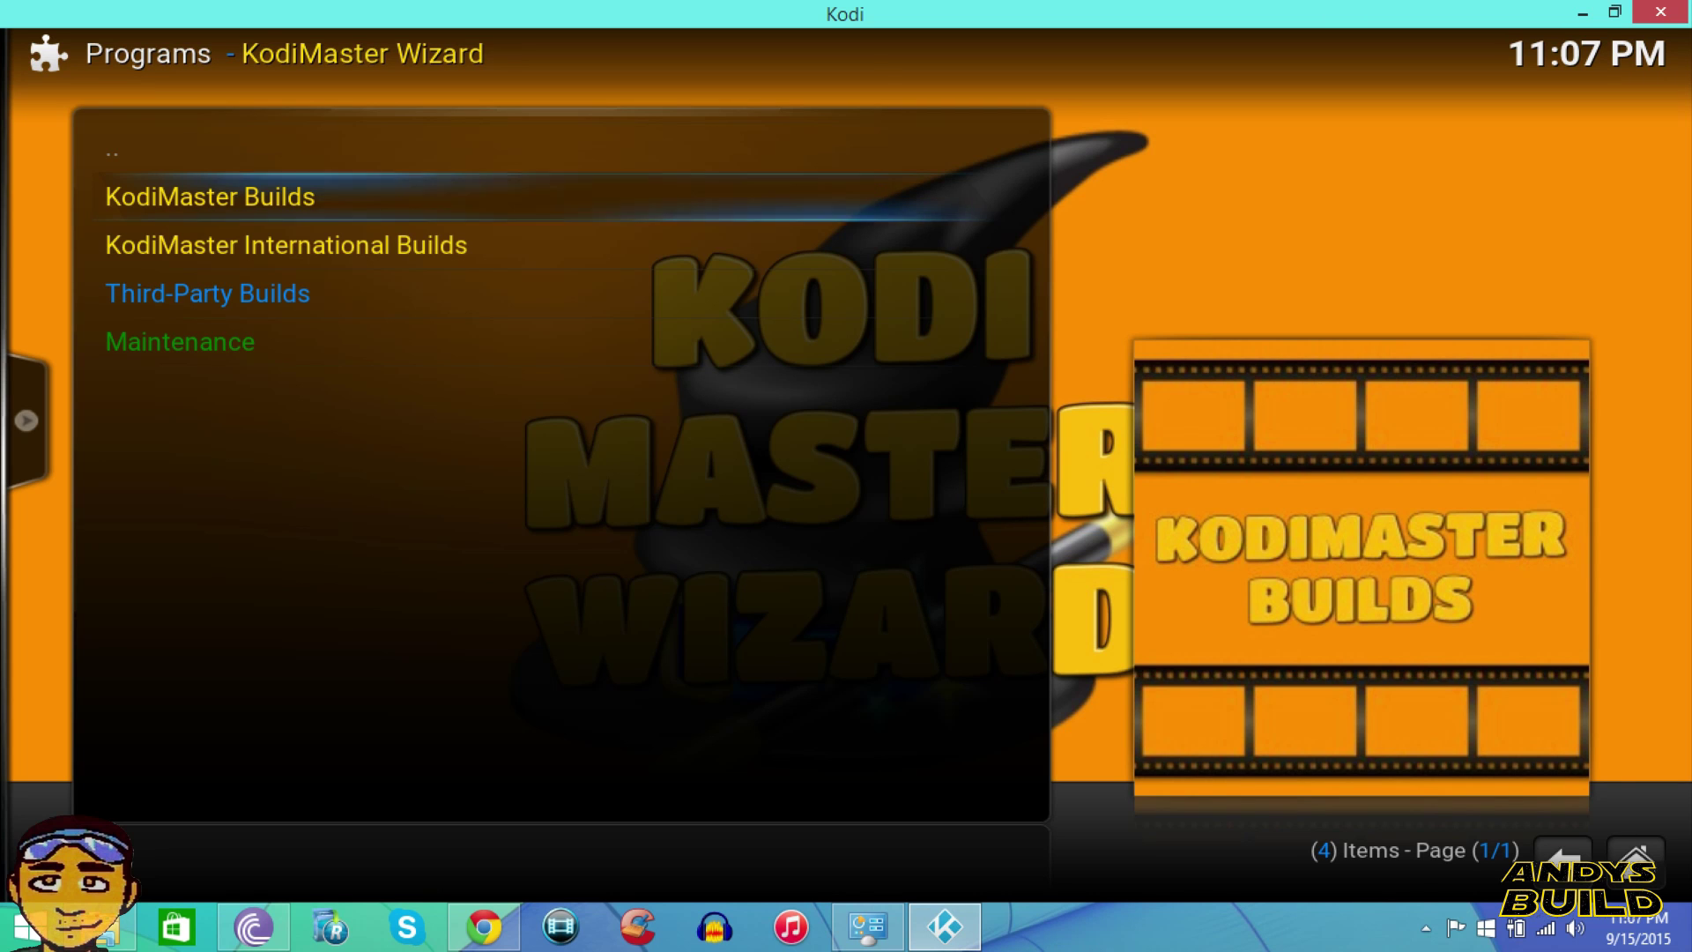
{"action": "key", "text": "Return"}
- Look through the builds from ATOS 1.1 to SIMPLY AMBER 1.1 and highlight ANDYS BUILD 5.1
{"action": "key", "text": "Down"}
{"action": "key", "text": "Down"}
{"action": "key", "text": "Down"}
{"action": "key", "text": "Down"}
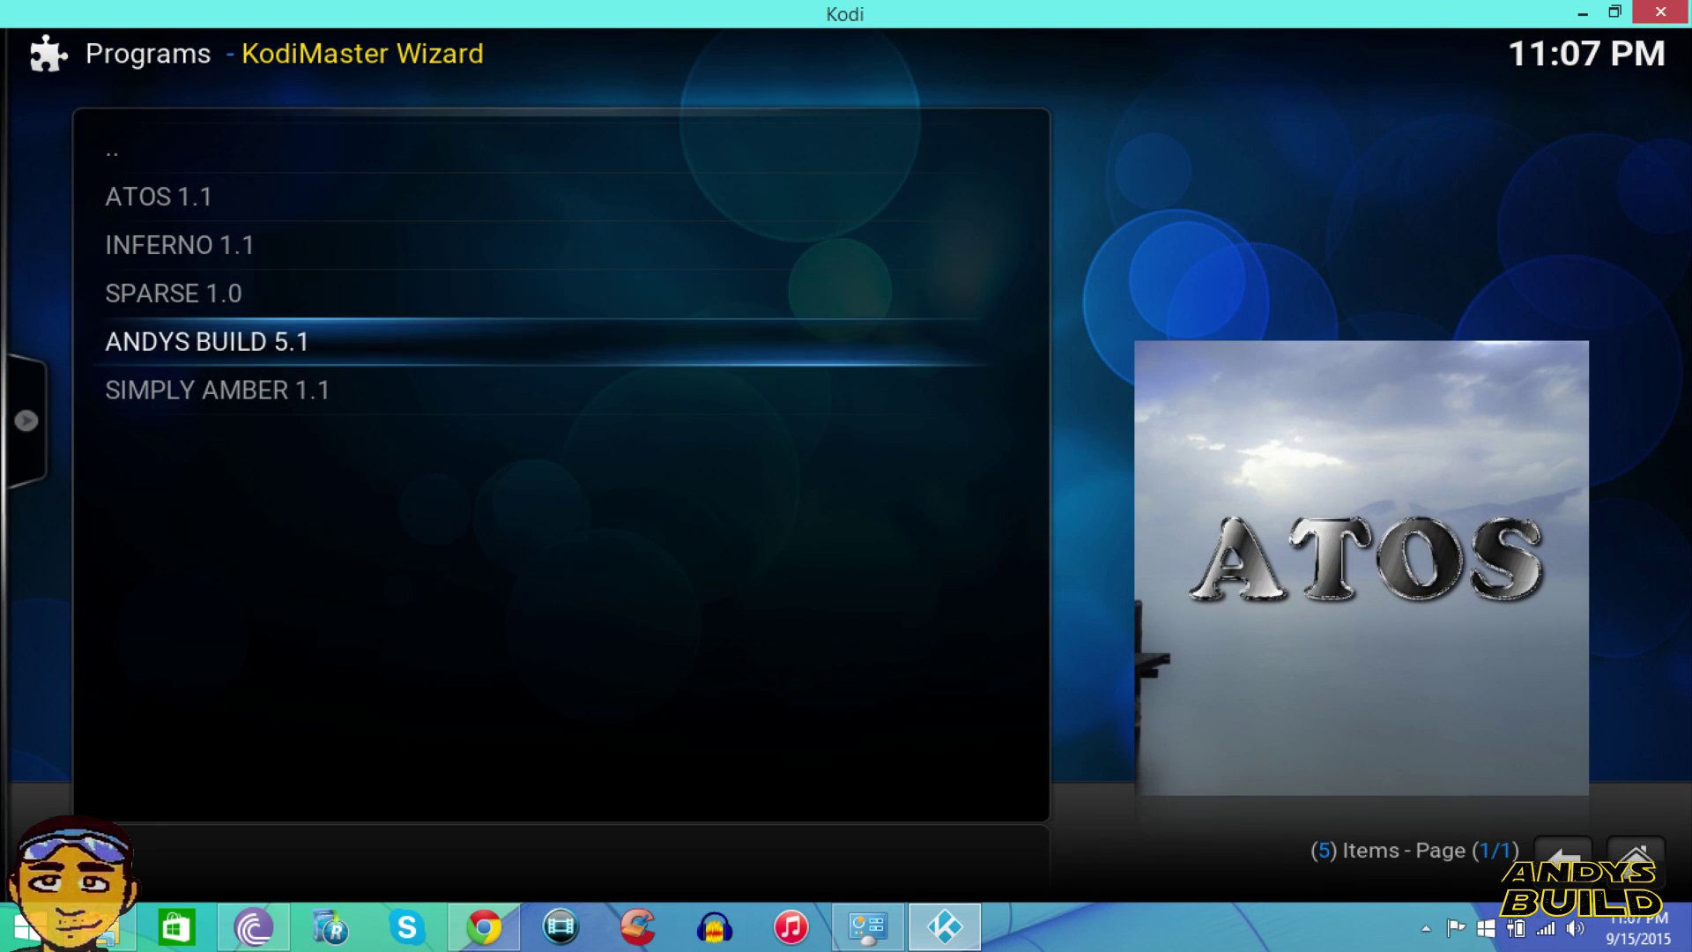
{"action": "key", "text": "Down"}
{"action": "key", "text": "Up"}
{"action": "key", "text": "Up"}
{"action": "key", "text": "Up"}
{"action": "key", "text": "Up"}
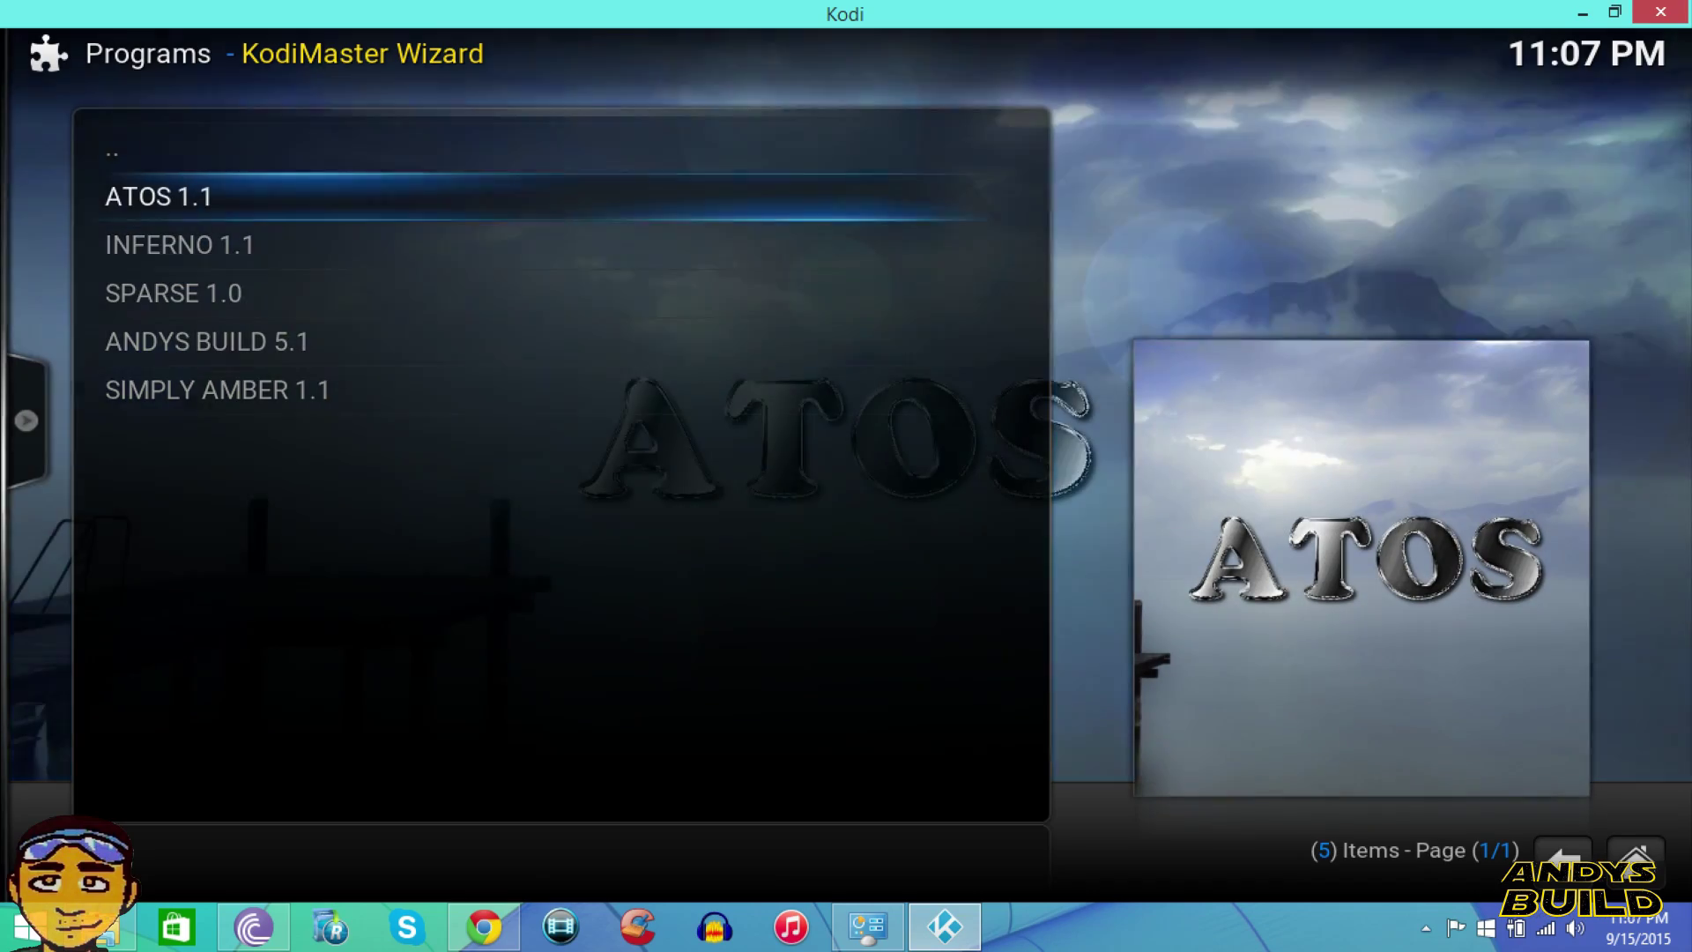
{"action": "key", "text": "Down"}
{"action": "key", "text": "Down"}
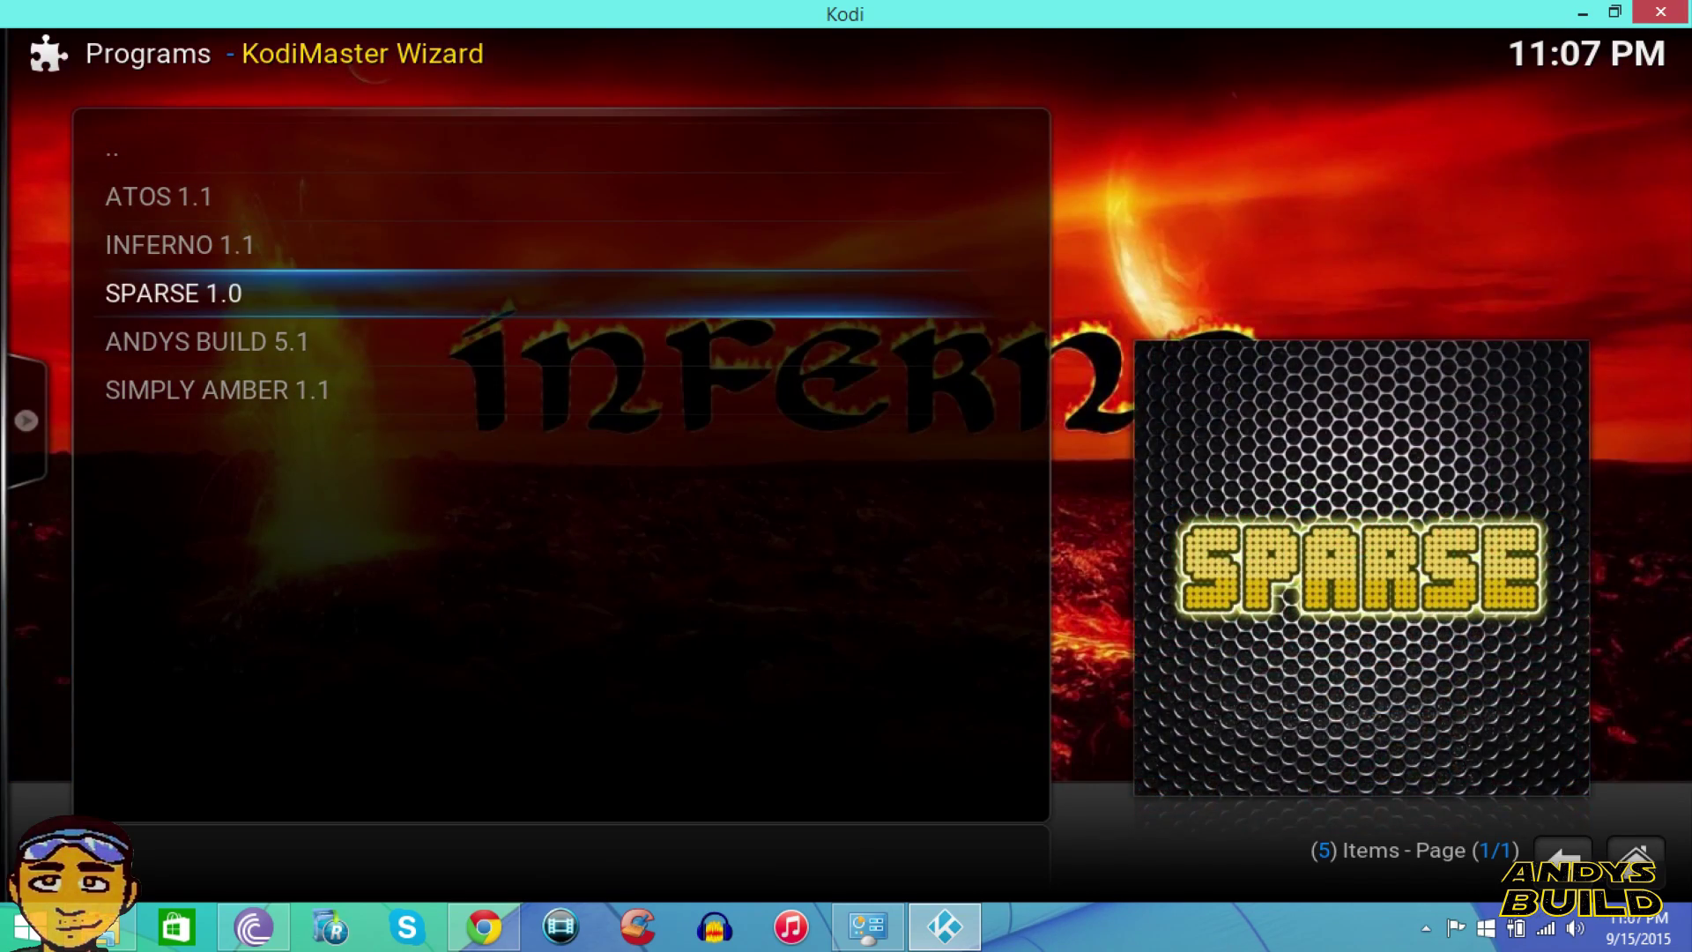
{"action": "key", "text": "Down"}
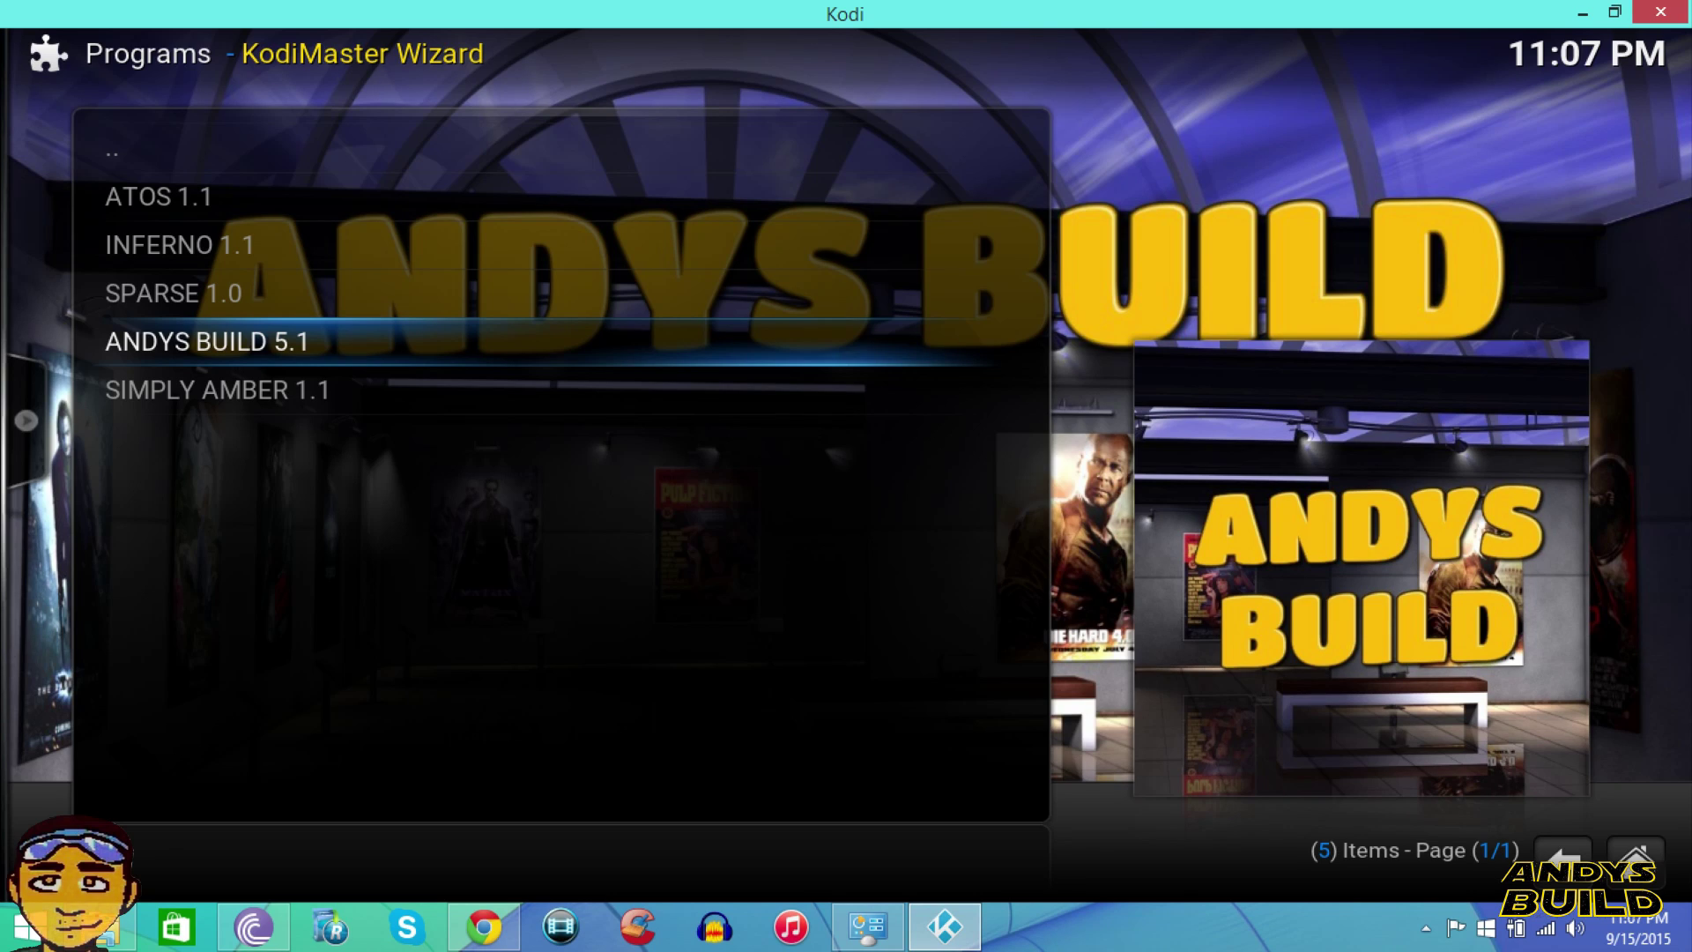
{"action": "key", "text": "Up"}
{"action": "key", "text": "Down"}
{"action": "key", "text": "Up"}
{"action": "key", "text": "Down"}
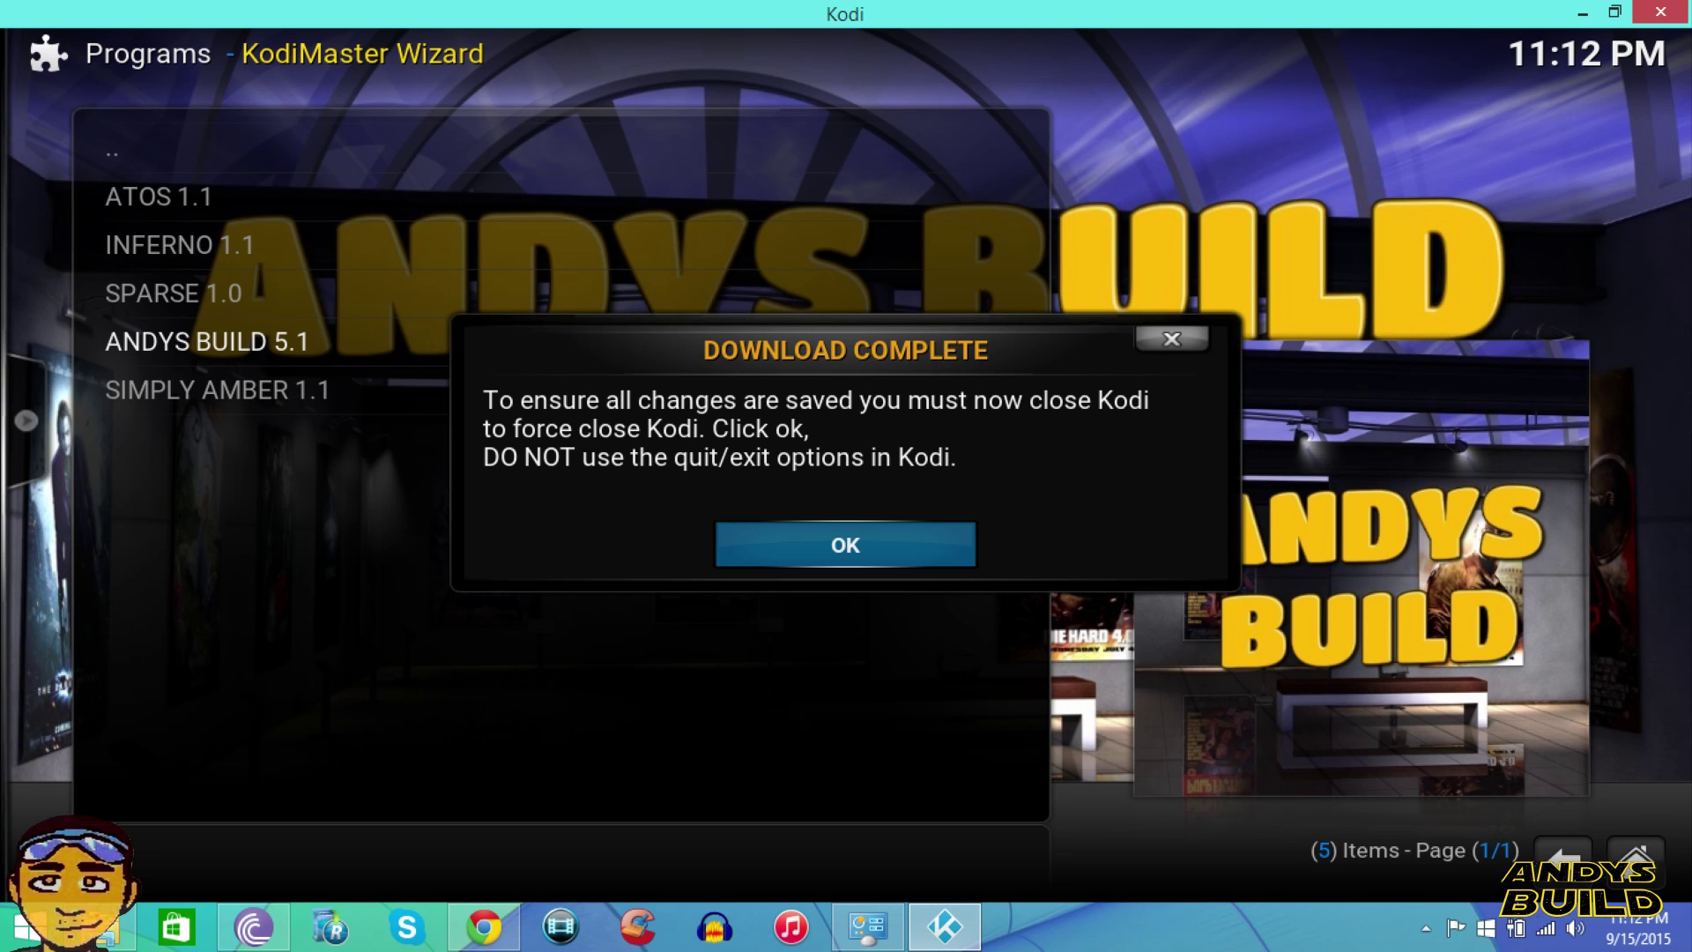
- Acknowledge the completed build download and confirm force closing Kodi
{"action": "key", "text": "Return"}
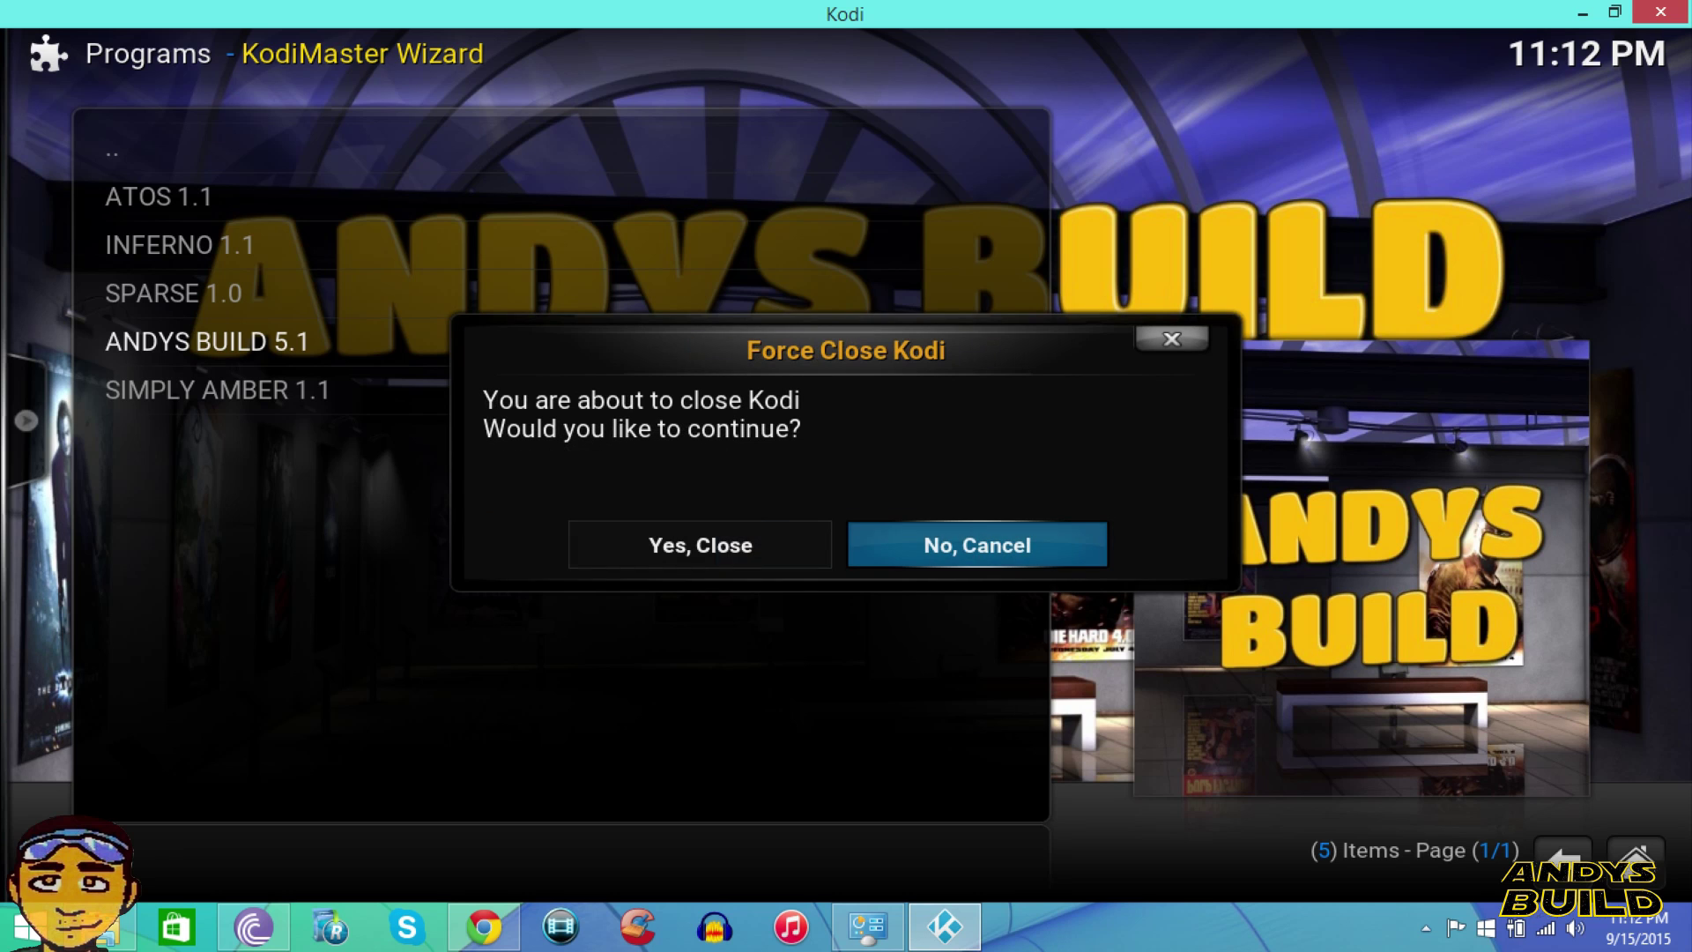
{"action": "key", "text": "Left"}
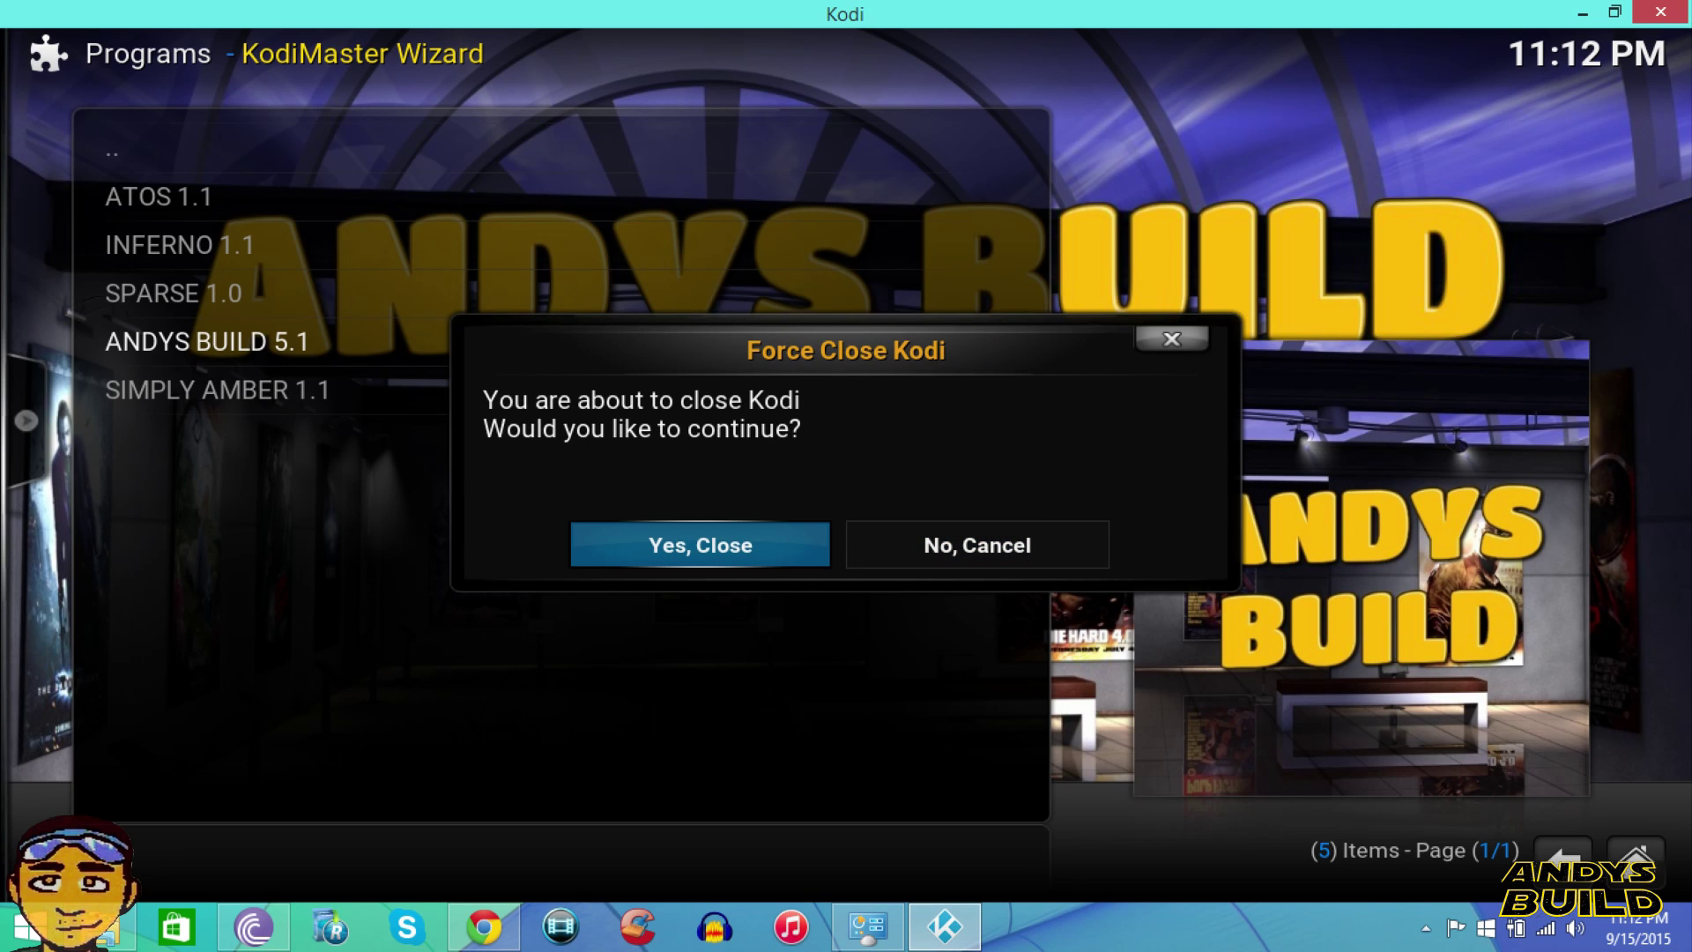
{"action": "key", "text": "Return"}
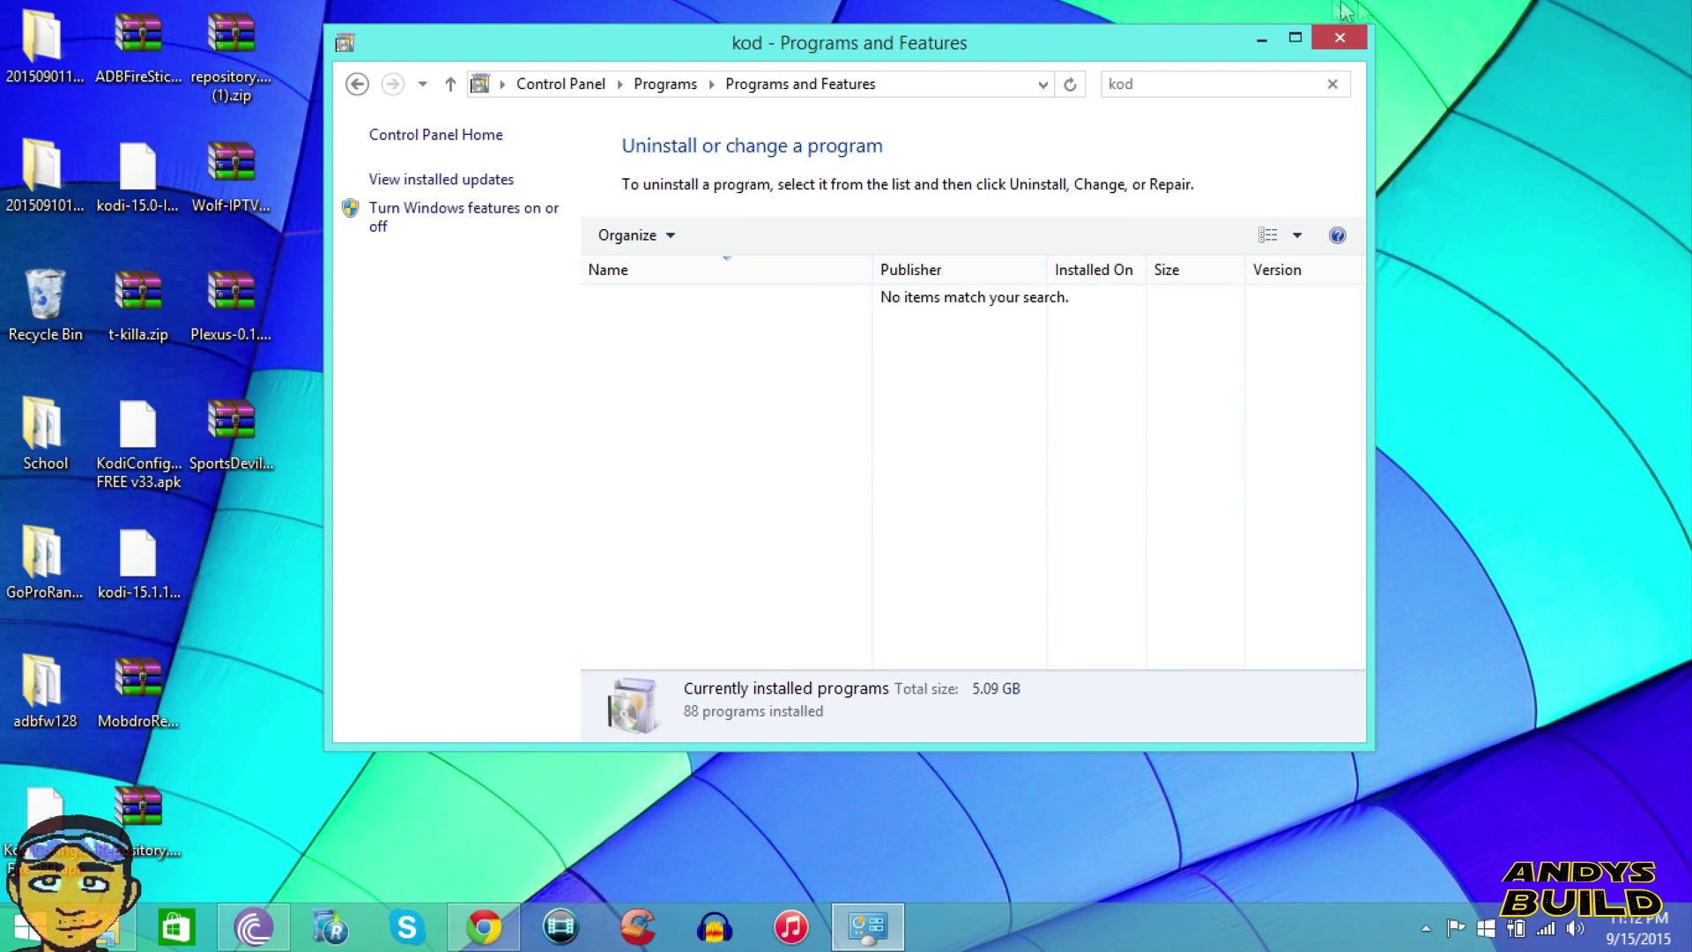
- Close the Programs and Features window and launch Kodi by searching for "kodi" on the Start screen
{"action": "left_click", "coordinate": [1342, 39]}
{"action": "left_click", "coordinate": [20, 928]}
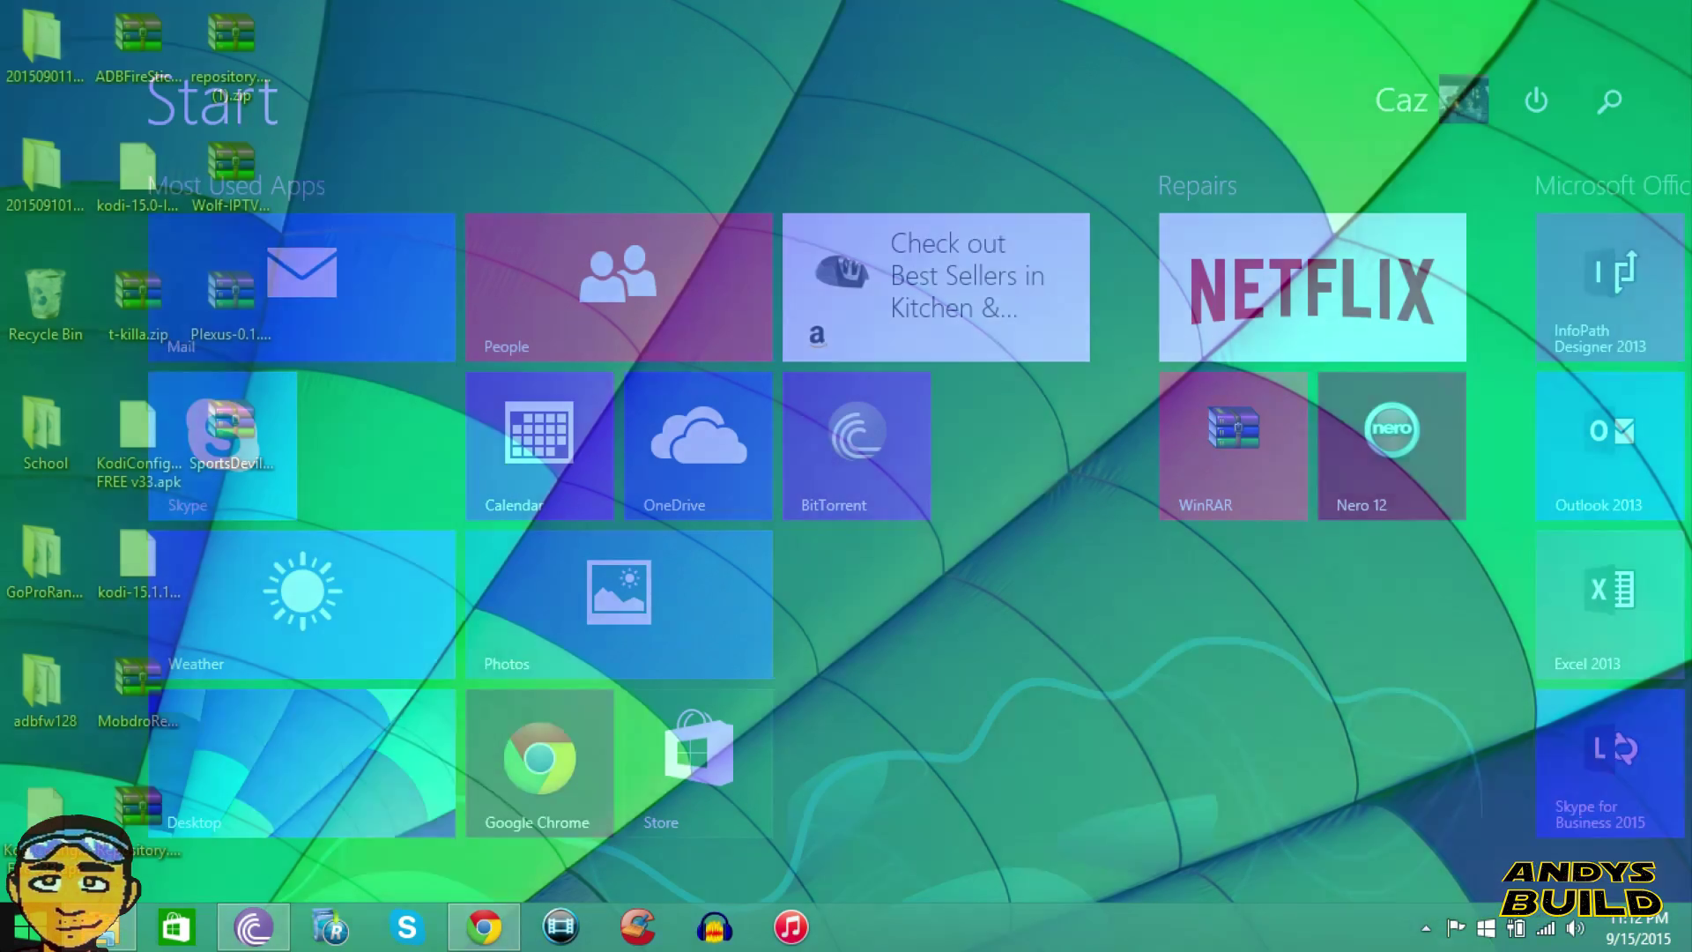
{"action": "type", "text": "kodi"}
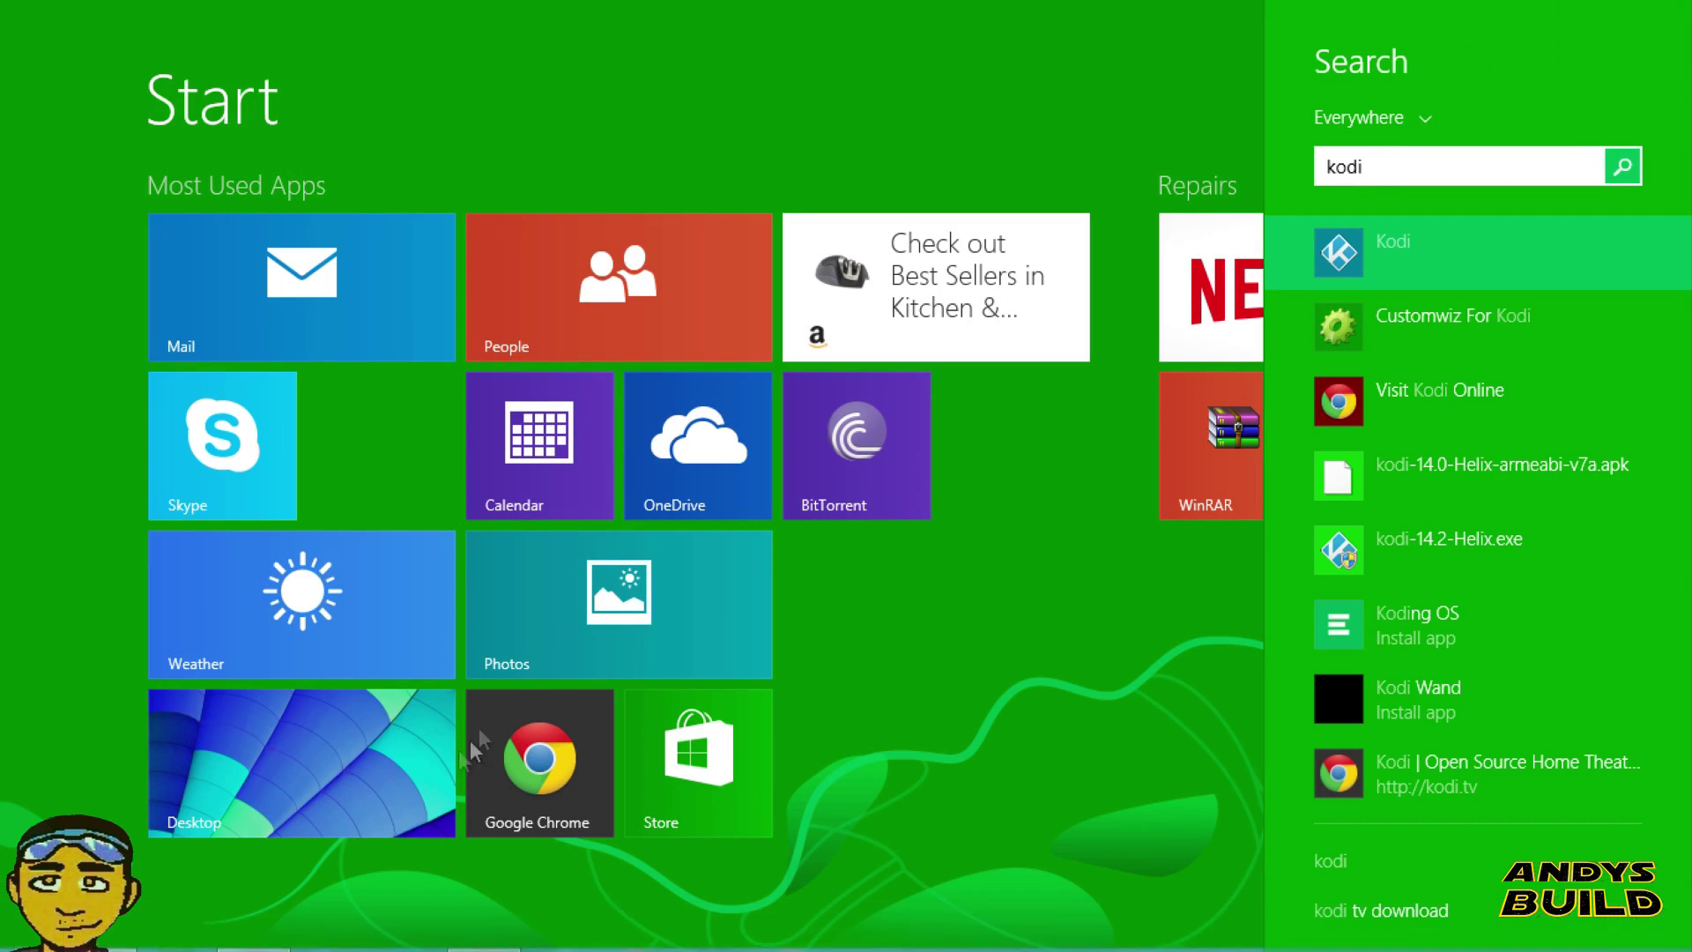
{"action": "left_click", "coordinate": [1335, 272]}
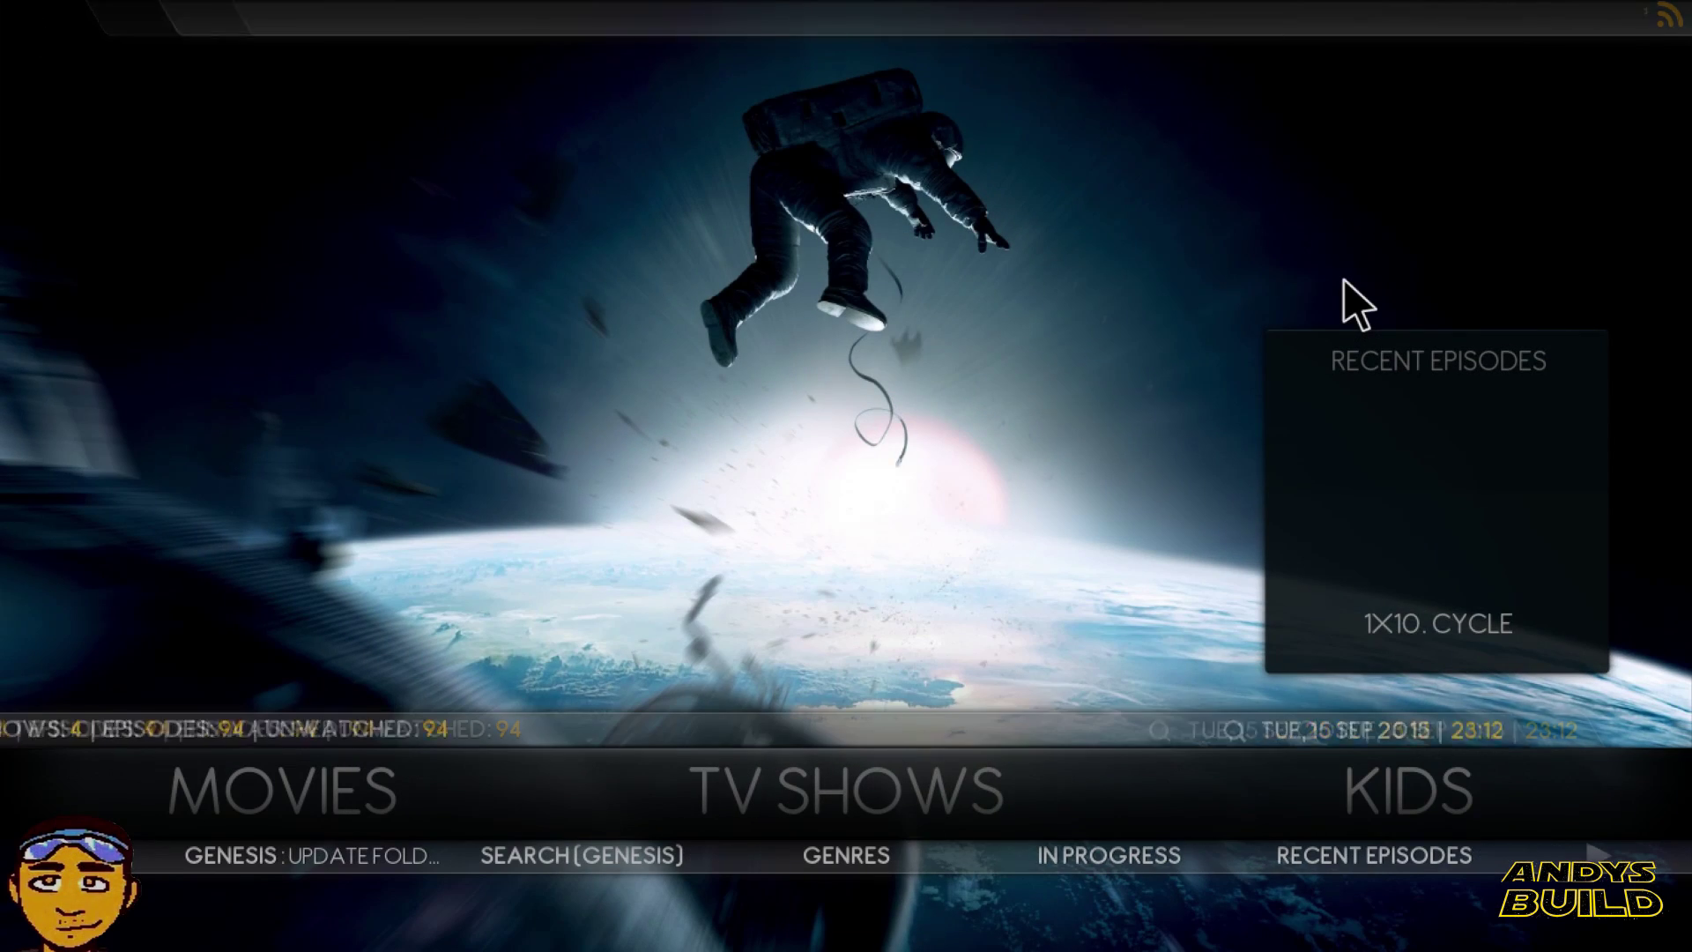
- Look through the home menu sections of the installed build, from TV Shows through TV Streams and YouTube to Add-ons
{"action": "key", "text": "Left"}
{"action": "key", "text": "Left"}
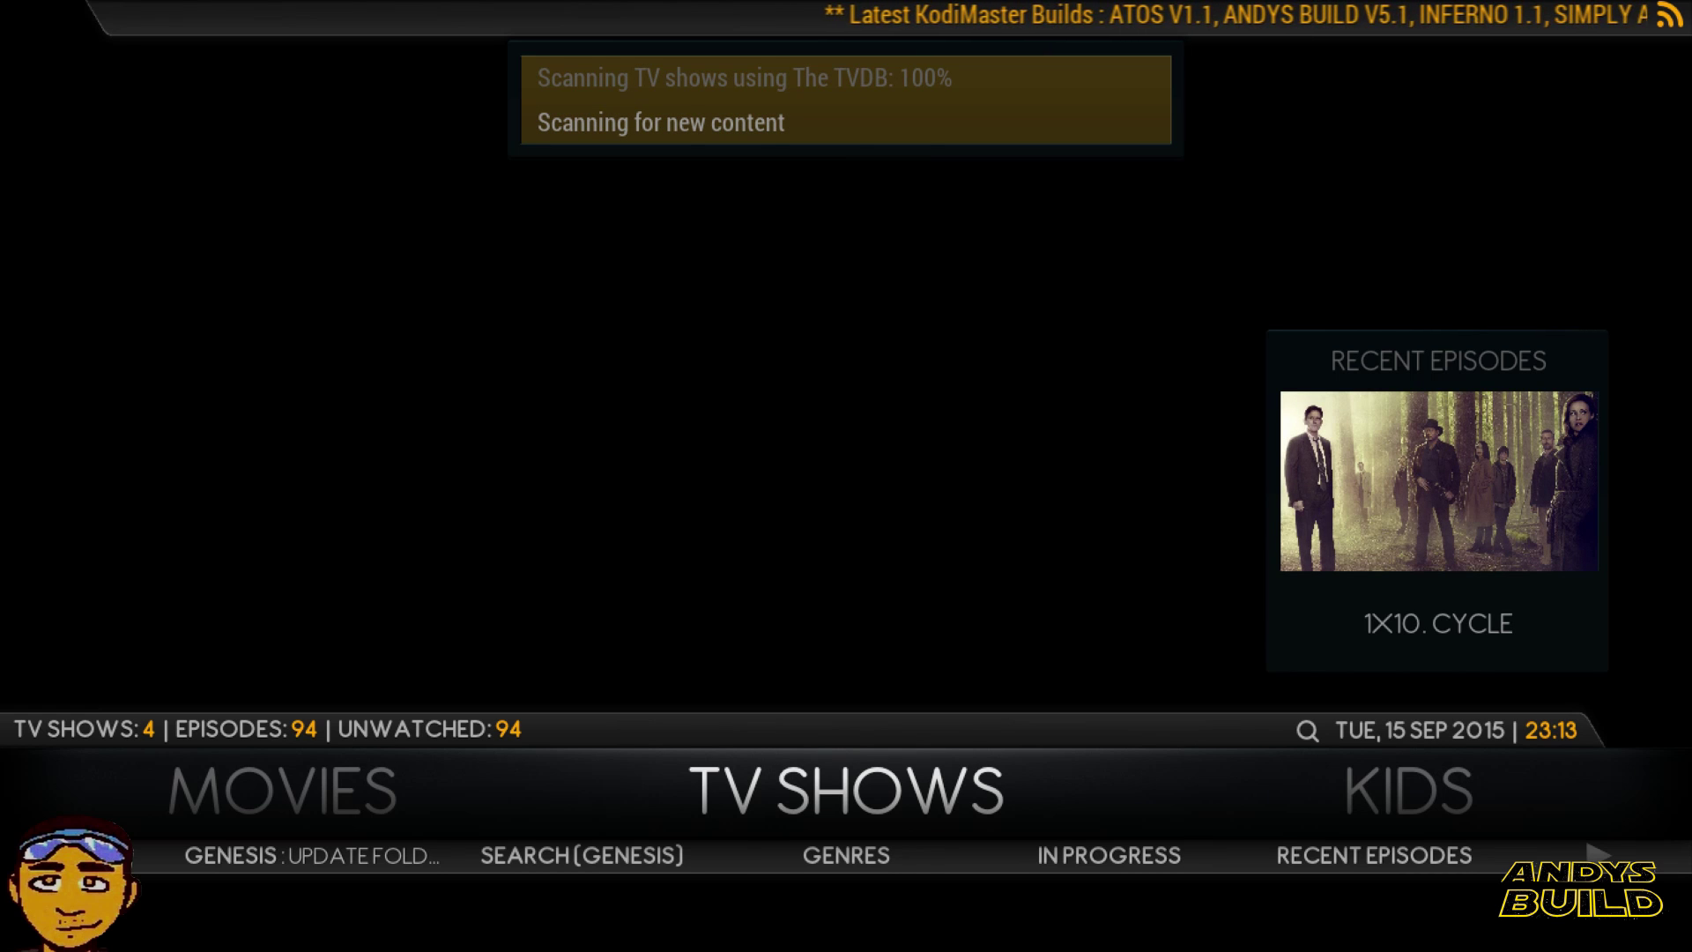
{"action": "key", "text": "Right"}
{"action": "key", "text": "Right"}
{"action": "key", "text": "Right"}
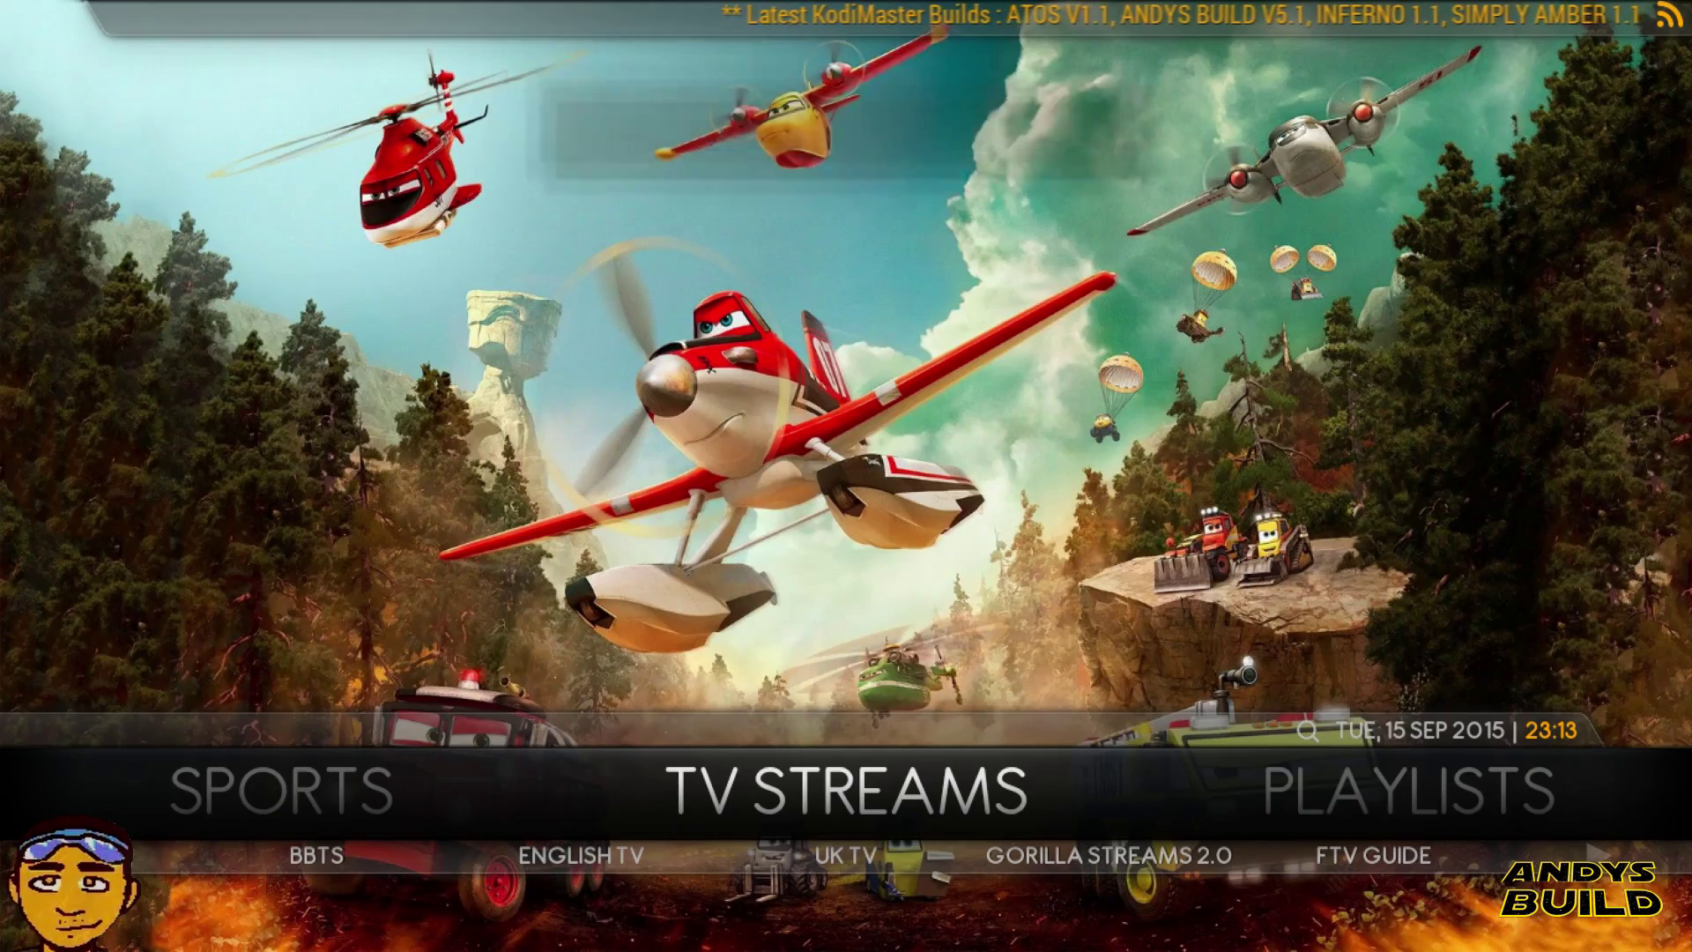
{"action": "key", "text": "Right"}
{"action": "key", "text": "Right"}
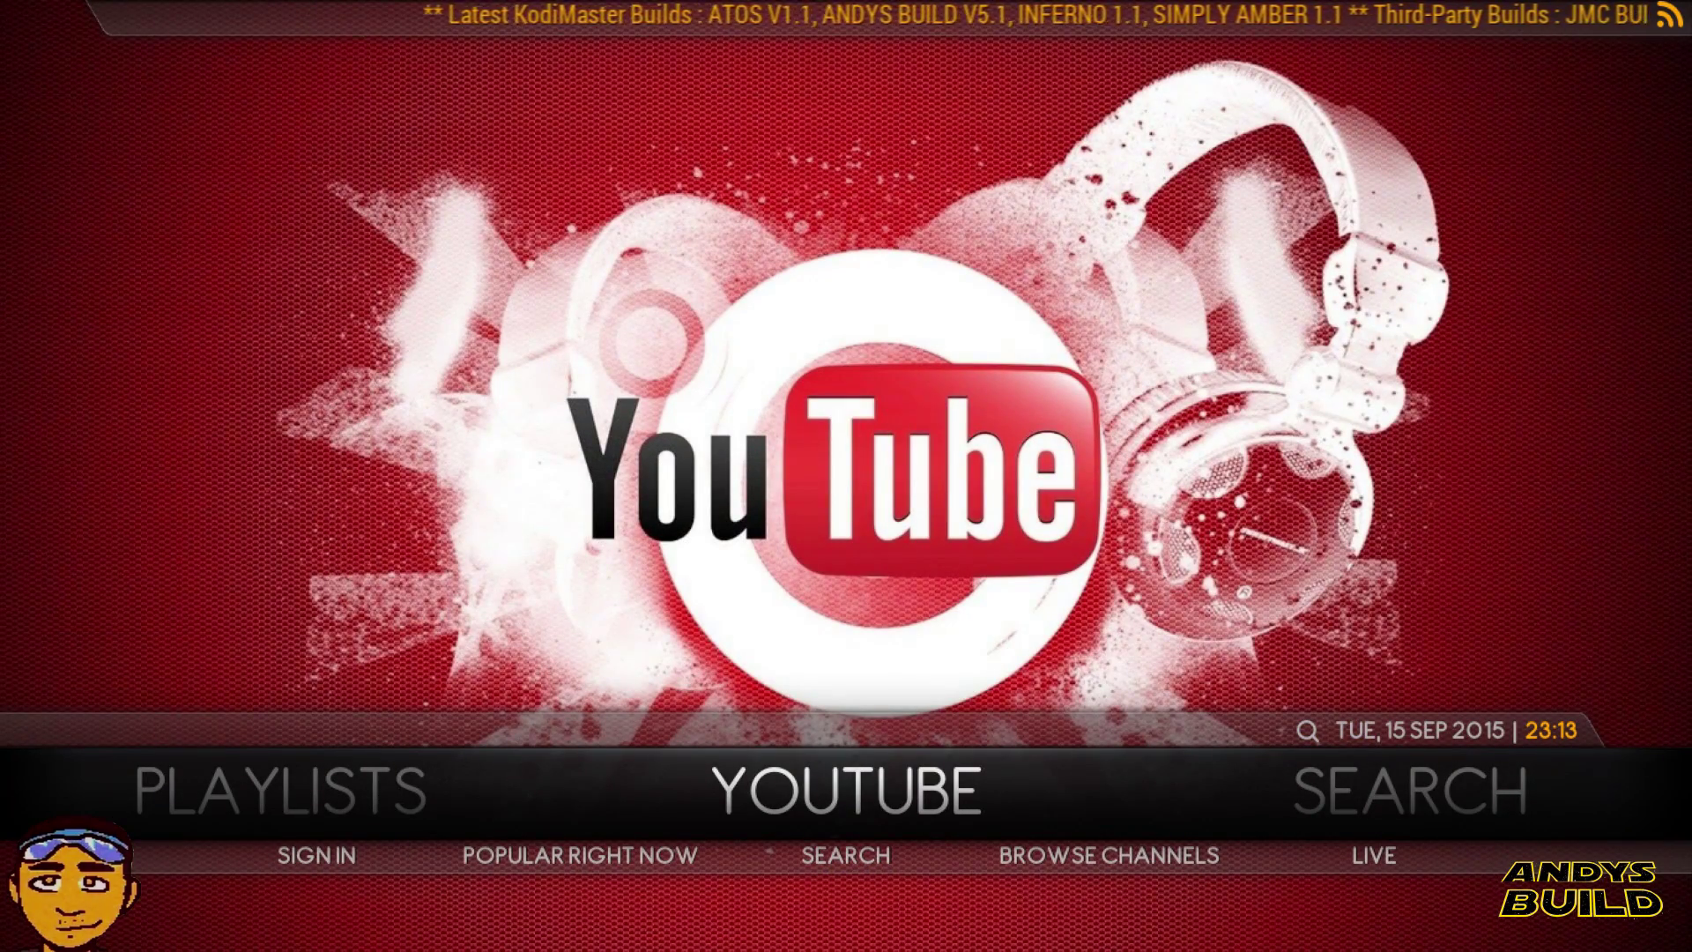
{"action": "key", "text": "Right"}
{"action": "key", "text": "Right"}
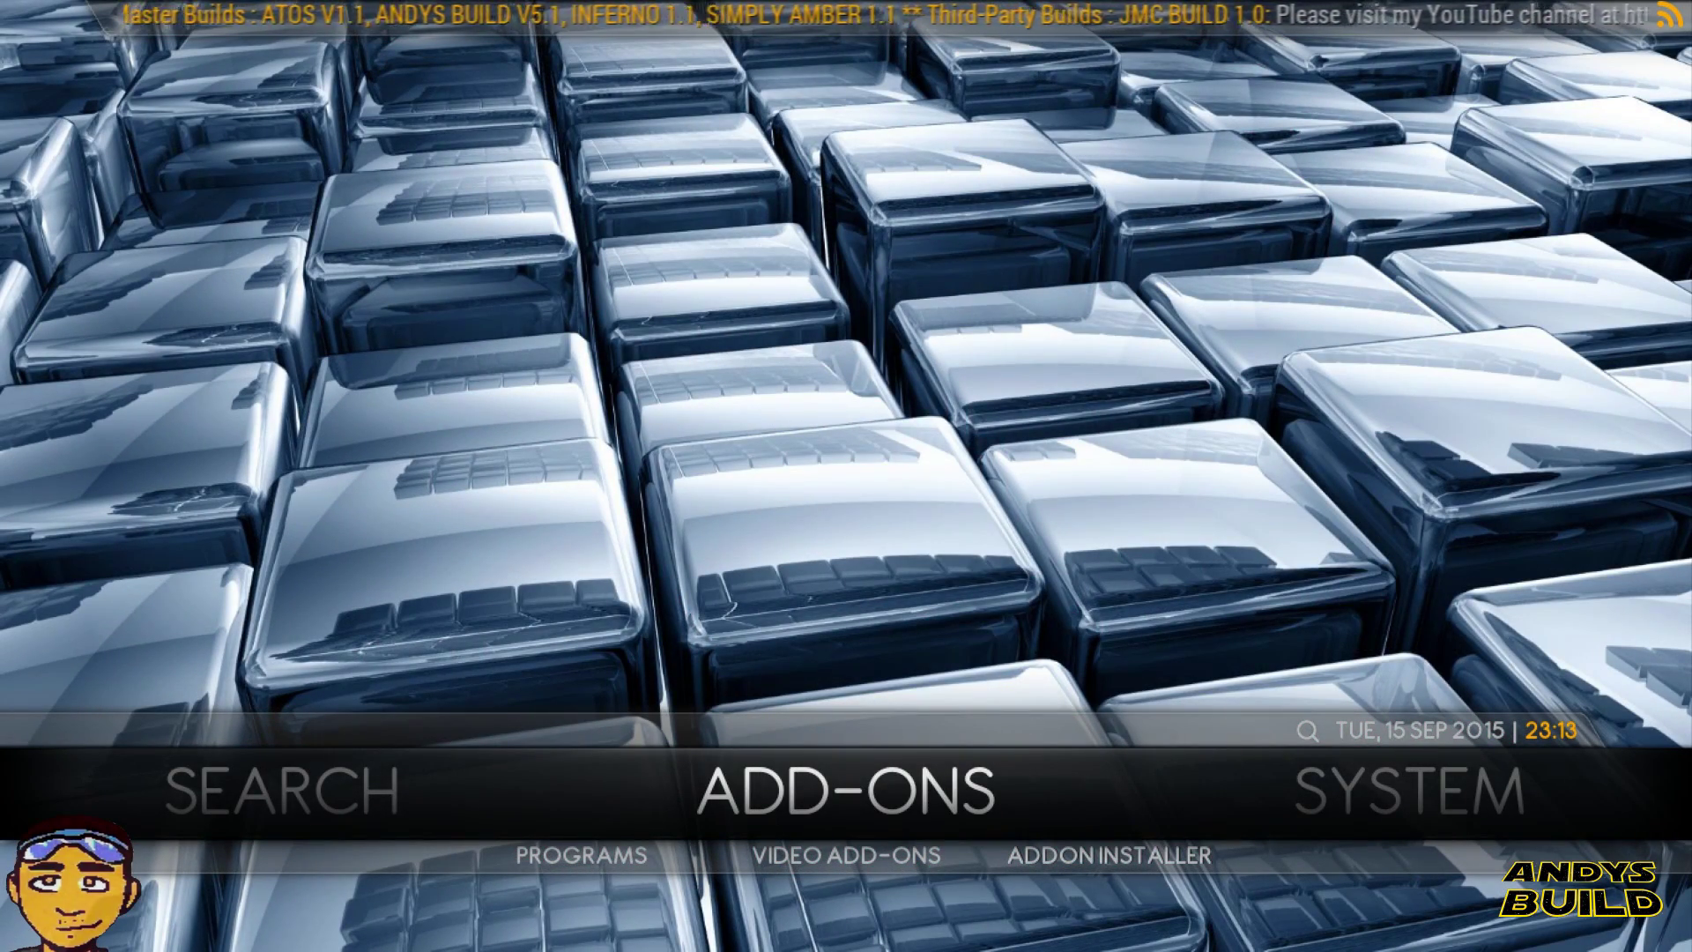
- Open the Video Add-ons list from the Add-ons section of the home menu
{"action": "key", "text": "Down"}
{"action": "key", "text": "Up"}
{"action": "key", "text": "Down"}
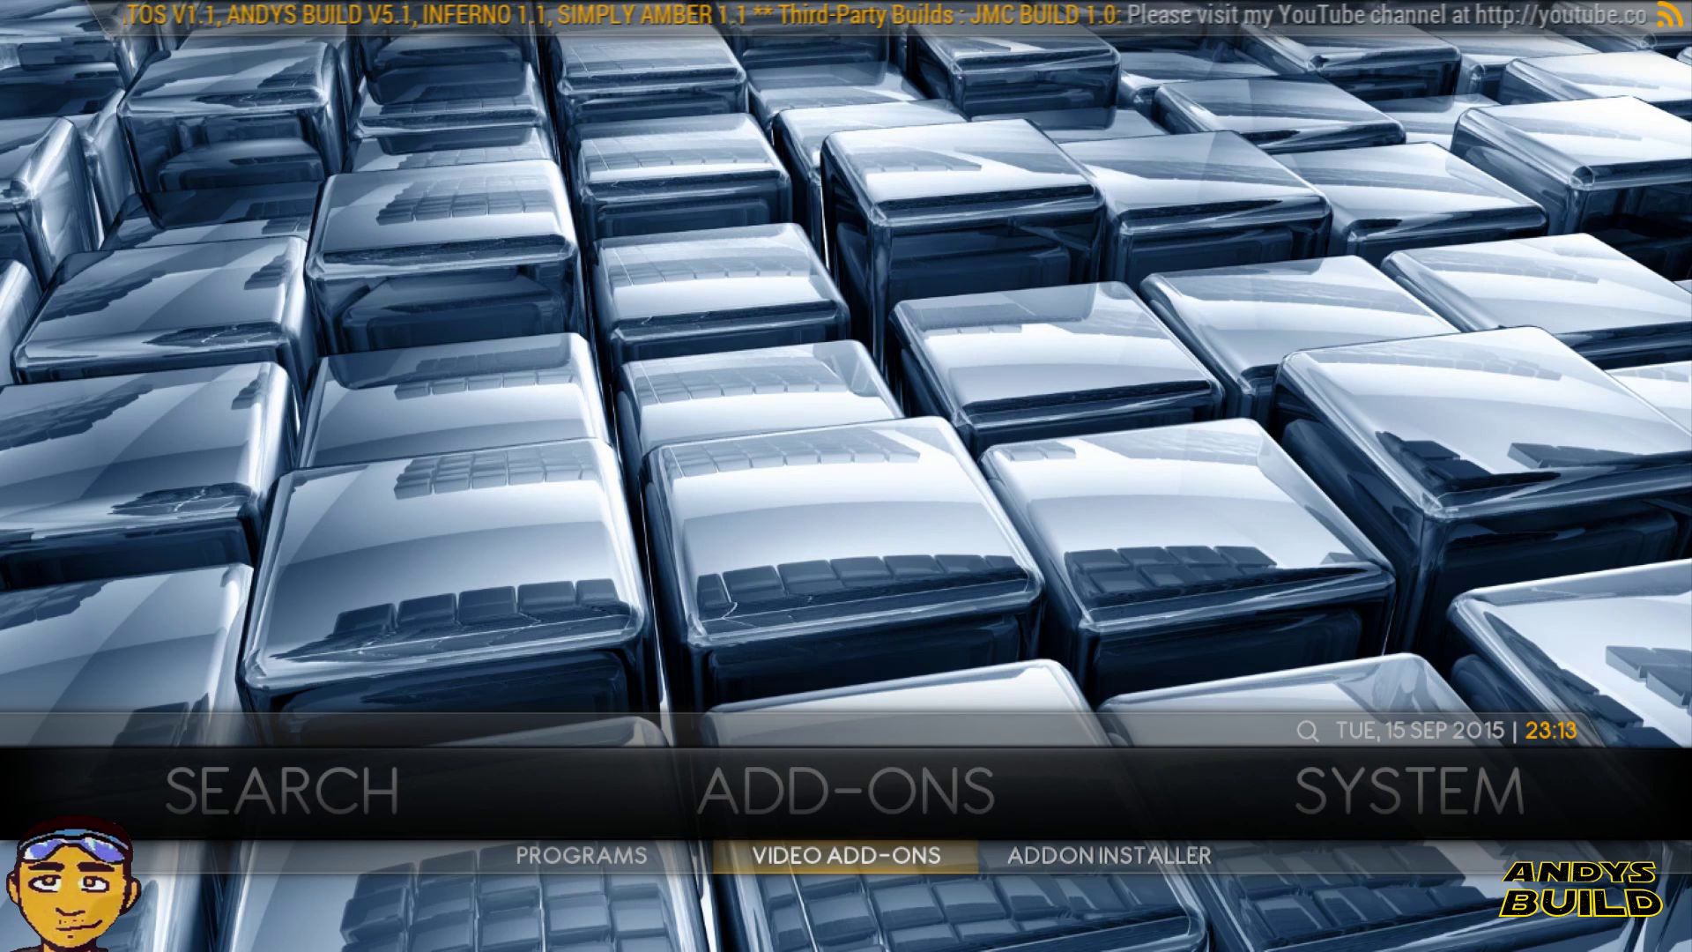
{"action": "key", "text": "Return"}
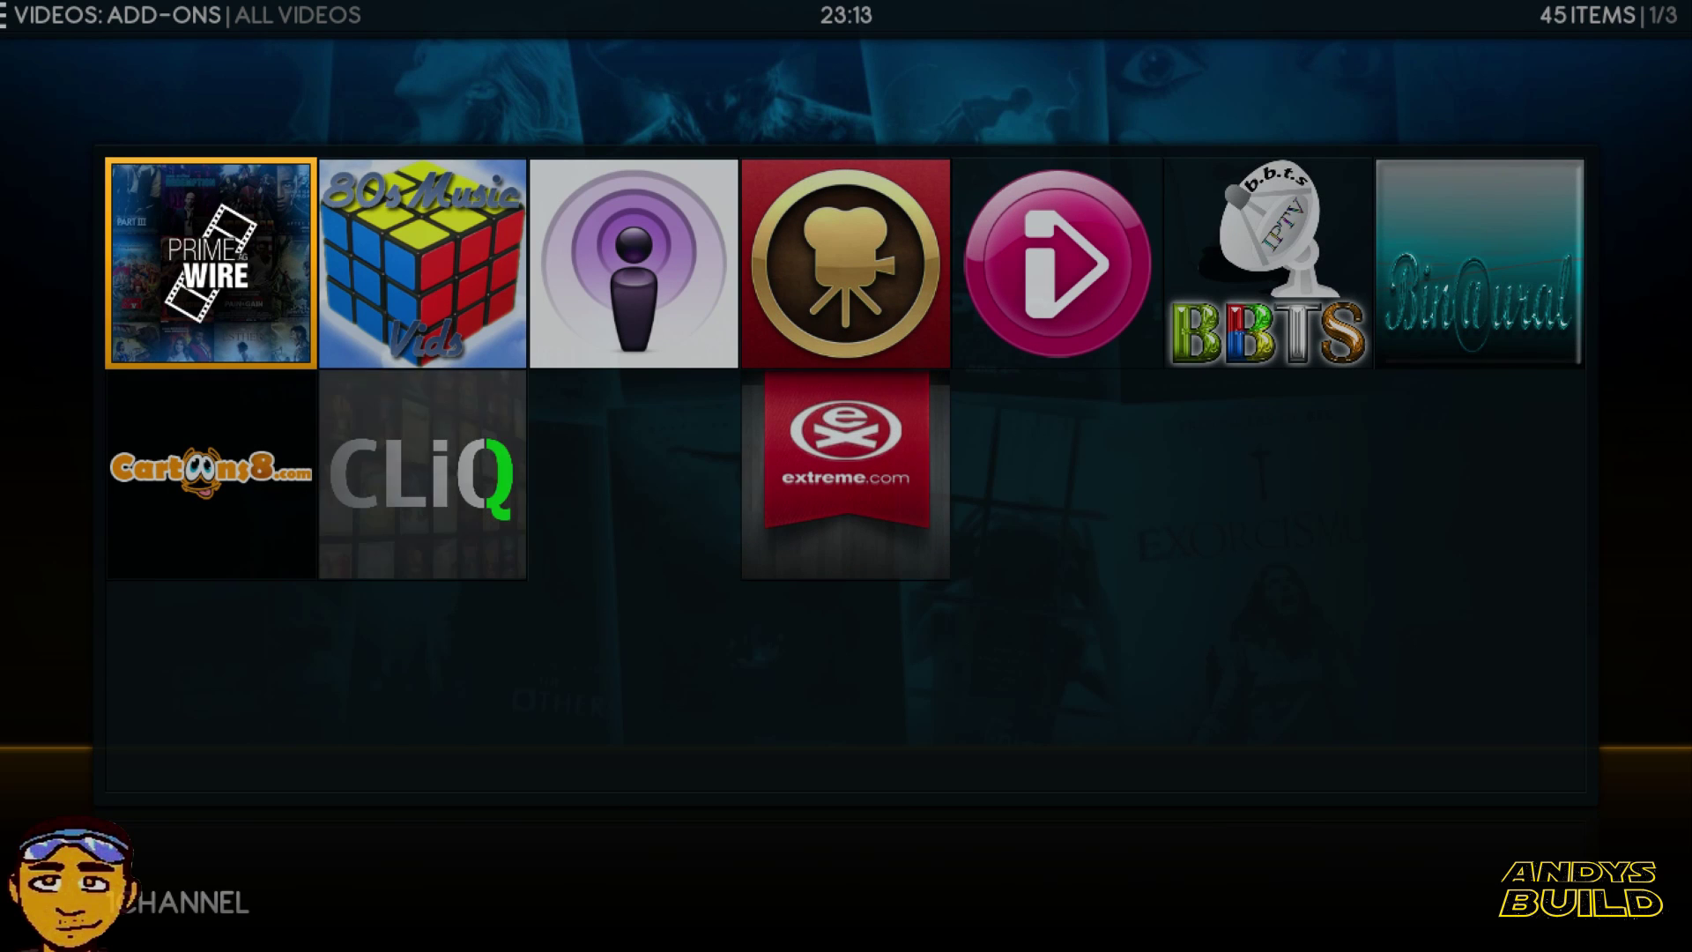
- Look through the installed video add-ons, from Cartoons8 past Gorilla Streams 2.0 and Hellenic TV to Super Cartoons
{"action": "left_click", "coordinate": [211, 474]}
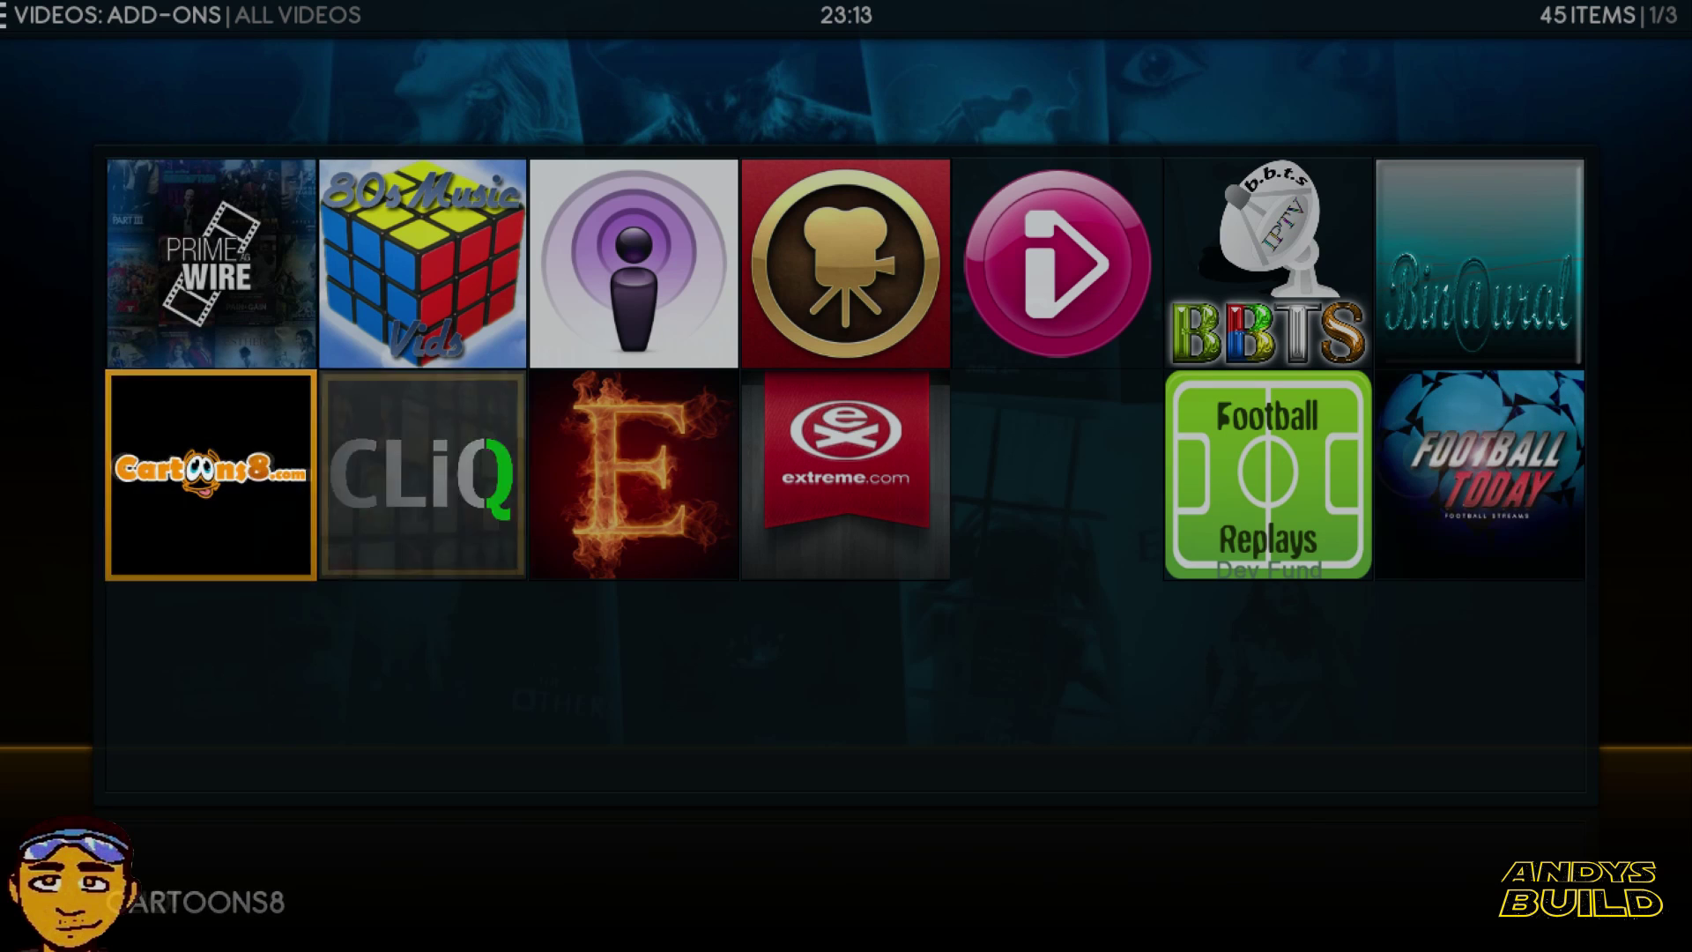
{"action": "left_click", "coordinate": [423, 474]}
{"action": "key", "text": "Right"}
{"action": "key", "text": "Down"}
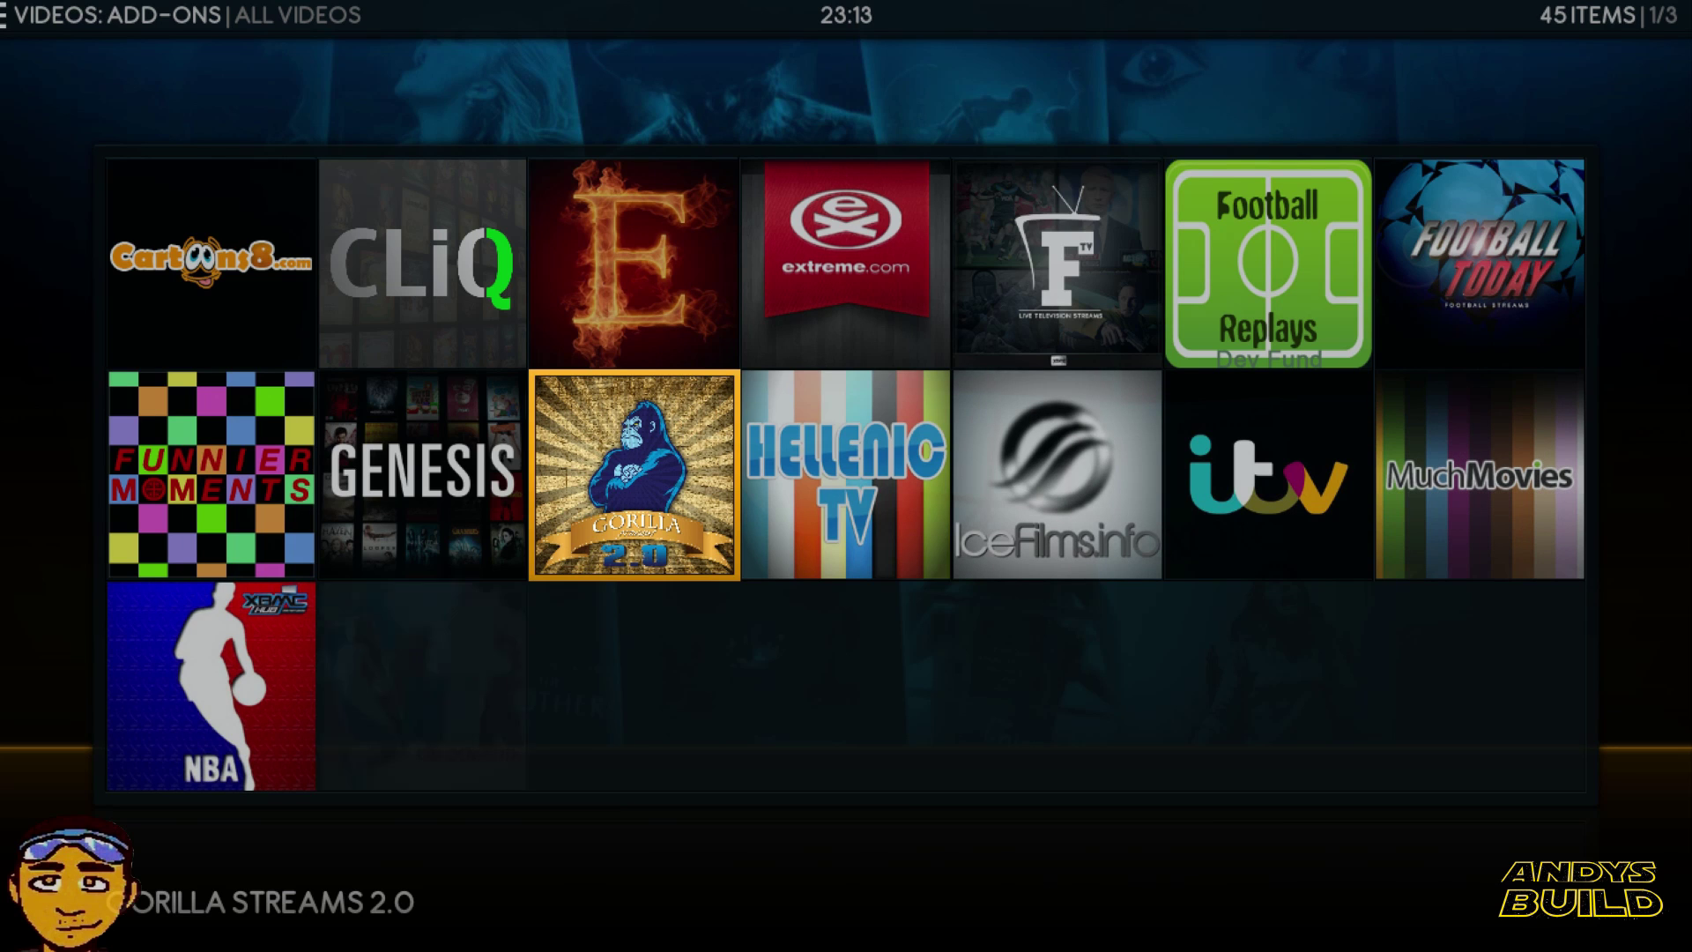
{"action": "key", "text": "Right"}
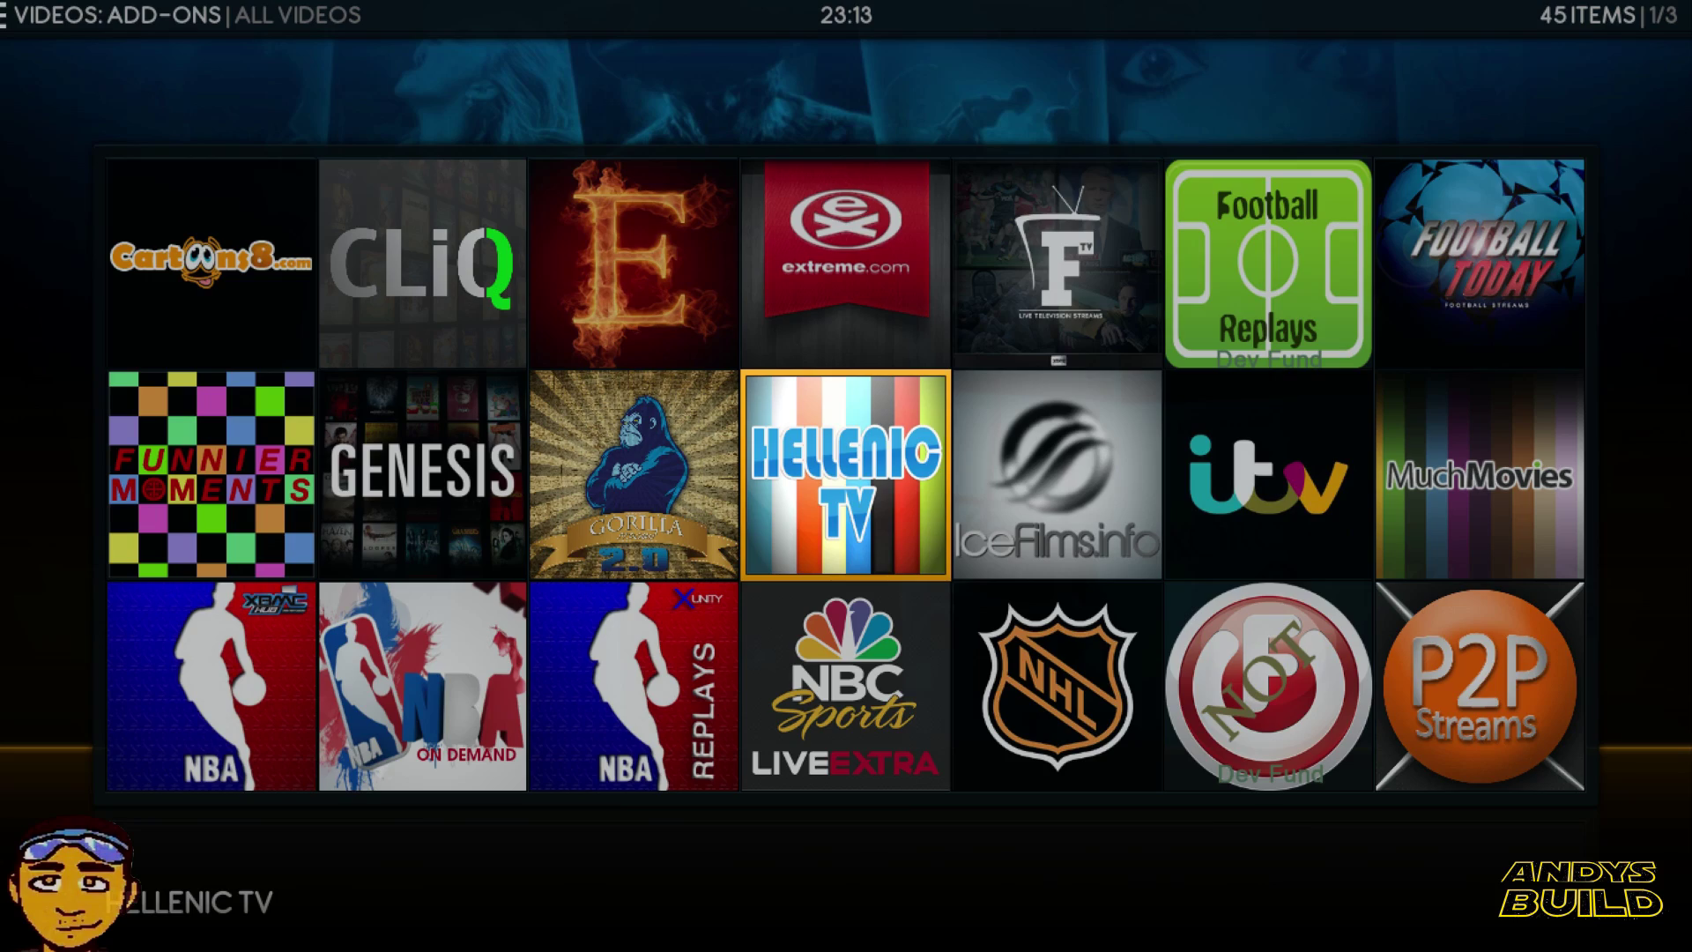
{"action": "key", "text": "Down"}
{"action": "key", "text": "Down"}
{"action": "key", "text": "Down"}
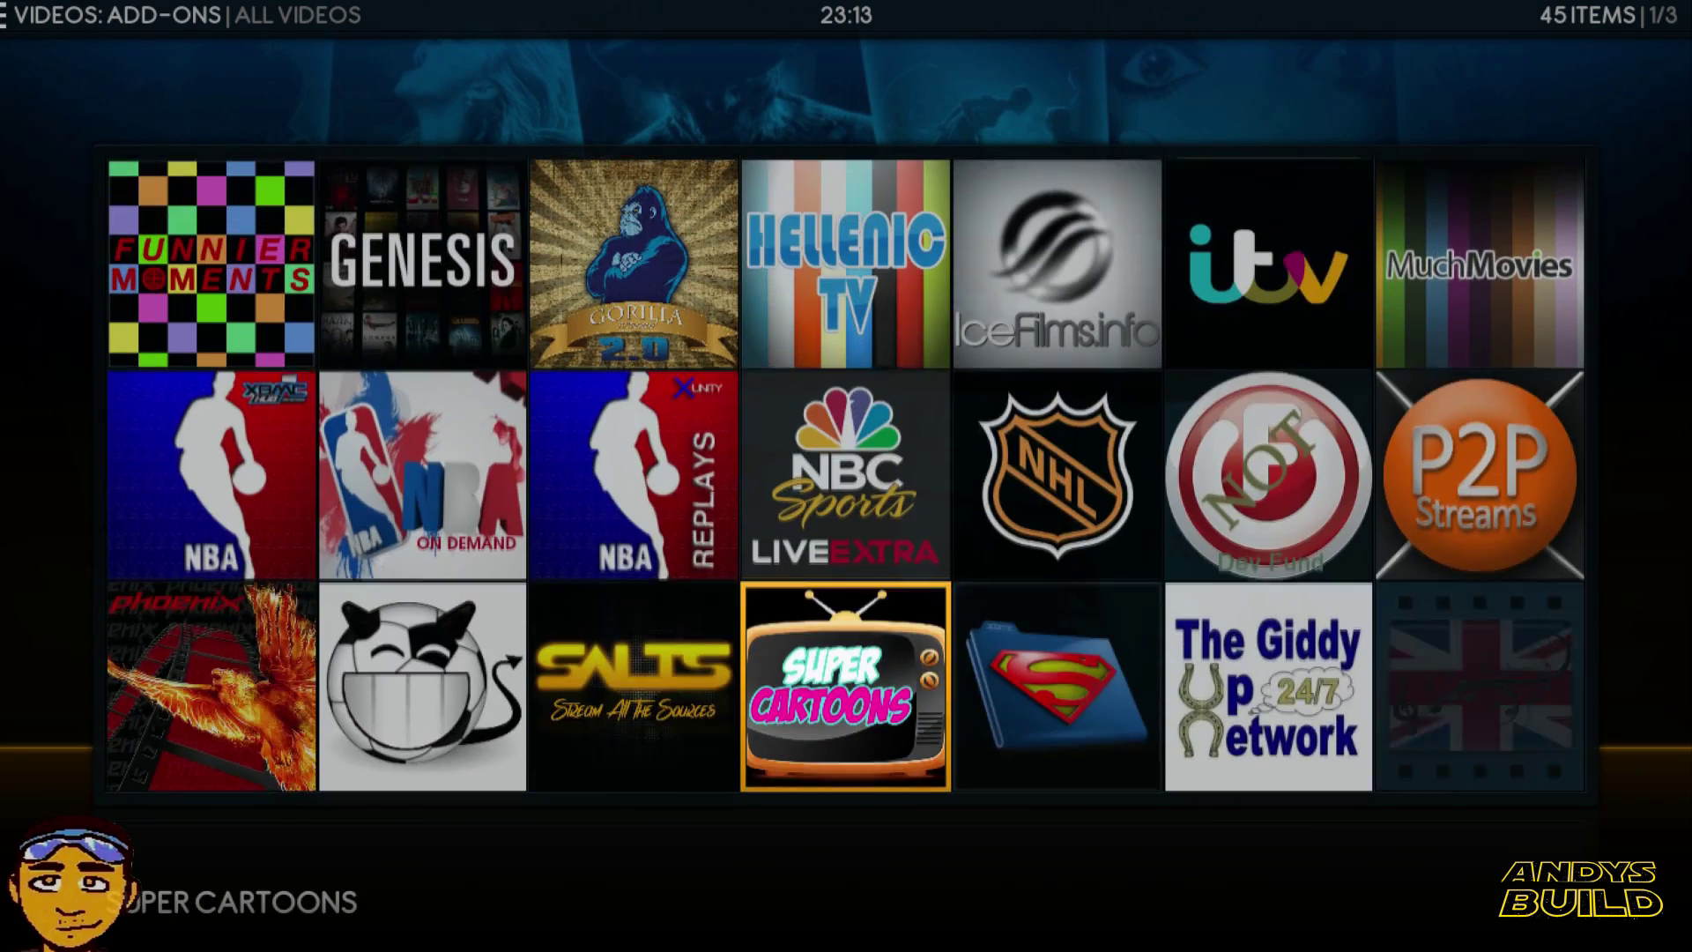
{"action": "key", "text": "Up"}
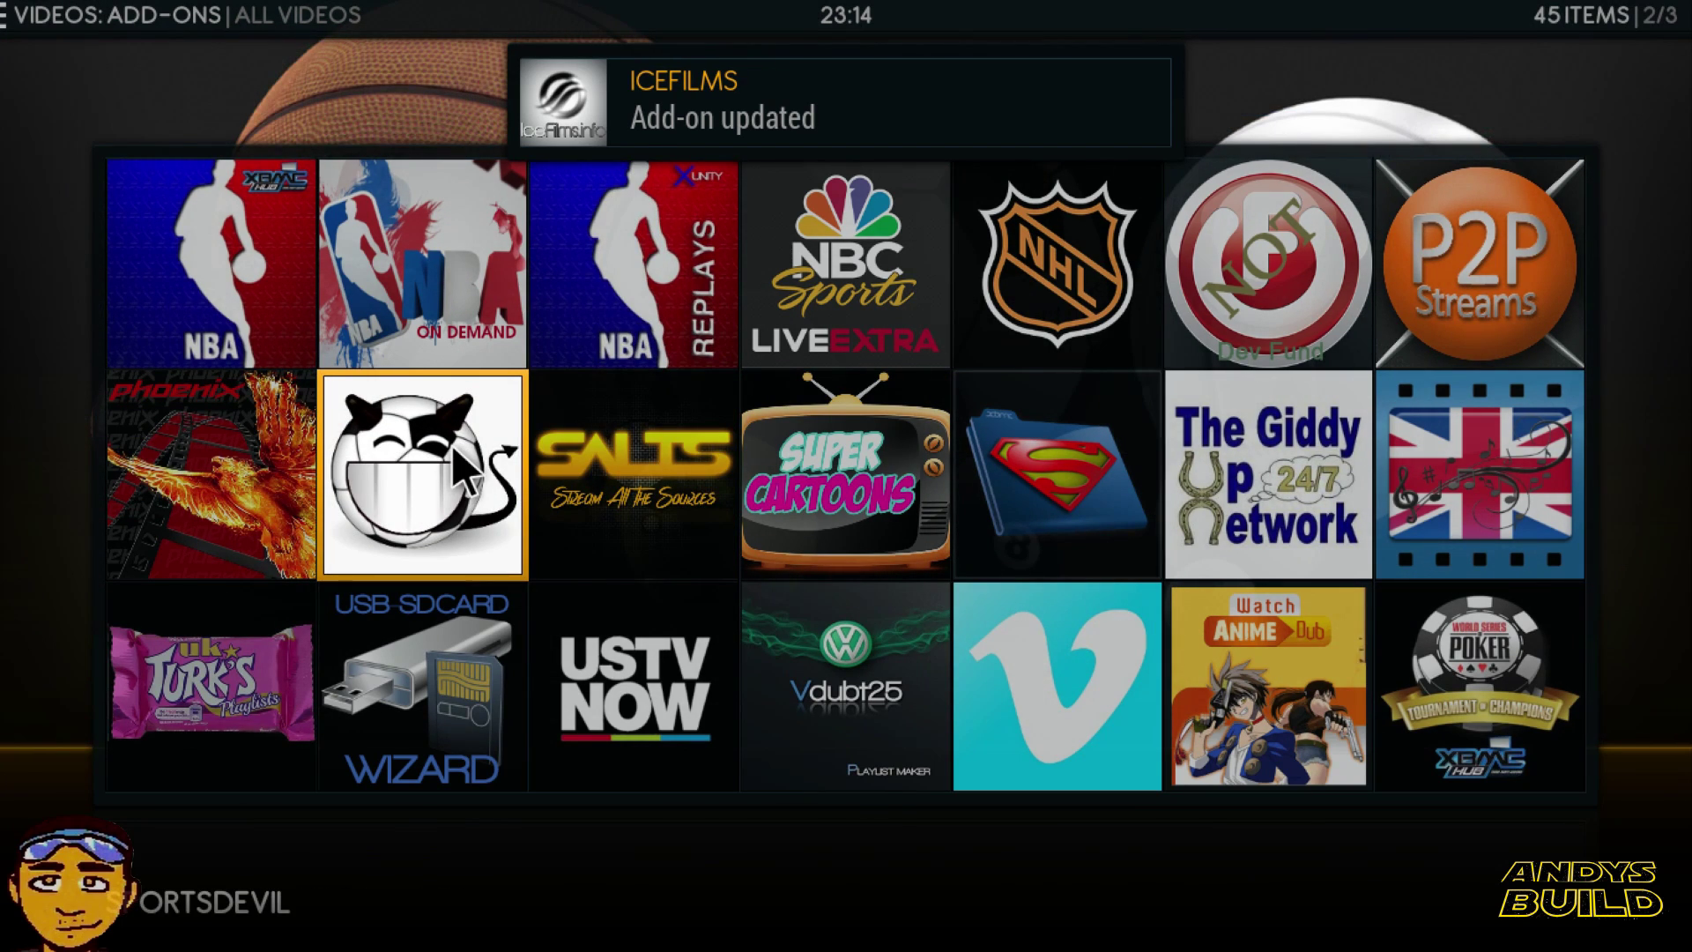
- View the add-on information of SportsDevil to check its version, and close it again
{"action": "scroll", "coordinate": [464, 474], "scroll_direction": "up", "scroll_amount": 1}
{"action": "right_click", "coordinate": [458, 475]}
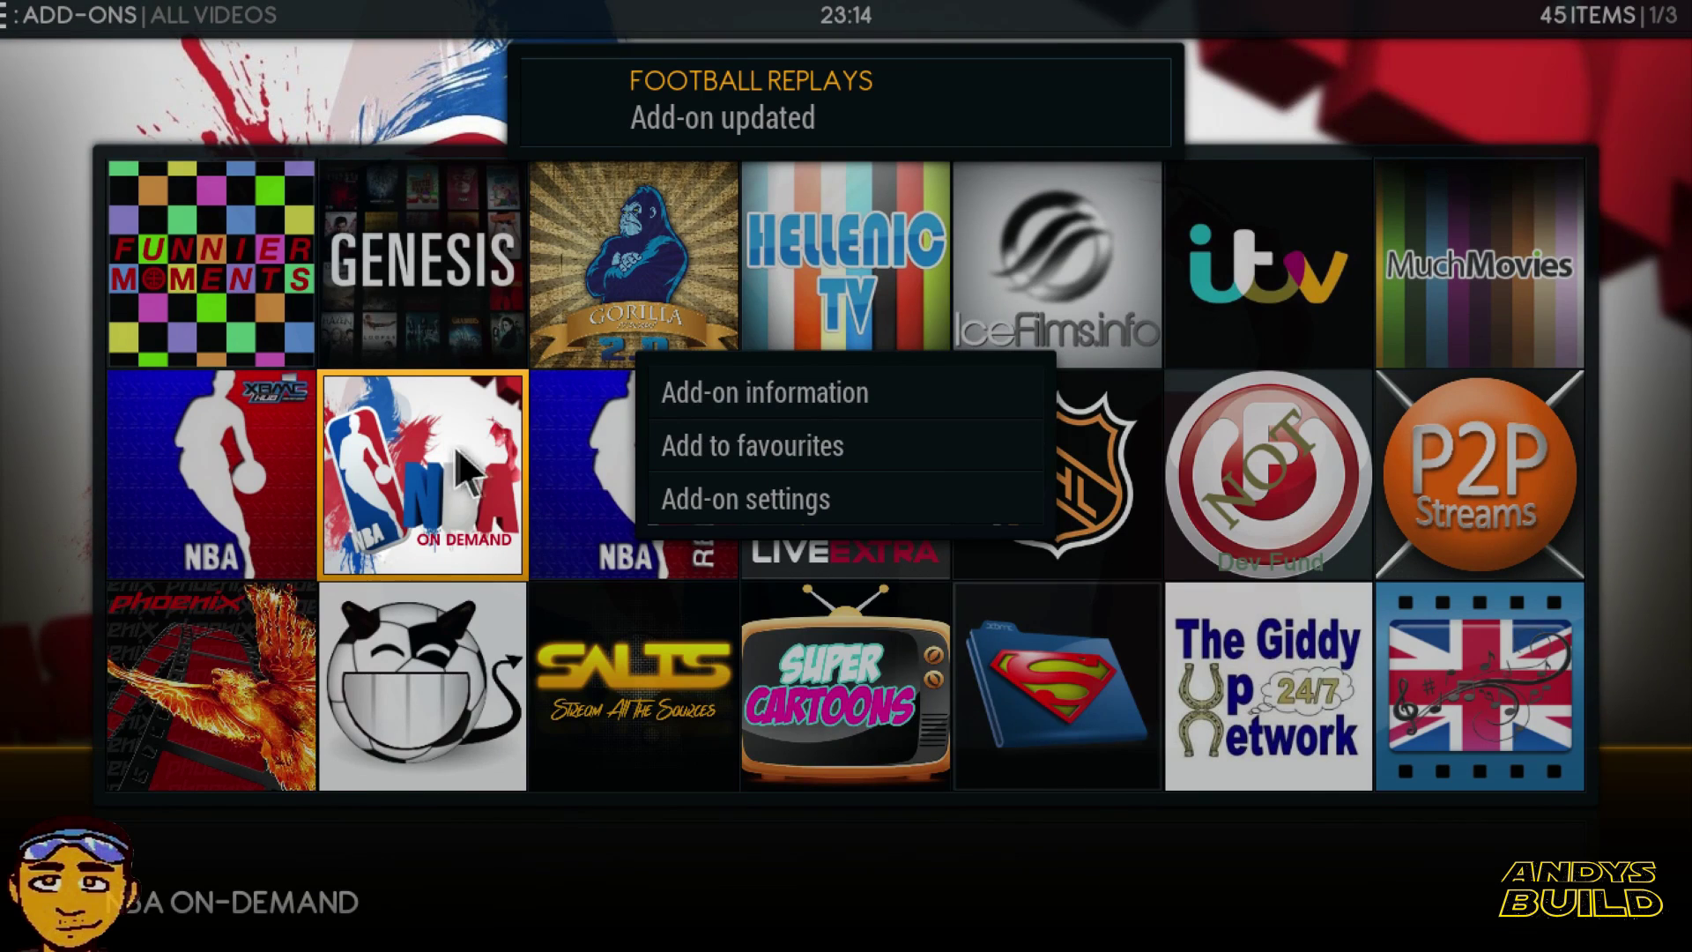
{"action": "scroll", "coordinate": [465, 476], "scroll_direction": "down", "scroll_amount": 1}
{"action": "left_click", "coordinate": [796, 414]}
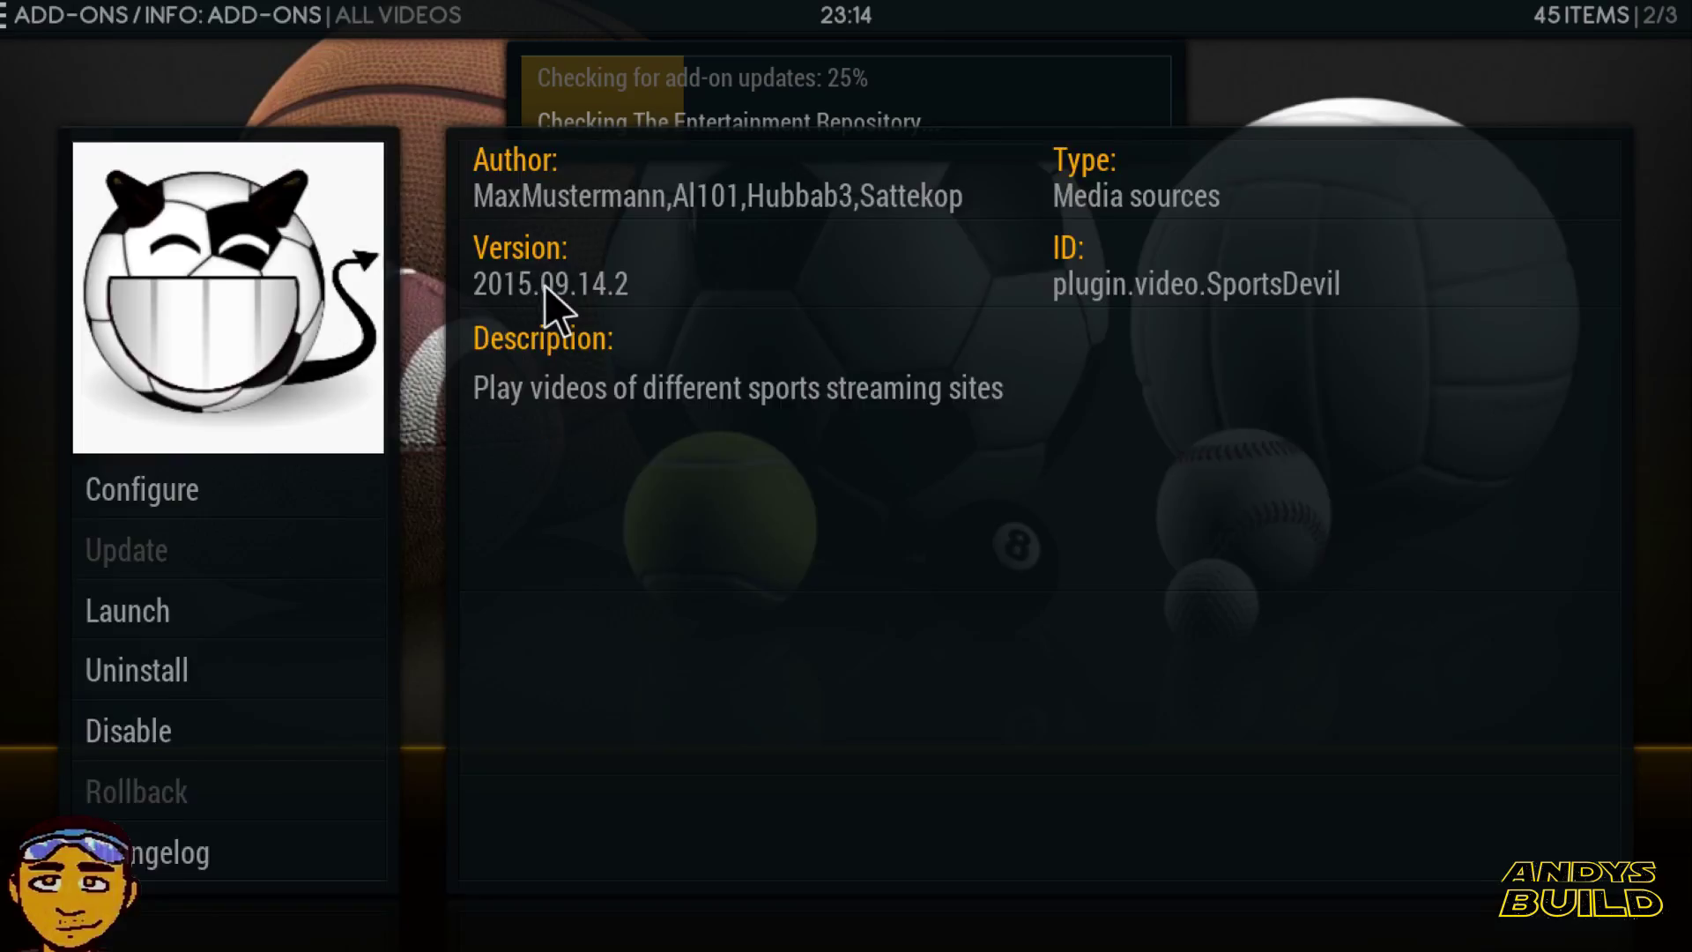
{"action": "key", "text": "Escape"}
- Leave the video add-ons list and return to the home screen
{"action": "key", "text": "Down"}
{"action": "key", "text": "Page_Down"}
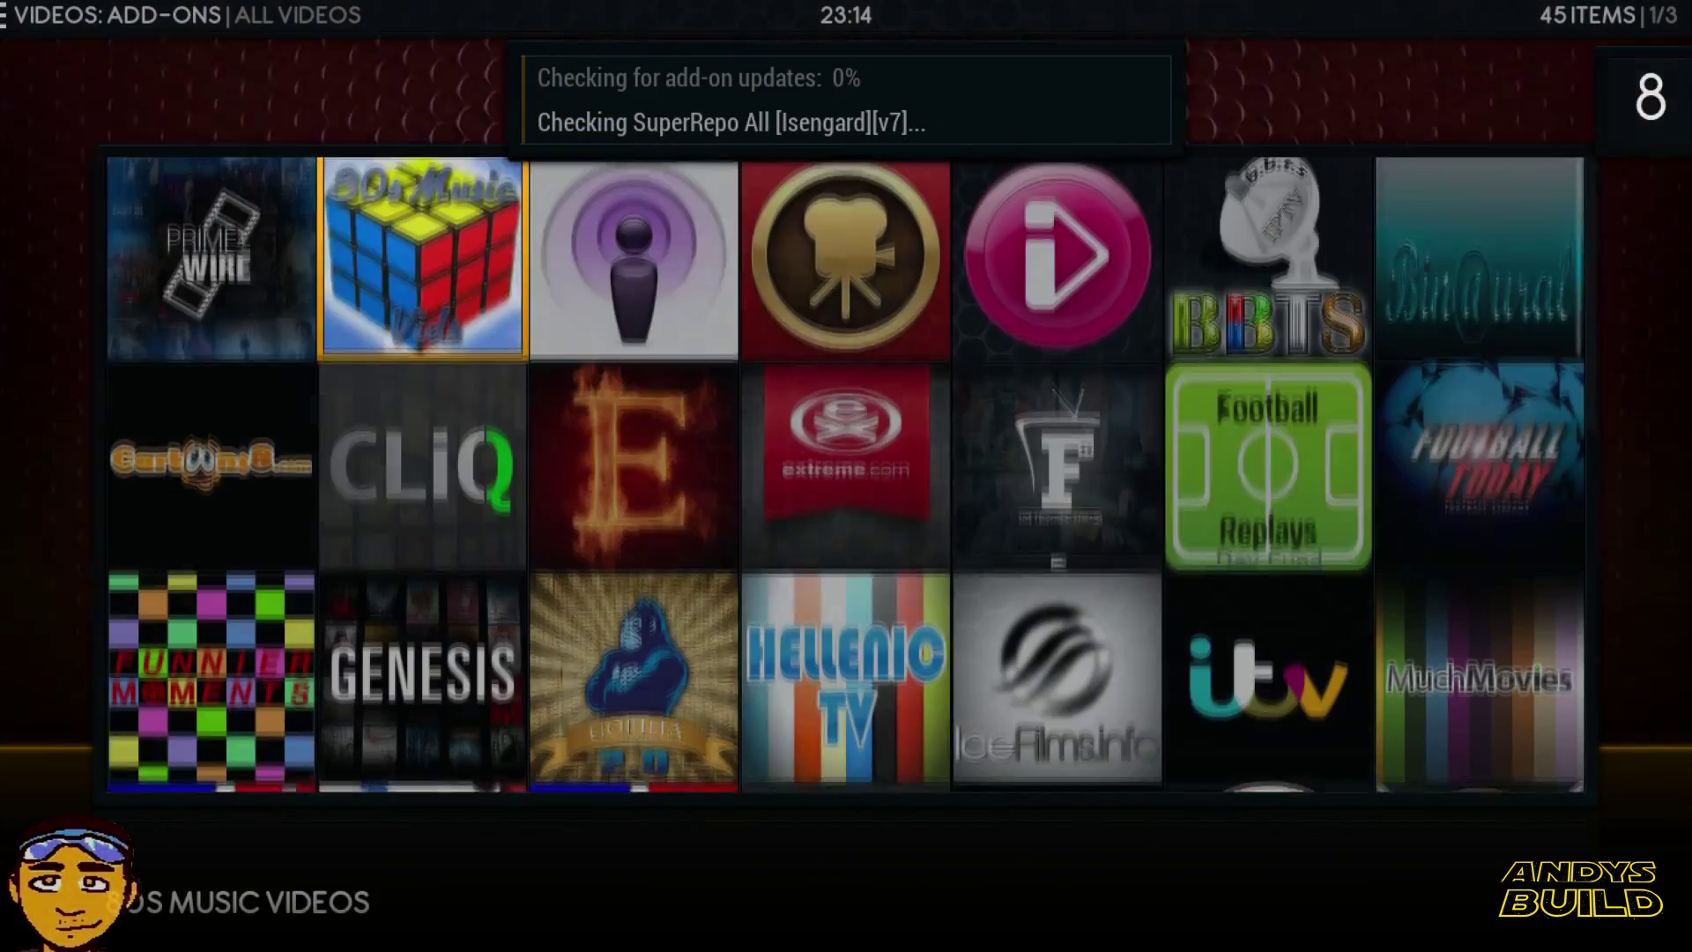
{"action": "key", "text": "Up"}
{"action": "key", "text": "Return"}
{"action": "key", "text": "Escape"}
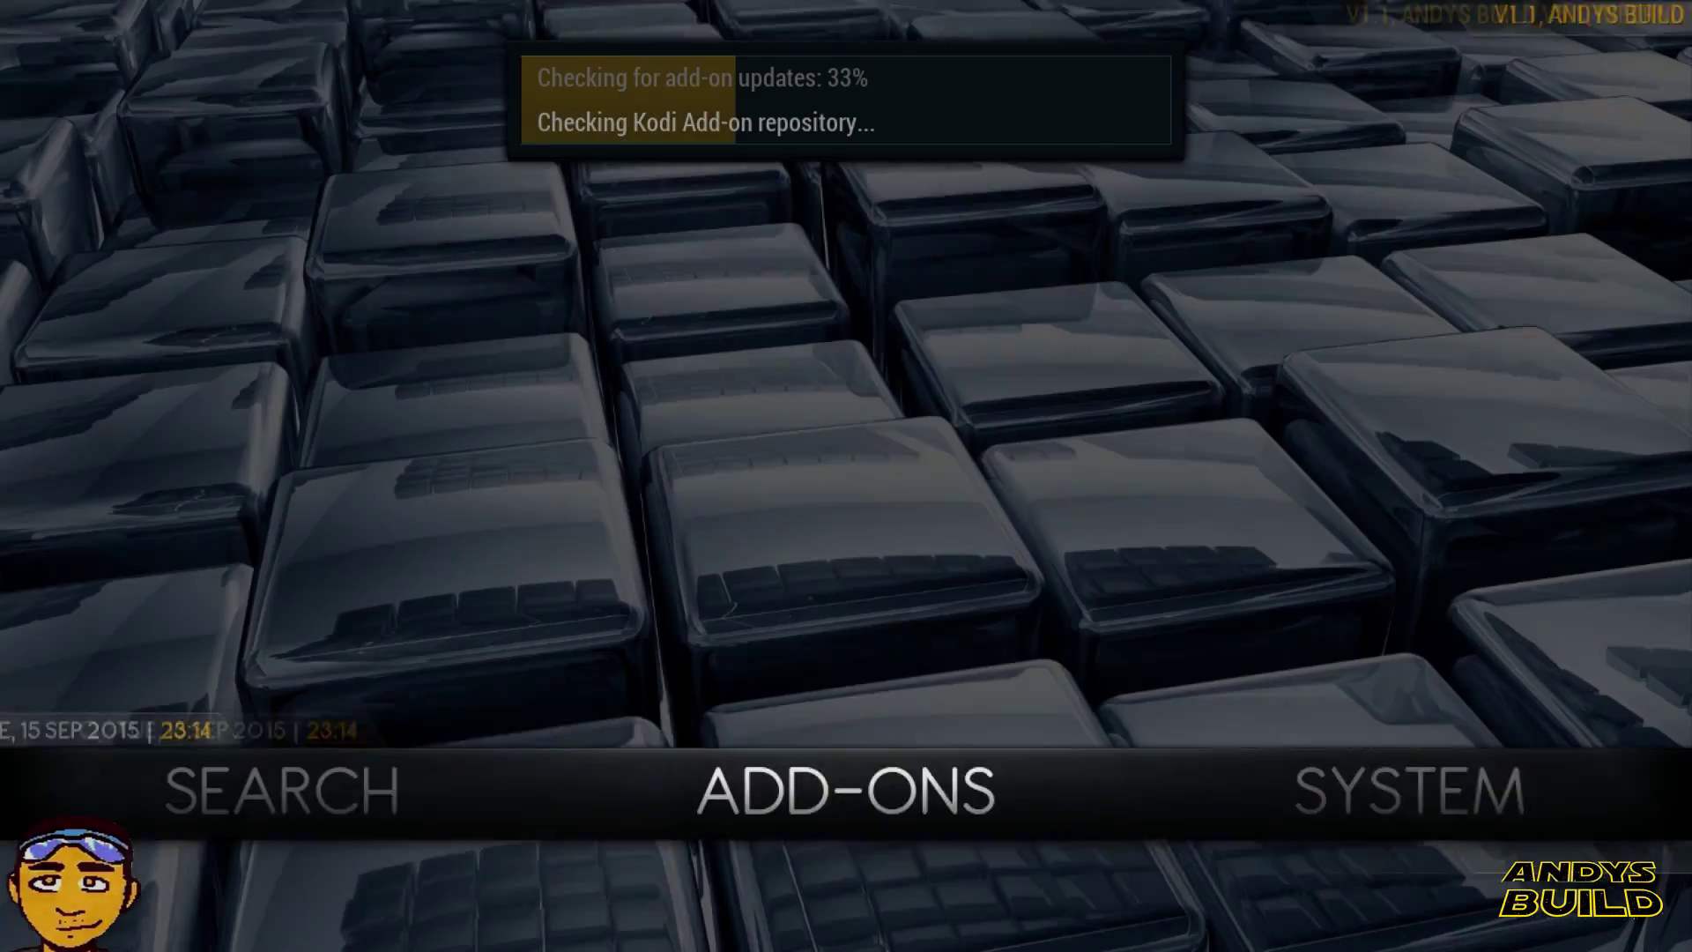
- Look through the remaining home menu sections, past Favourites, Music and Kids, and around to System
{"action": "key", "text": "Right"}
{"action": "key", "text": "Right"}
{"action": "key", "text": "Right"}
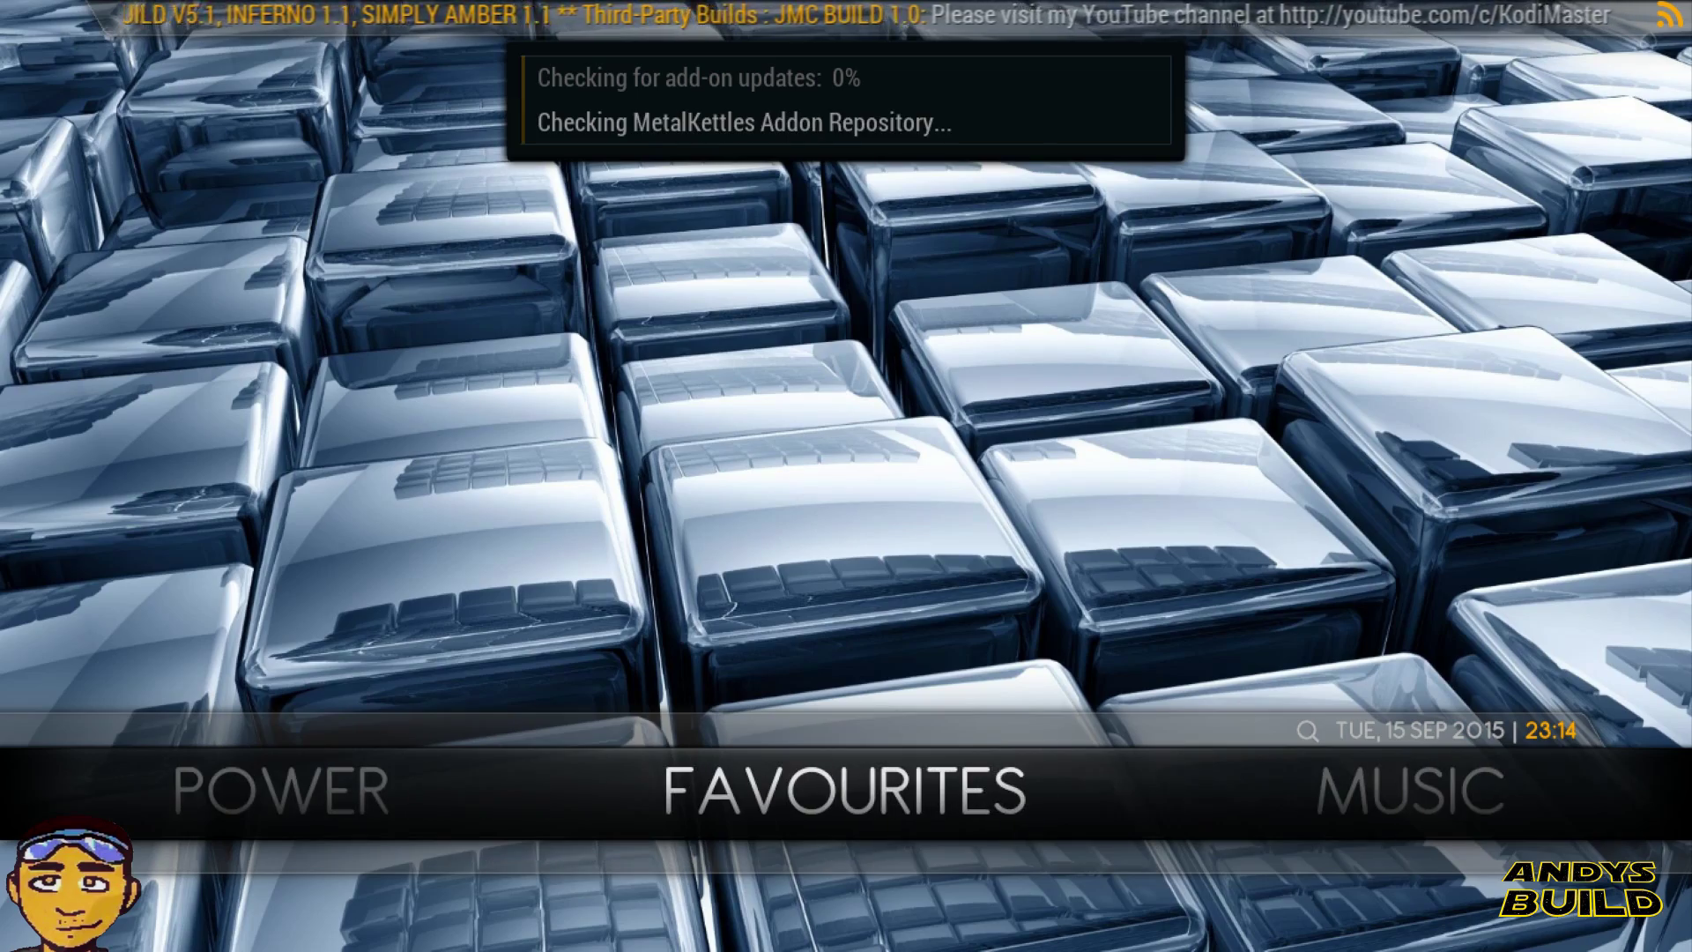
{"action": "key", "text": "Right"}
{"action": "key", "text": "Right"}
{"action": "key", "text": "Right"}
{"action": "key", "text": "Right"}
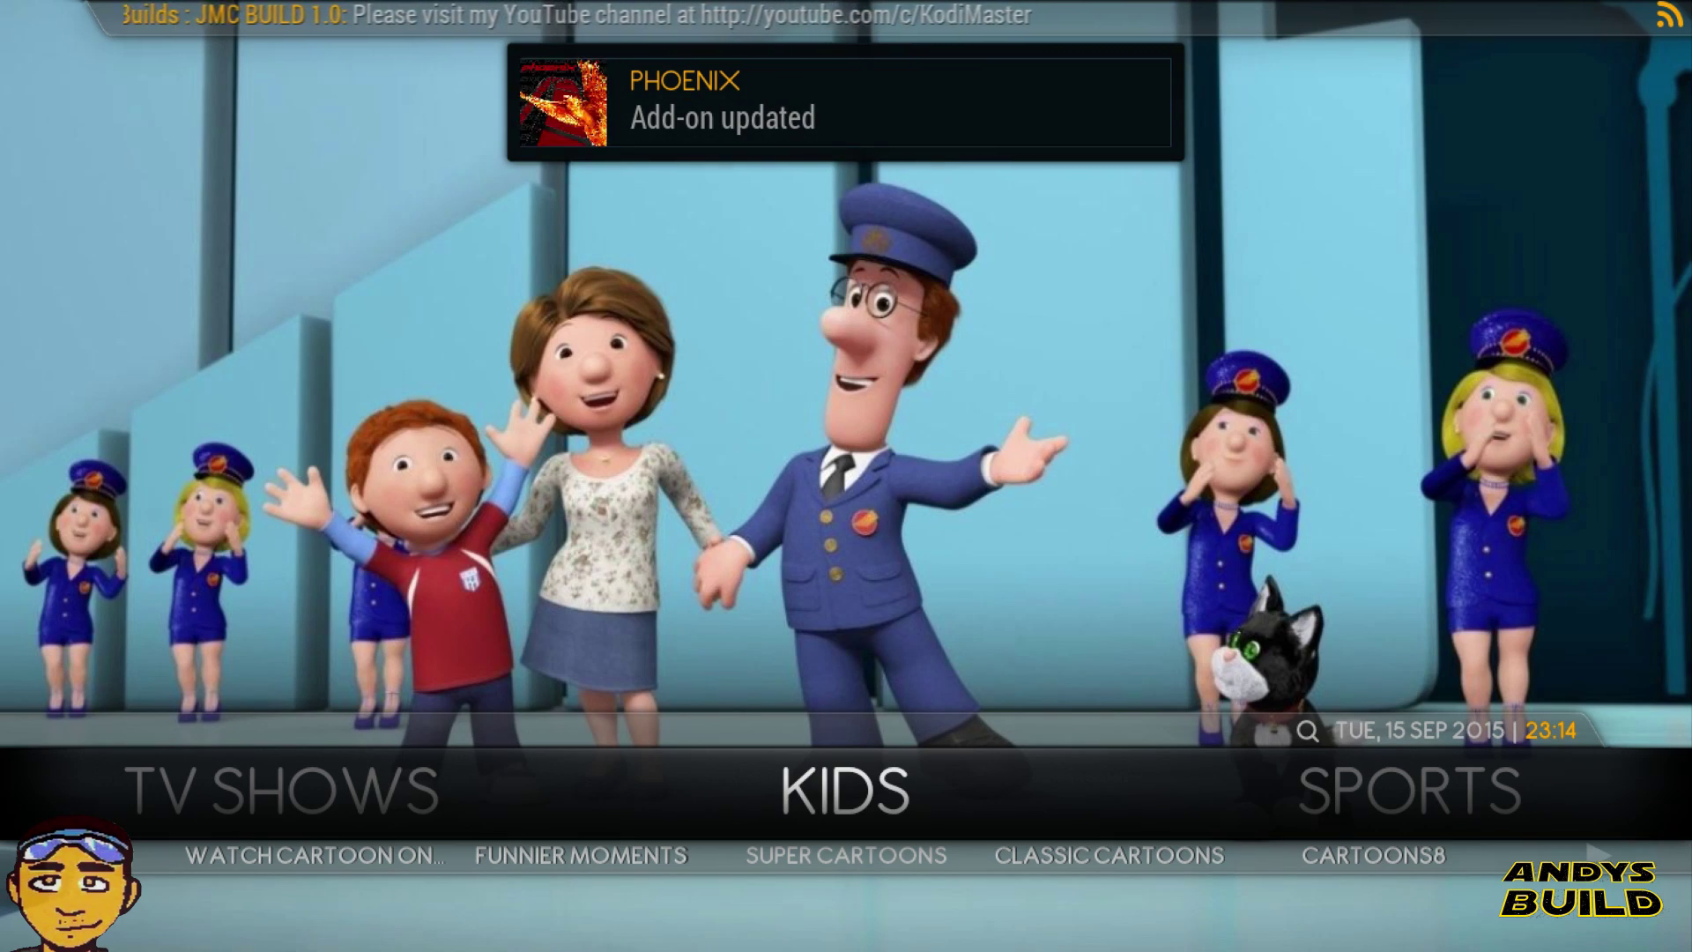
{"action": "key", "text": "Right"}
{"action": "key", "text": "Right"}
{"action": "key", "text": "Right"}
{"action": "key", "text": "Right"}
{"action": "key", "text": "Right"}
{"action": "key", "text": "Right"}
{"action": "key", "text": "Right"}
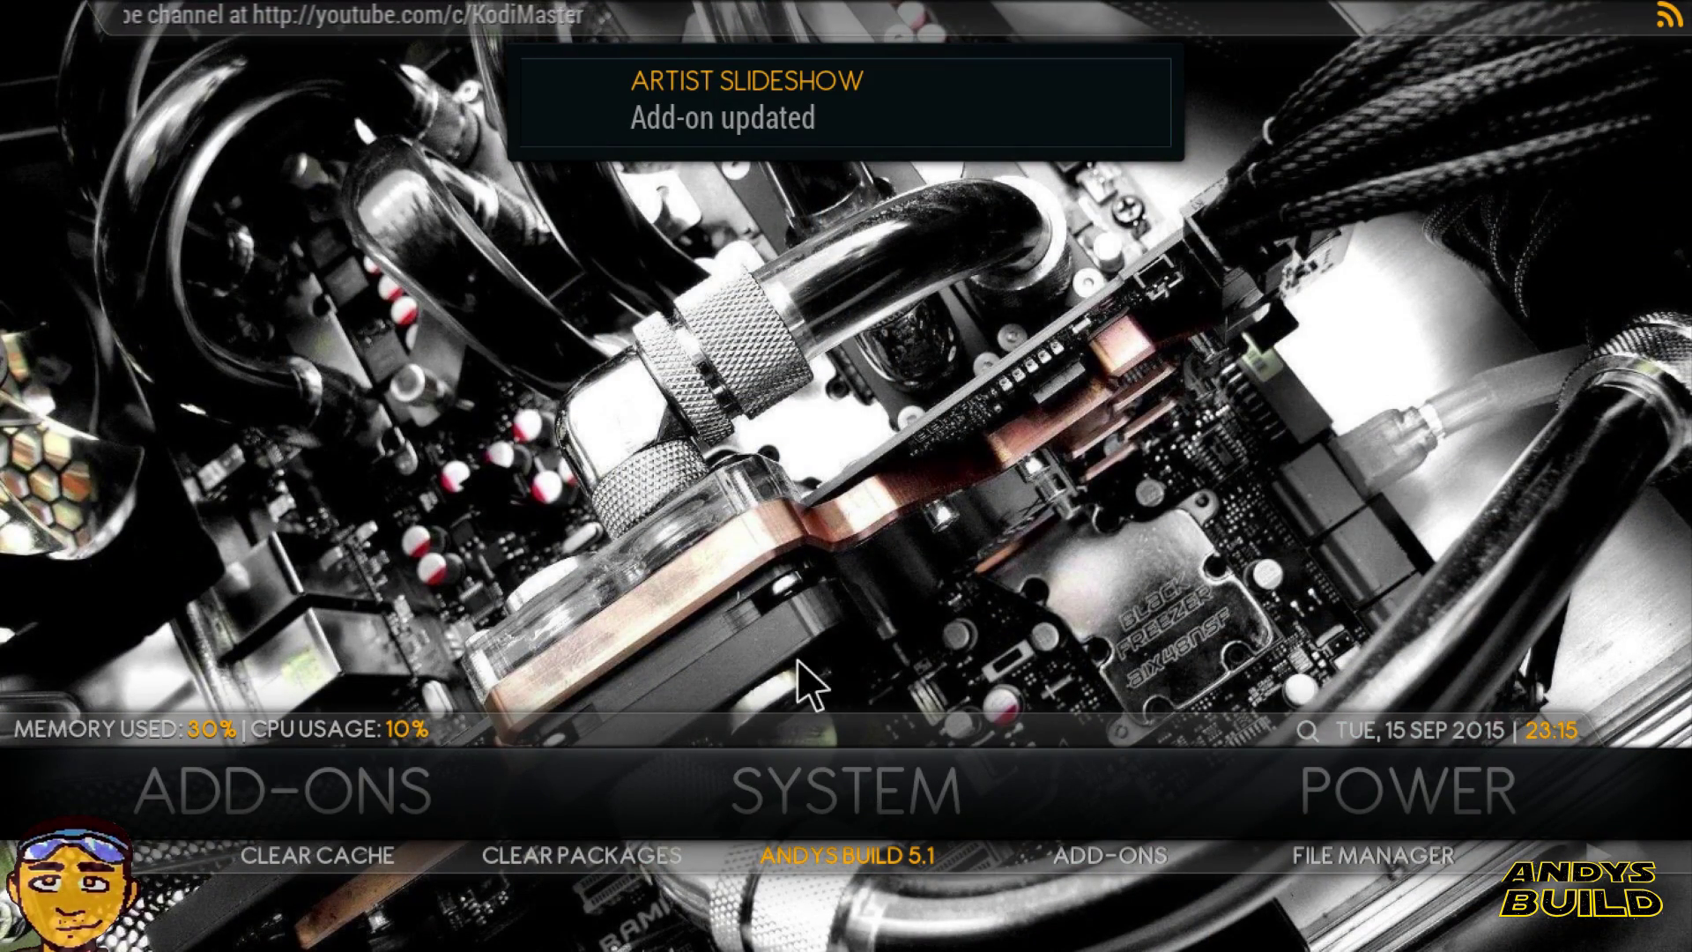
- Open the Install from repository list in the add-on settings of the System section
{"action": "left_click", "coordinate": [839, 790]}
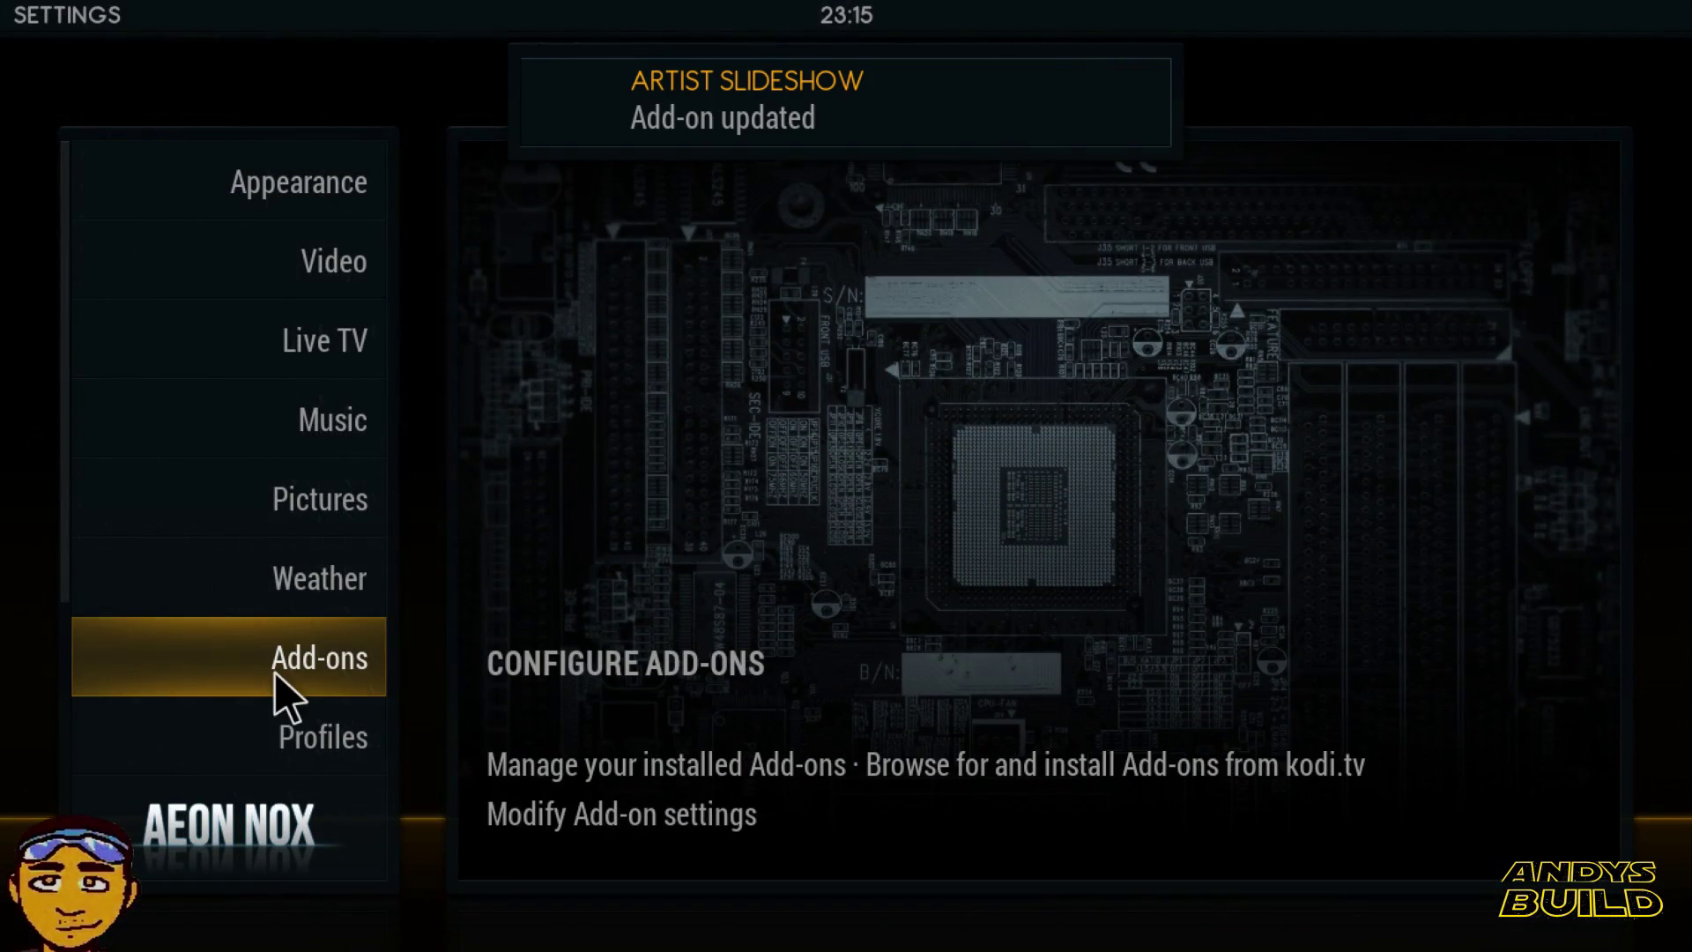
{"action": "left_click", "coordinate": [281, 681]}
{"action": "left_click", "coordinate": [481, 291]}
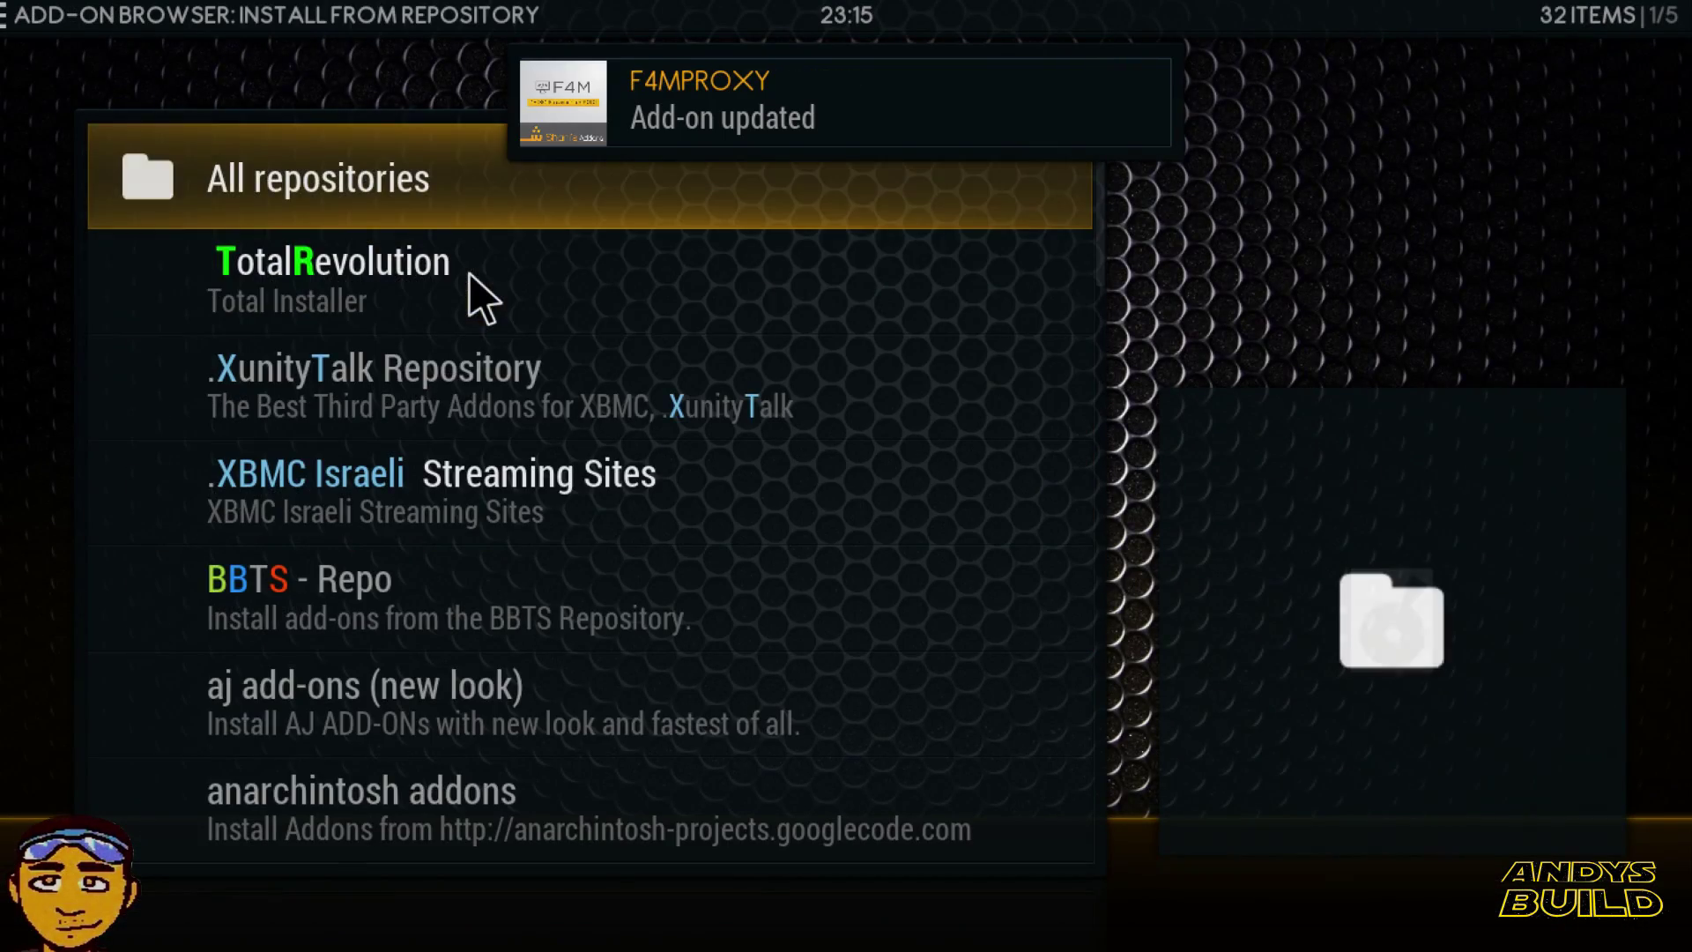
- Look over the first repositories included in the build, down to .XunityTalk Repository, and return to the settings
{"action": "key", "text": "Down"}
{"action": "key", "text": "Down"}
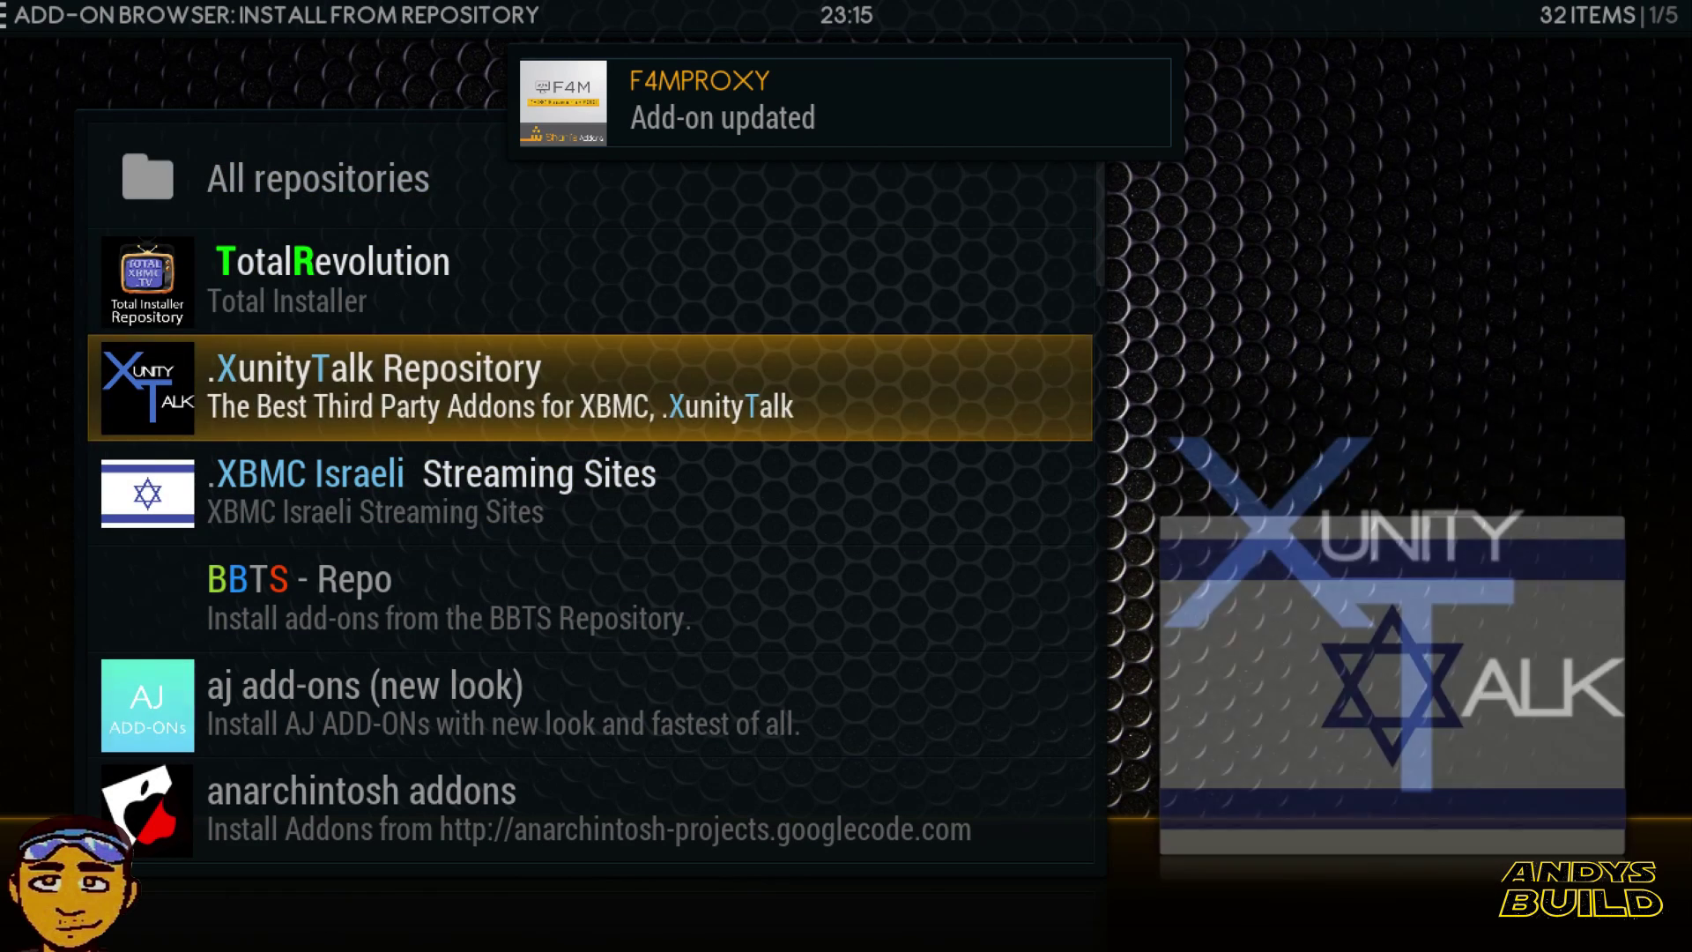
{"action": "key", "text": "Up"}
{"action": "key", "text": "Up"}
{"action": "key", "text": "Escape"}
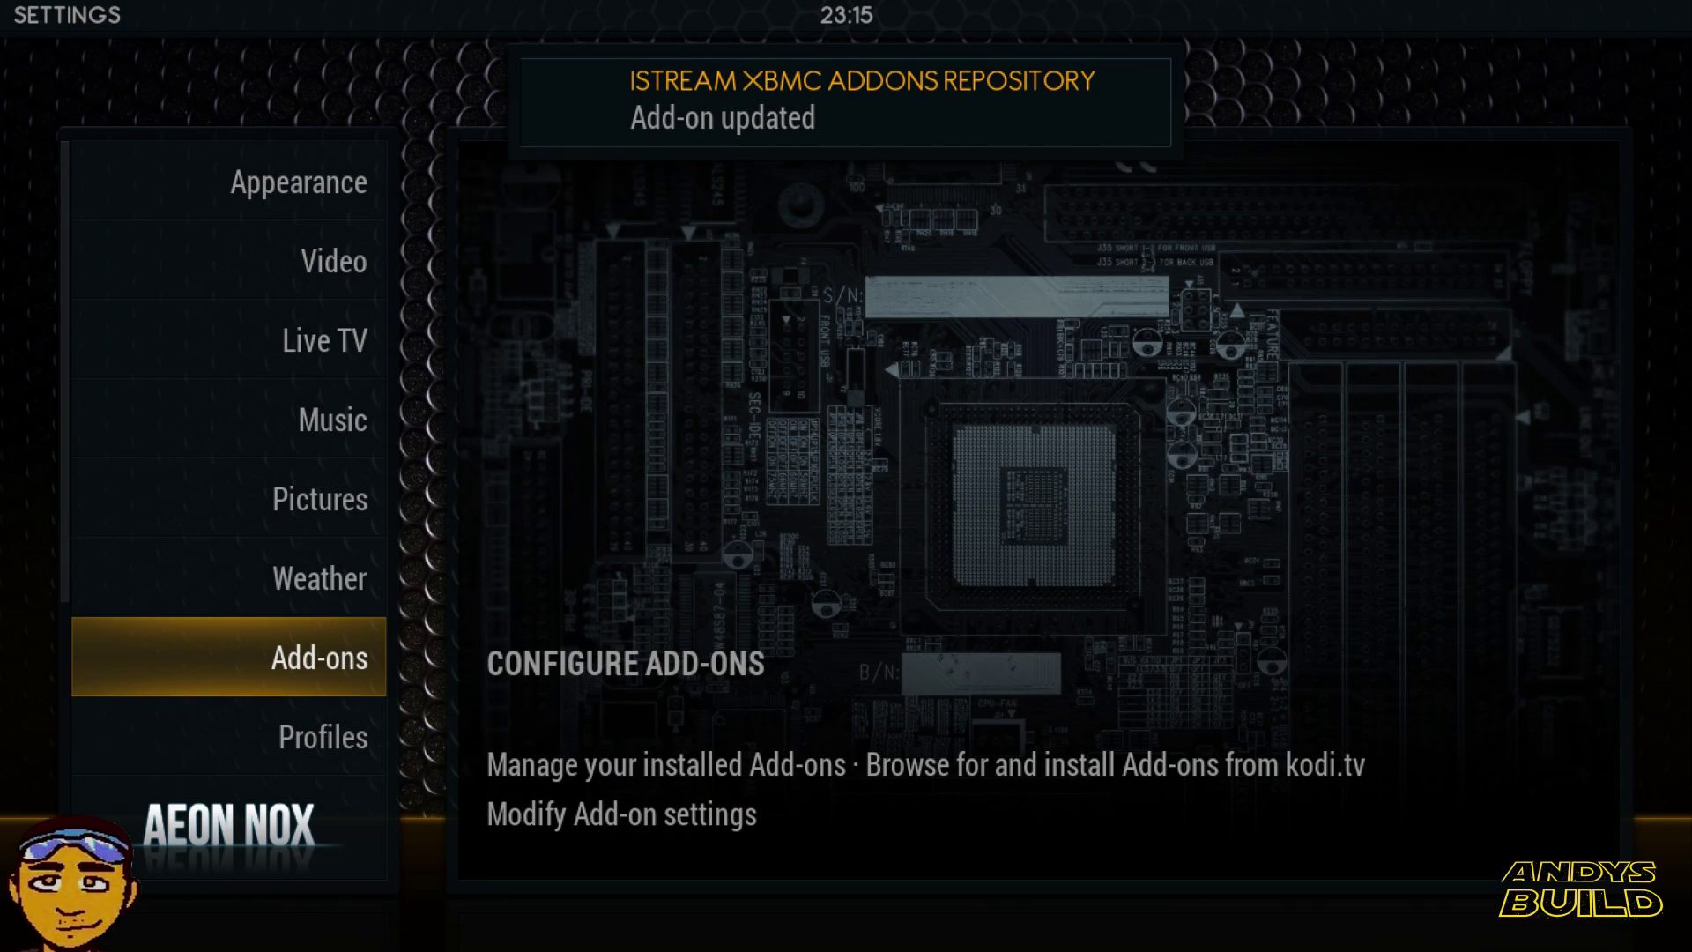